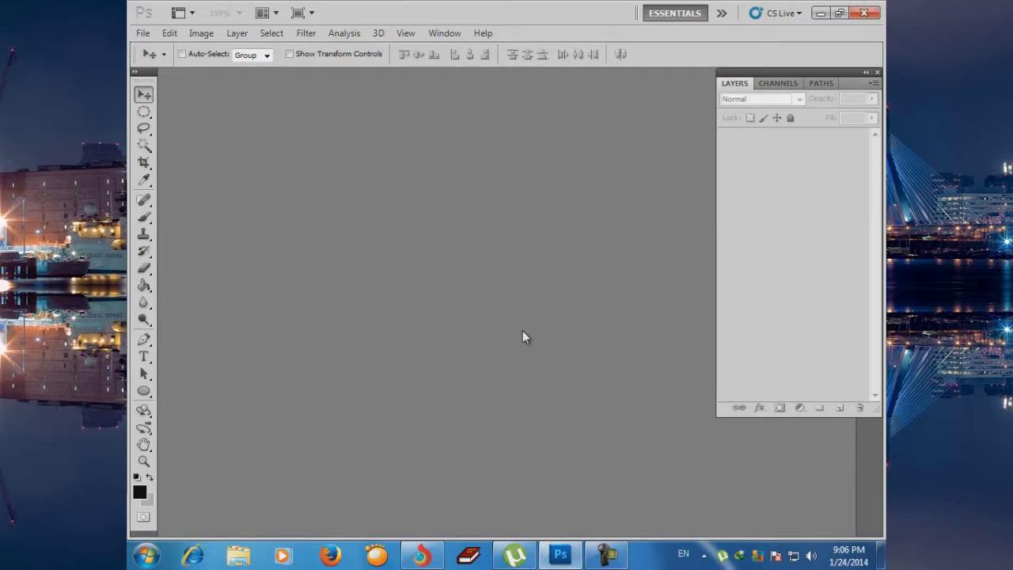
Create a new RGB document 'Itune Logo', 10 × 10 inches at 300 px/inch, white background
left_click(143, 33)
left_click_drag(554, 177, 484, 177)
type("1")
type("Itune Logo")
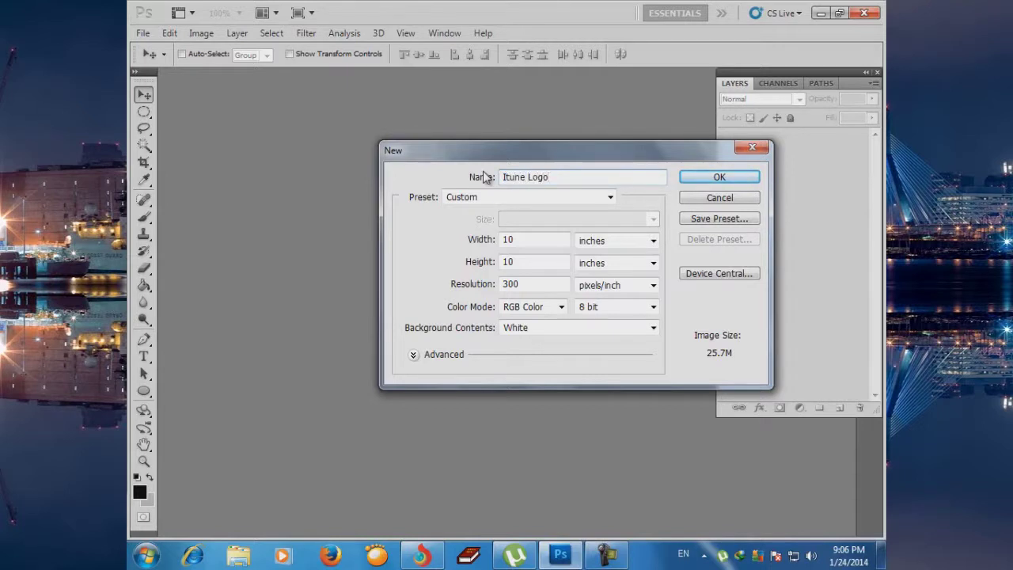
key("Return")
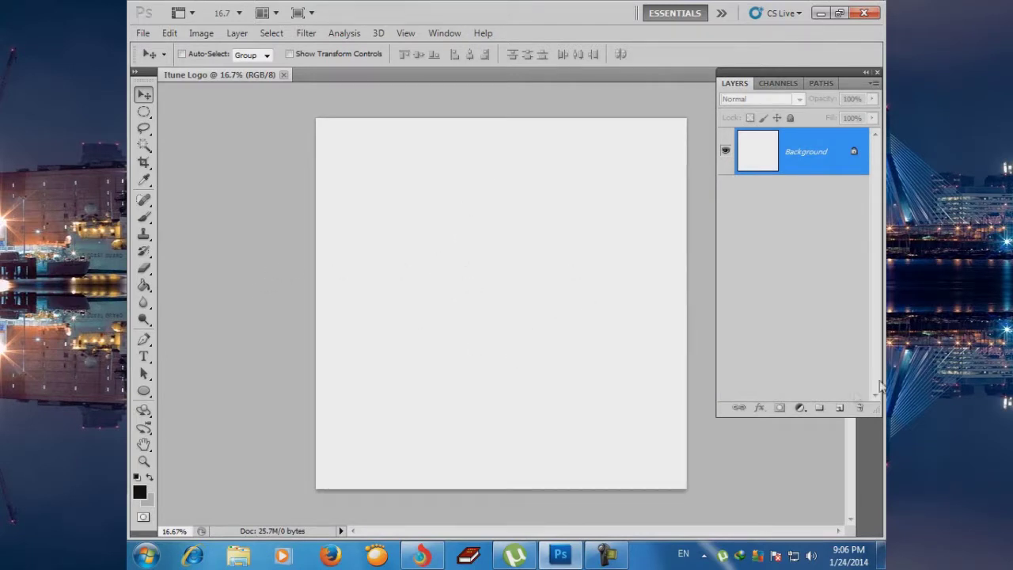
Add a new transparent layer above Background and rename it 'Circle Itune'
left_click(840, 408)
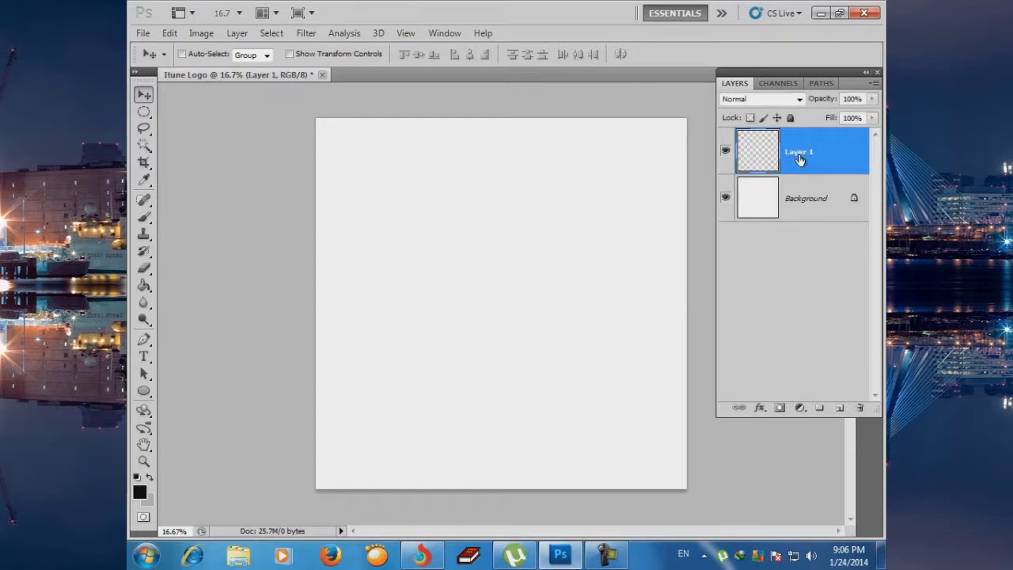
double_click(827, 162)
left_click(867, 131)
double_click(799, 152)
type("Cl")
type("le")
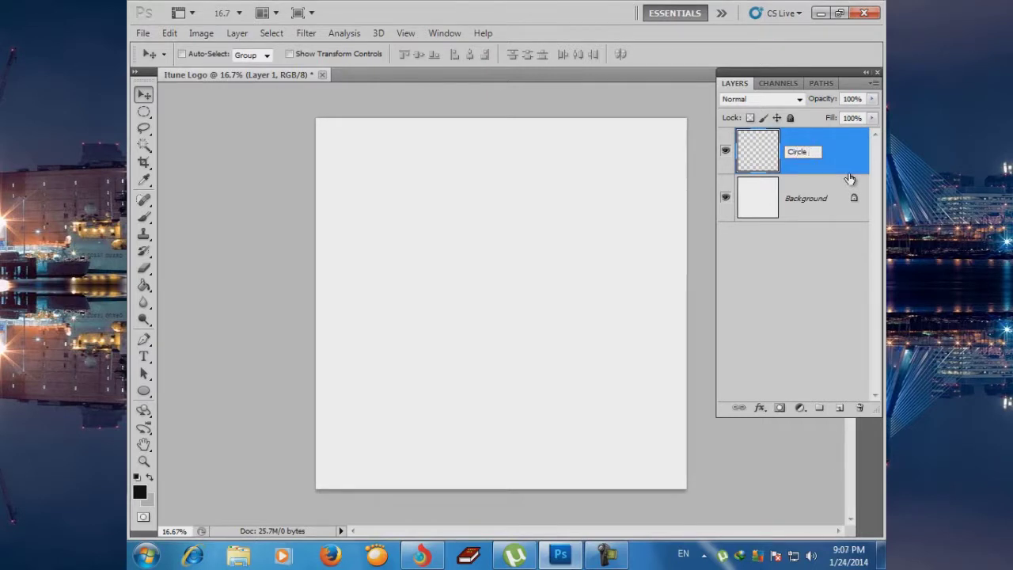
type("tune")
key("Return")
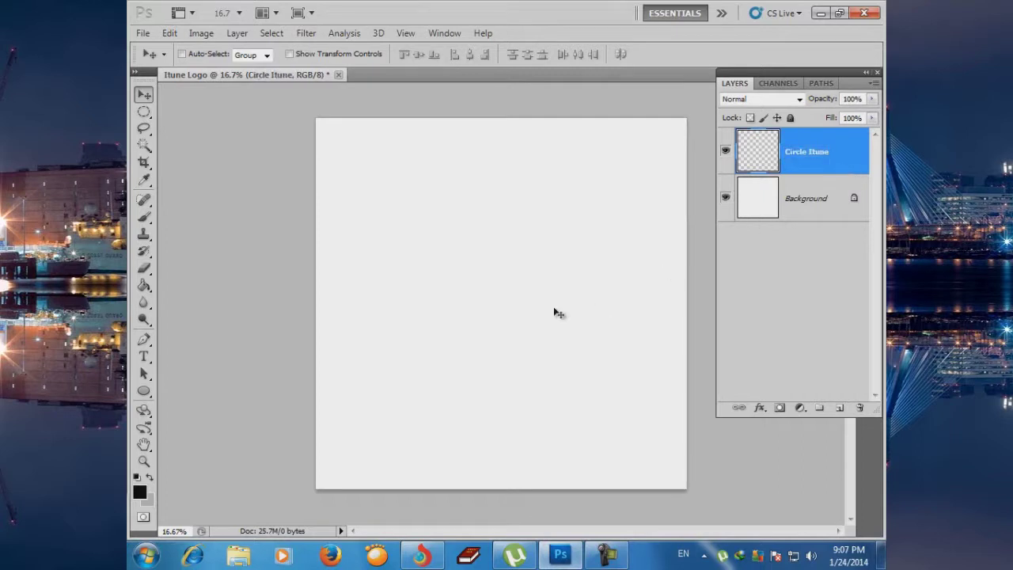
left_click(144, 113)
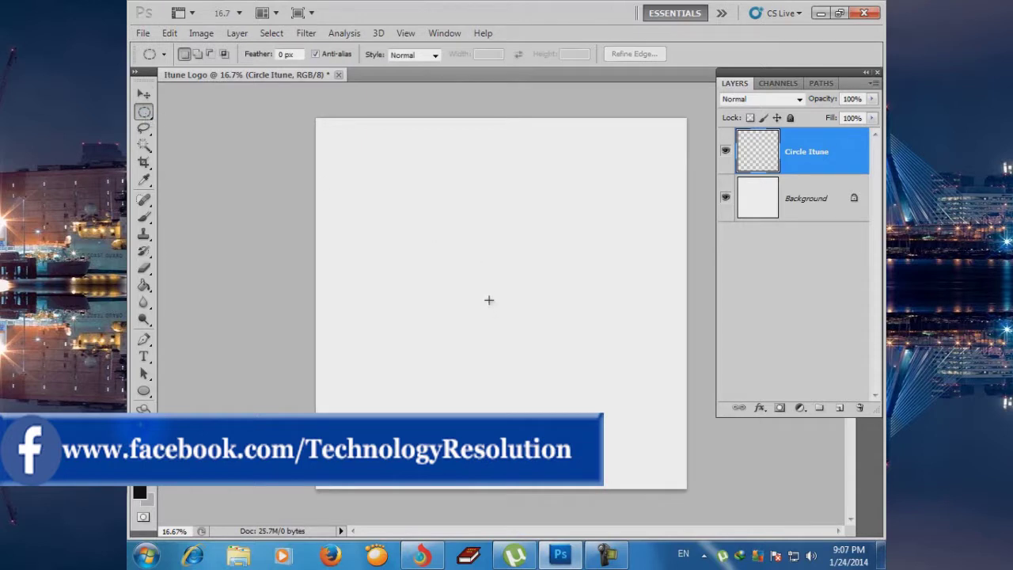
Draw a large circular elliptical-marquee selection and centre it on the canvas
left_click_drag(492, 302, 654, 437)
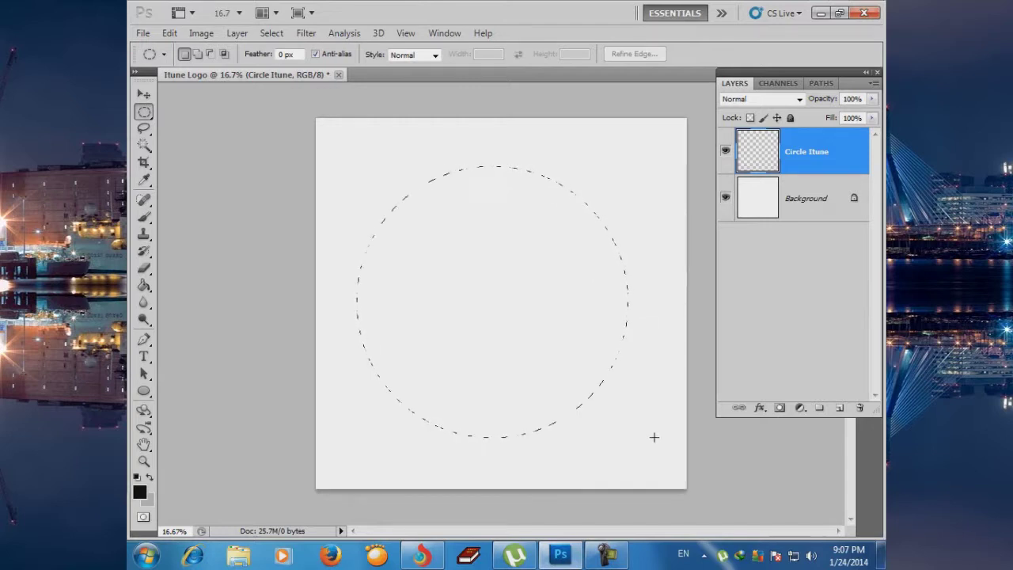
mouse_move(633, 426)
left_mouse_down()
mouse_move(671, 408)
mouse_move(681, 437)
mouse_move(698, 435)
mouse_move(664, 434)
left_mouse_up()
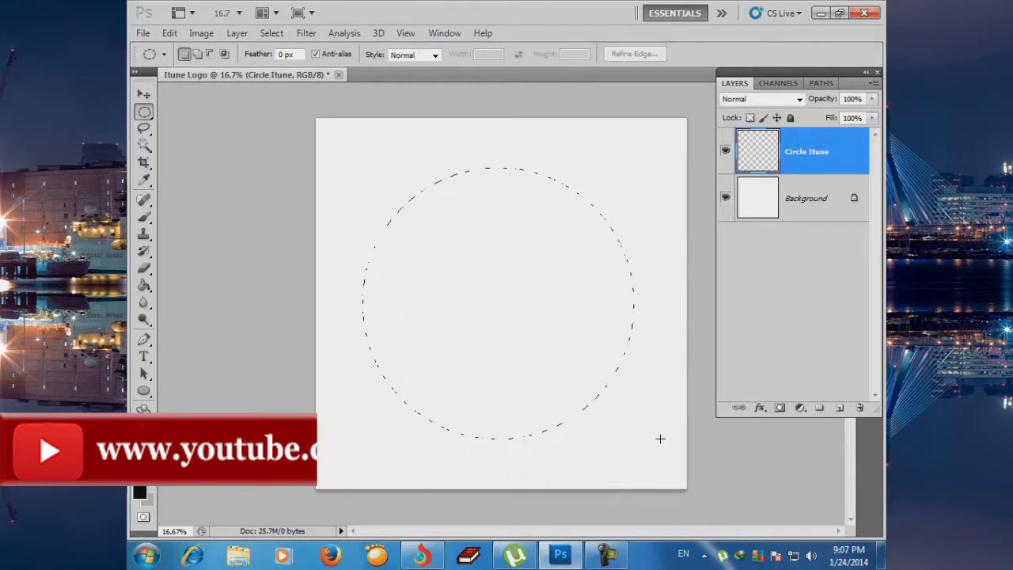
left_click_drag(660, 439, 658, 434)
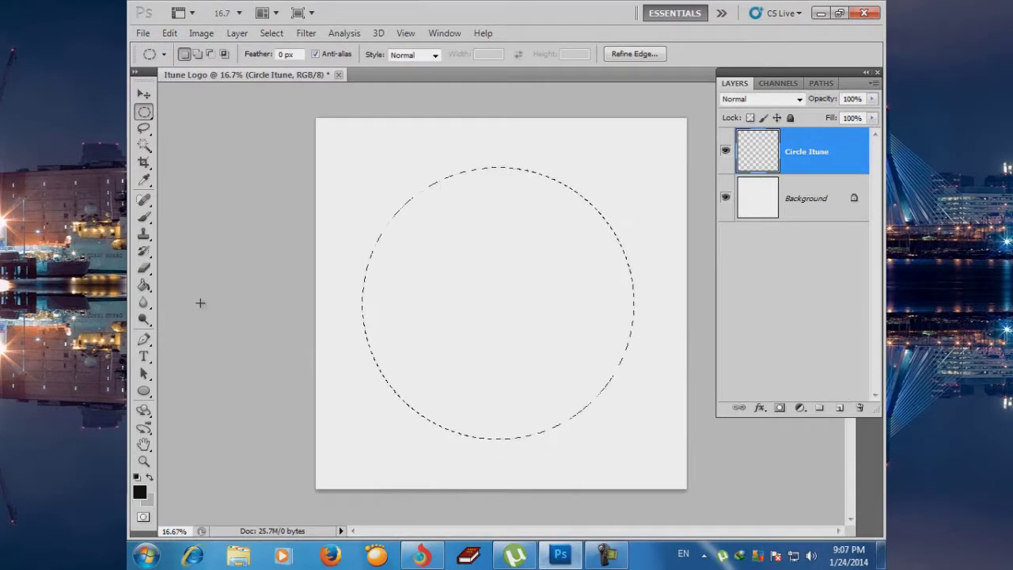
Select the Gradient tool and choose the Blue preset in the Gradient Editor
left_click(144, 285)
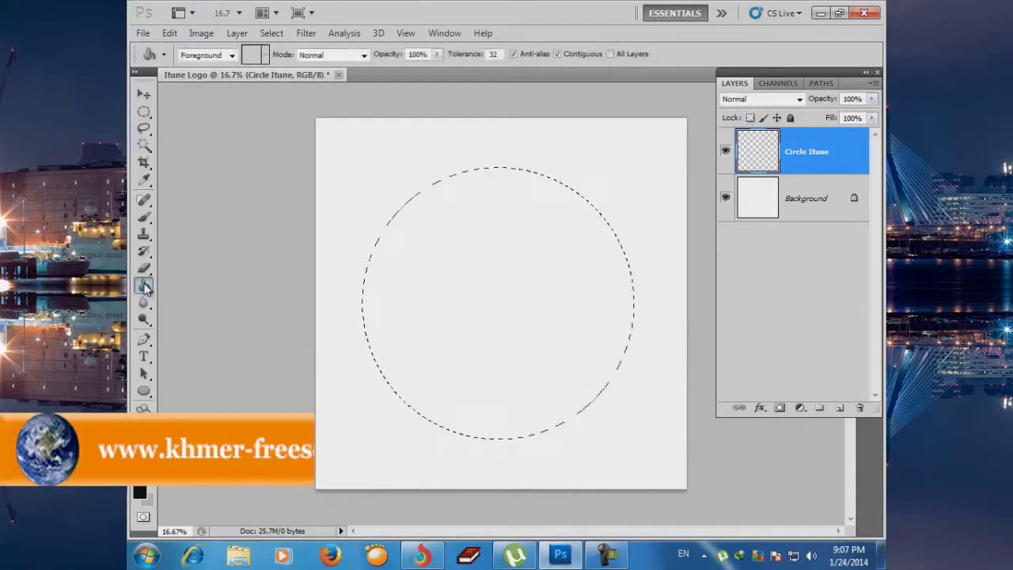
right_click(144, 285)
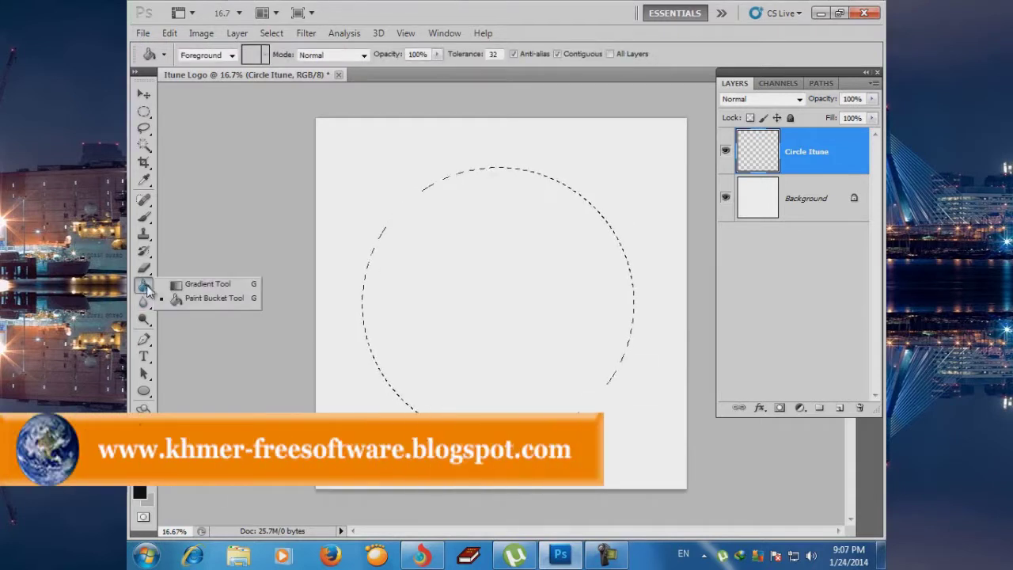
left_click(214, 285)
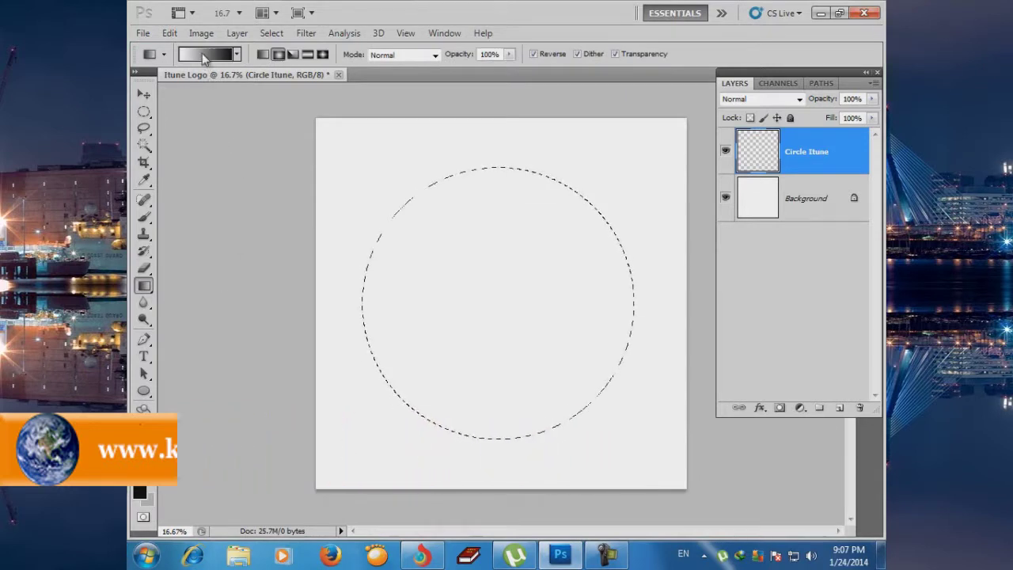
left_click(204, 55)
left_click_drag(679, 55, 572, 57)
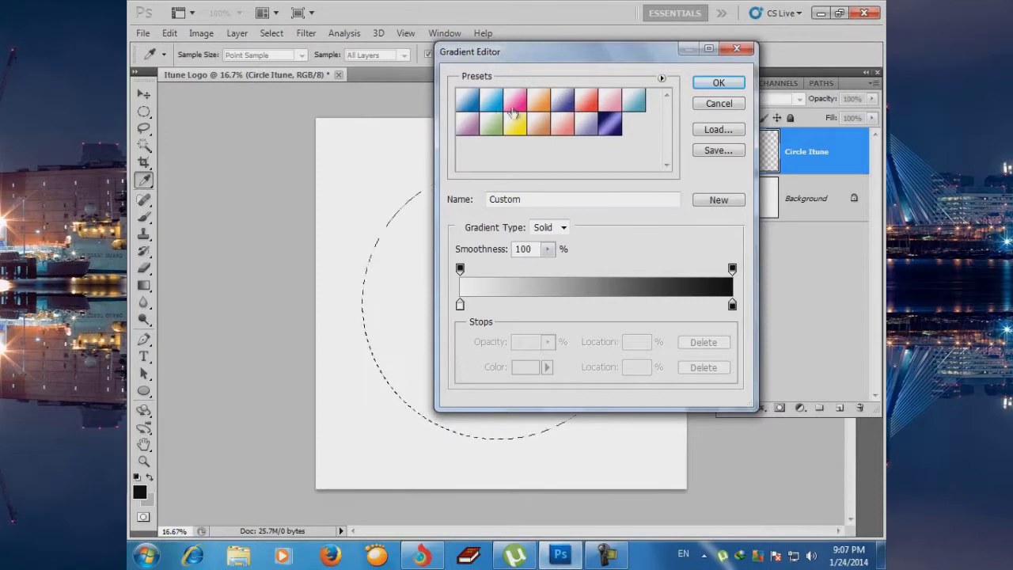
left_click(468, 101)
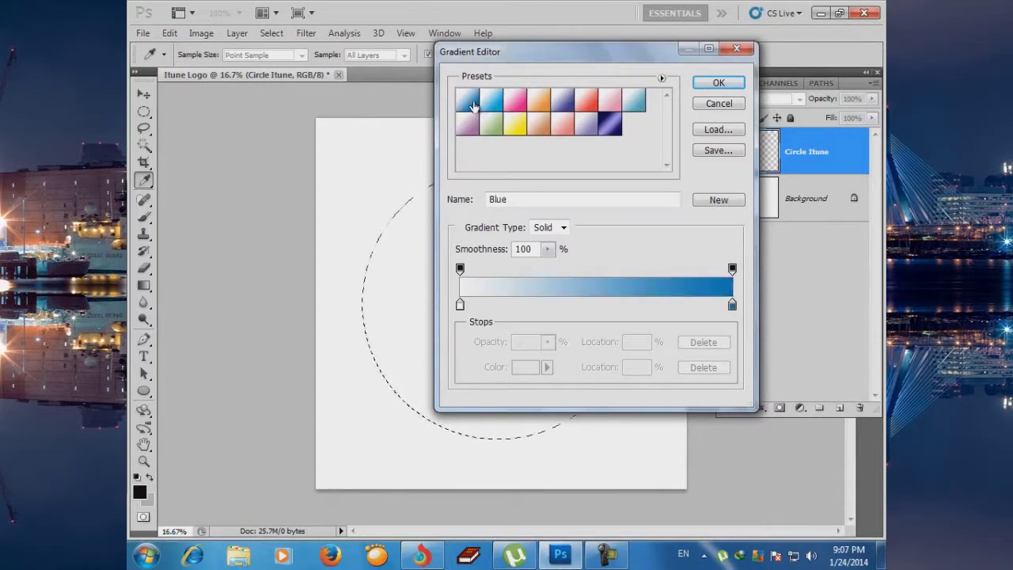
left_click(719, 83)
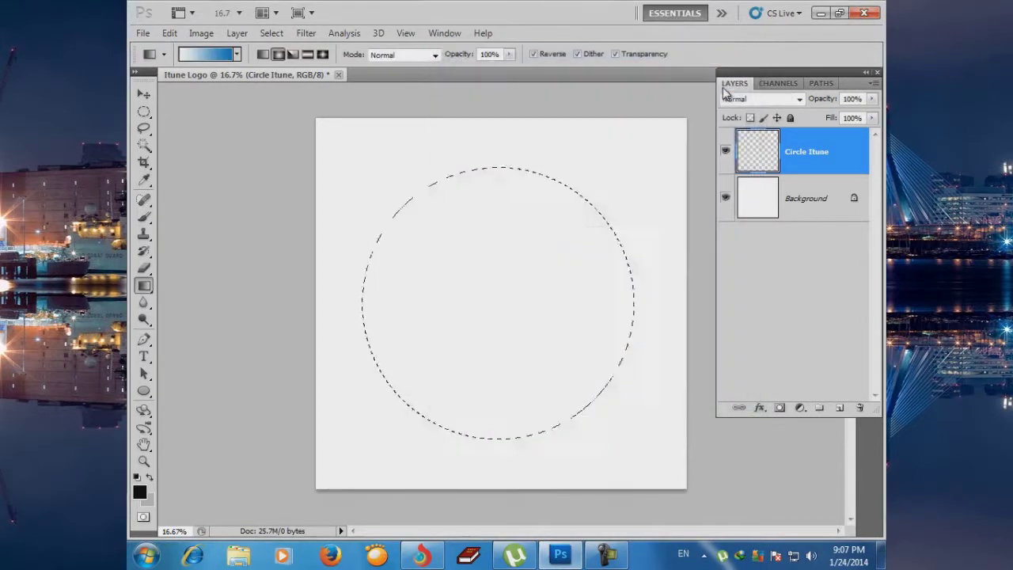
Fill the circle with a radial gradient dragged from its centre to the edge
left_click(280, 55)
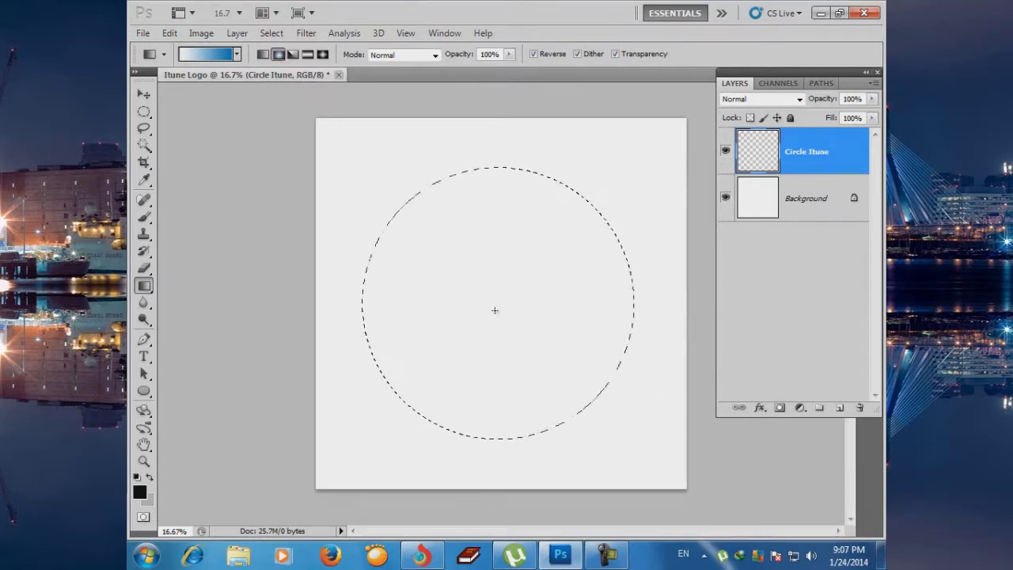
mouse_move(496, 310)
left_mouse_down()
mouse_move(504, 388)
mouse_move(494, 437)
left_mouse_up()
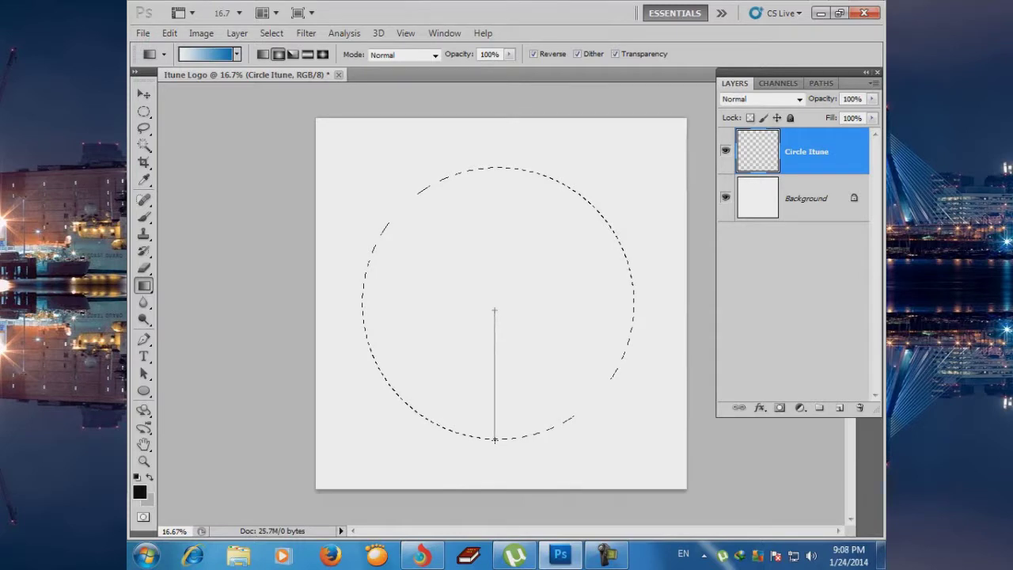
left_click_drag(494, 439, 494, 437)
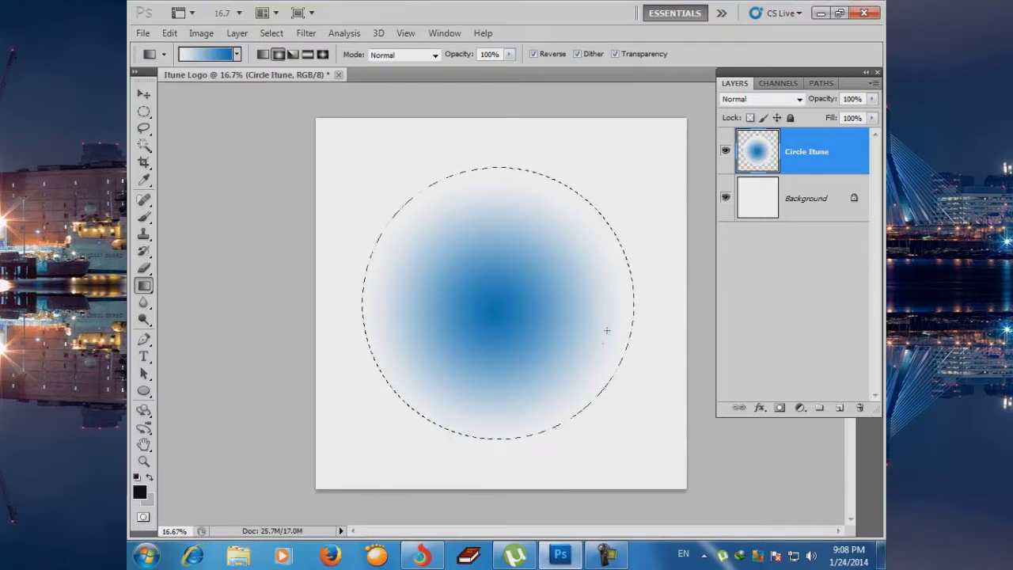
Turn off Reverse, undo the fill, and redraw the radial gradient white-centred to blue
left_click(544, 61)
key("ctrl+z")
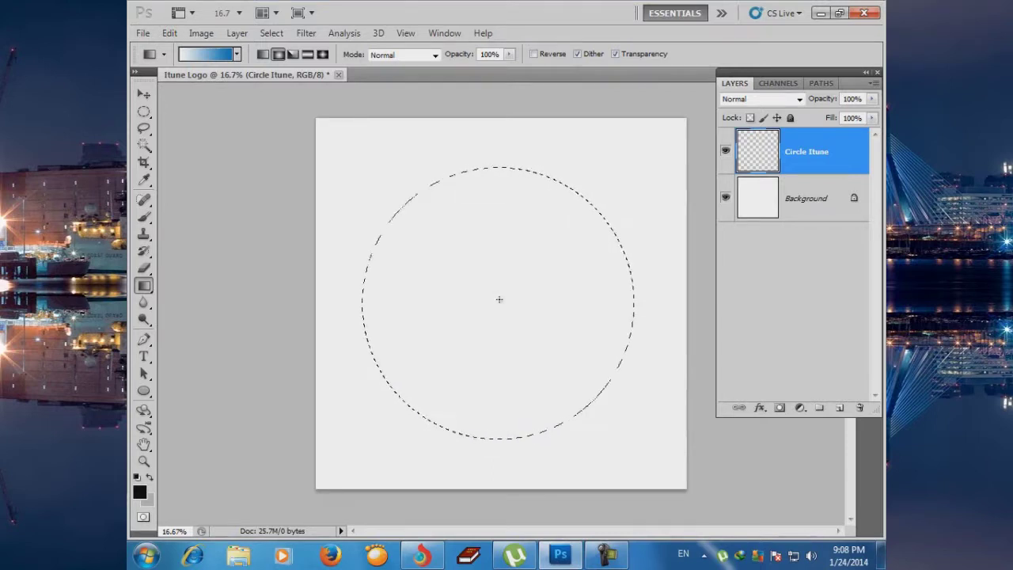
left_click_drag(496, 306, 508, 417)
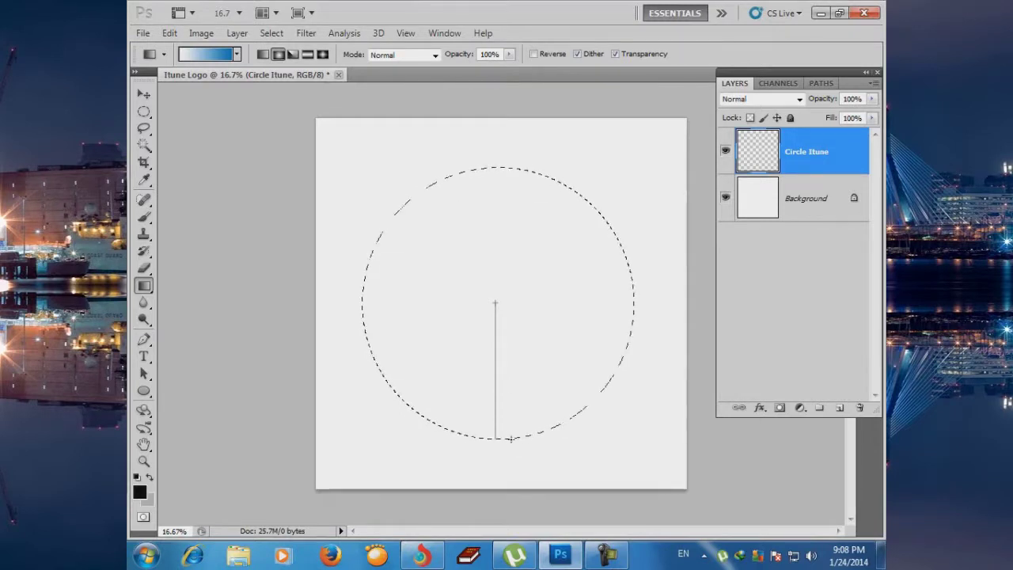
left_click_drag(510, 439, 511, 439)
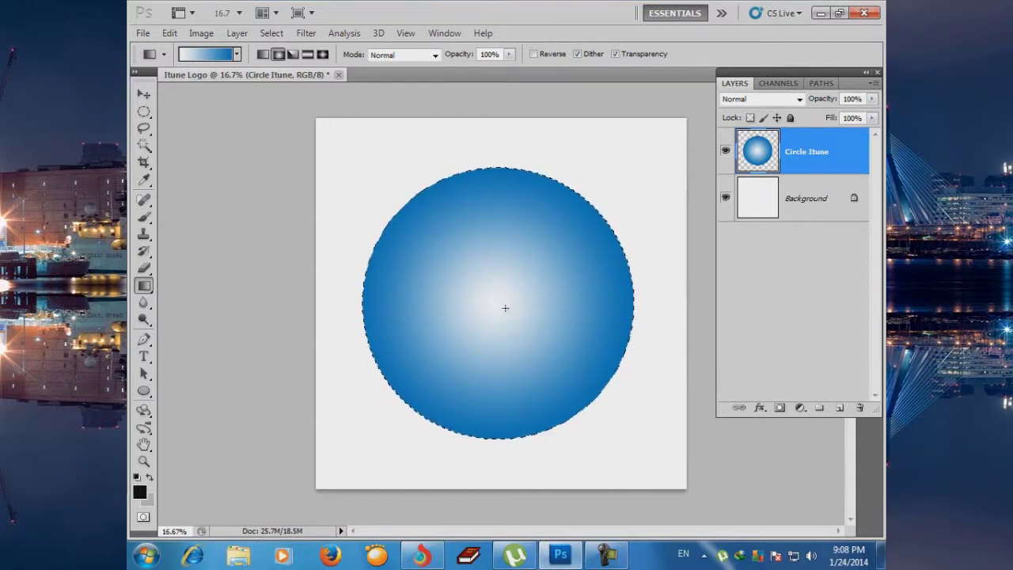
Set the gradient stops to light blue on the left and darker blue #004c7a on the right
left_click(211, 54)
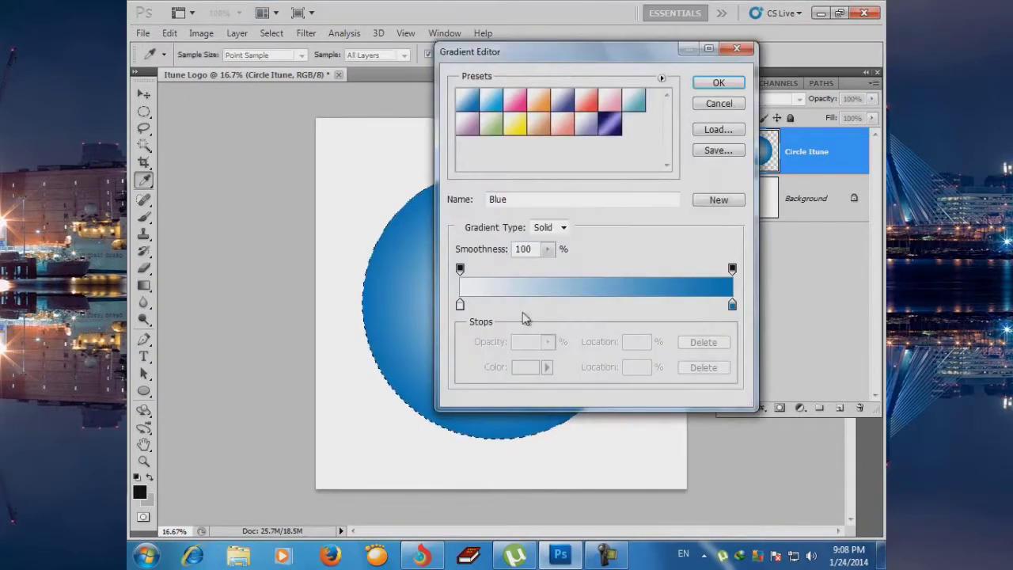
double_click(460, 305)
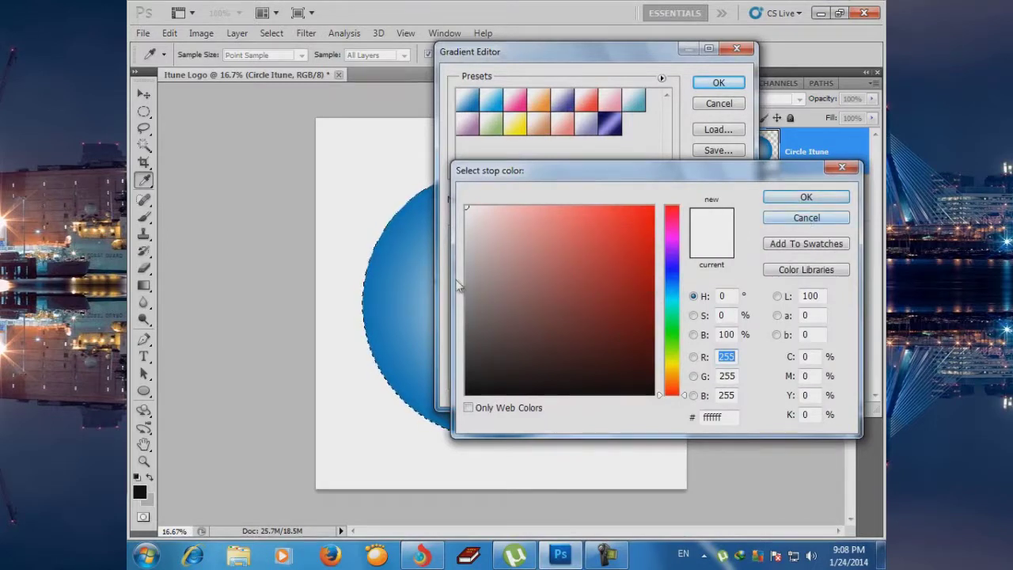
left_click(413, 318)
left_click(795, 204)
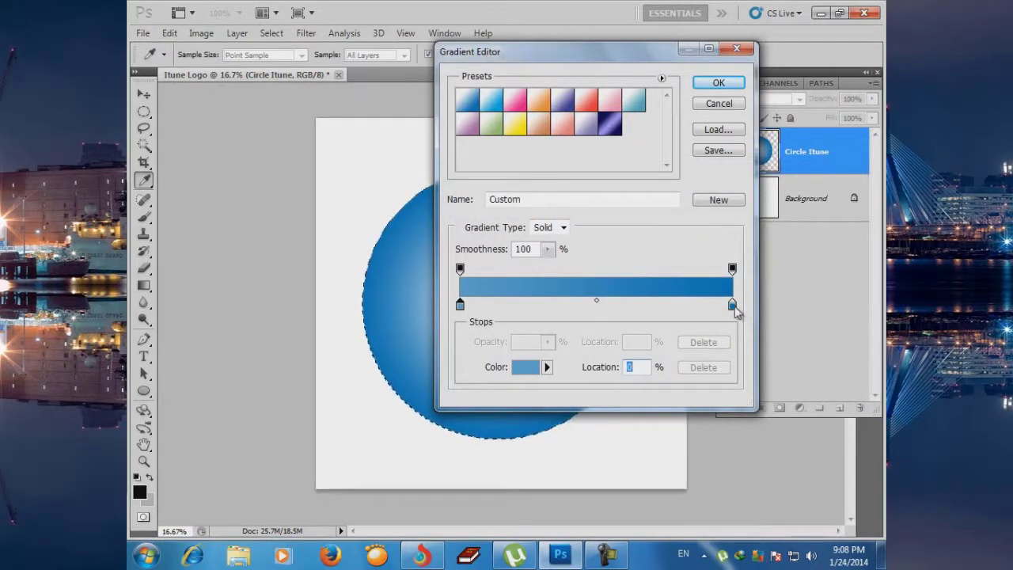
double_click(731, 305)
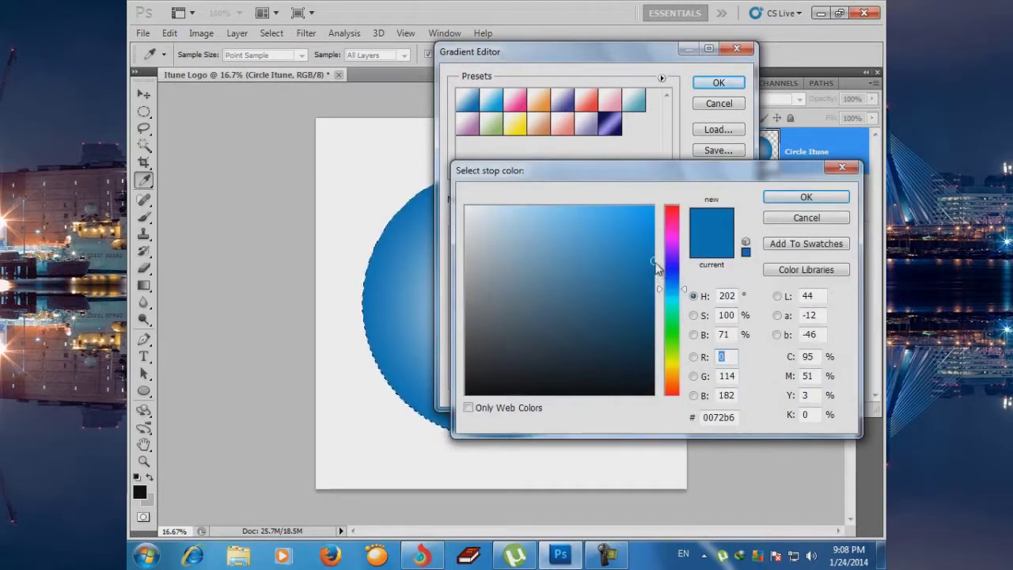
left_click_drag(653, 262, 653, 304)
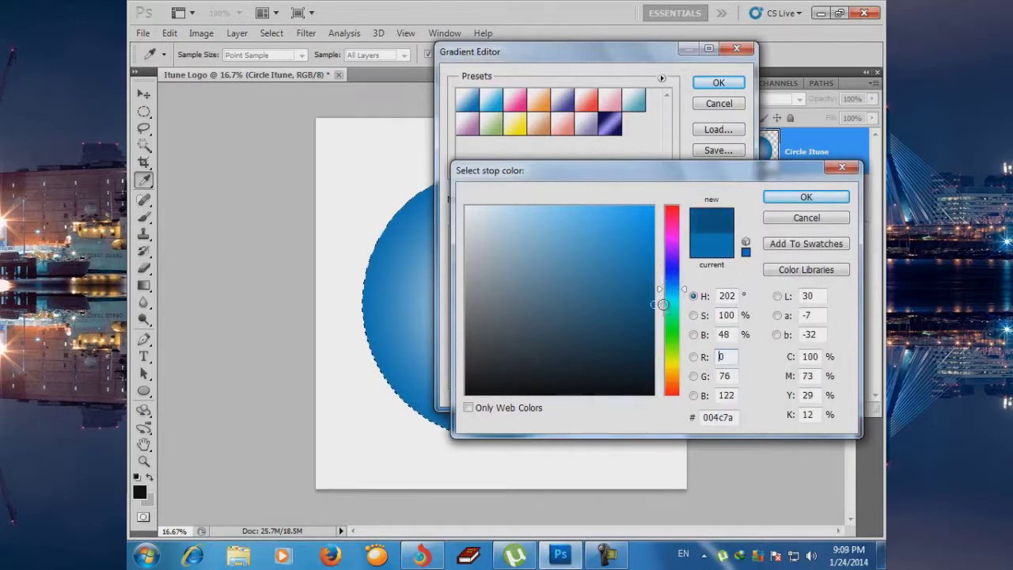
left_click(795, 197)
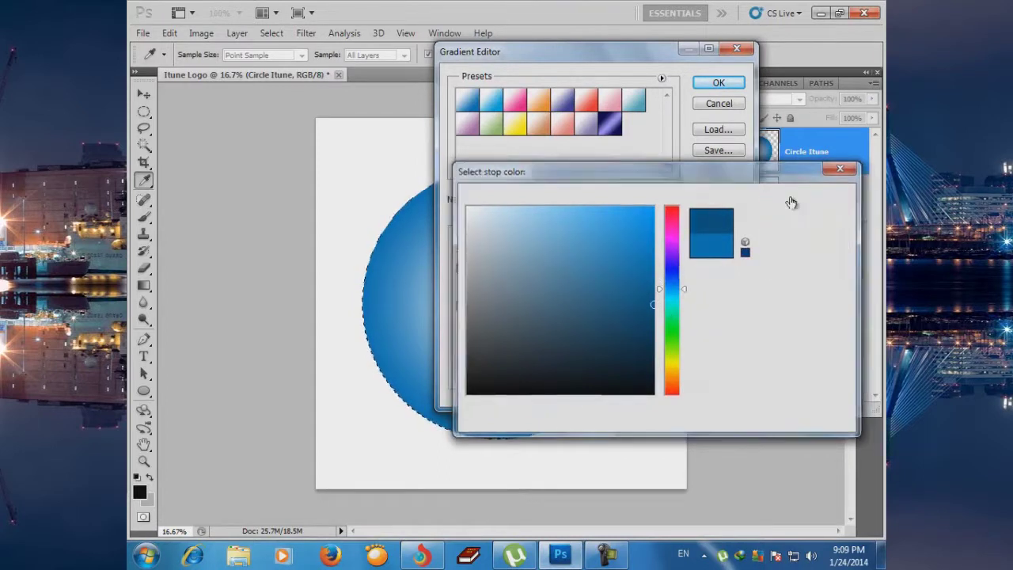
left_click(717, 83)
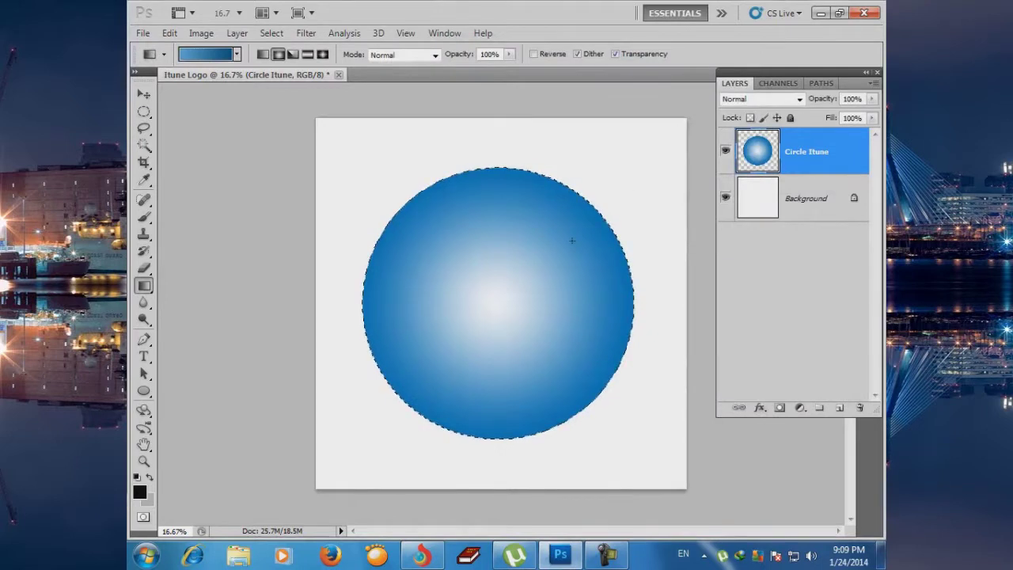
Refill the circle with the new light-to-dark blue radial gradient, deselect, and go full screen
key("ctrl+z")
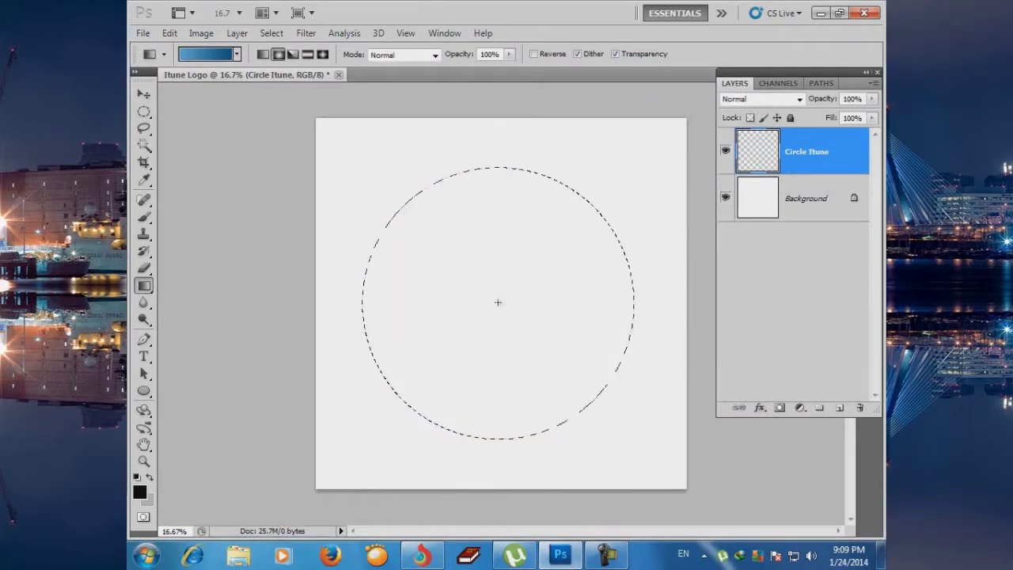
left_click_drag(497, 353, 499, 437)
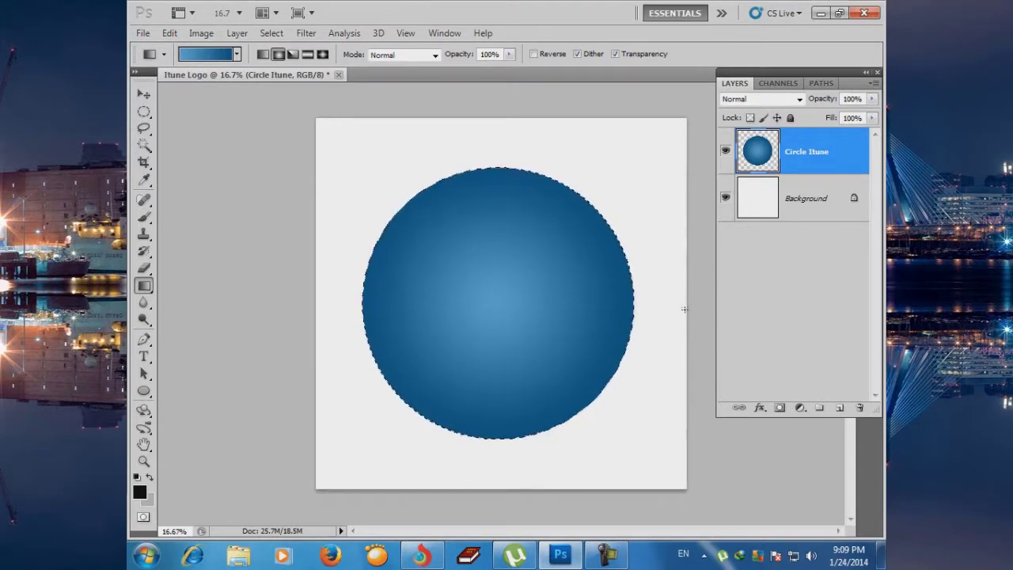
key("ctrl+d")
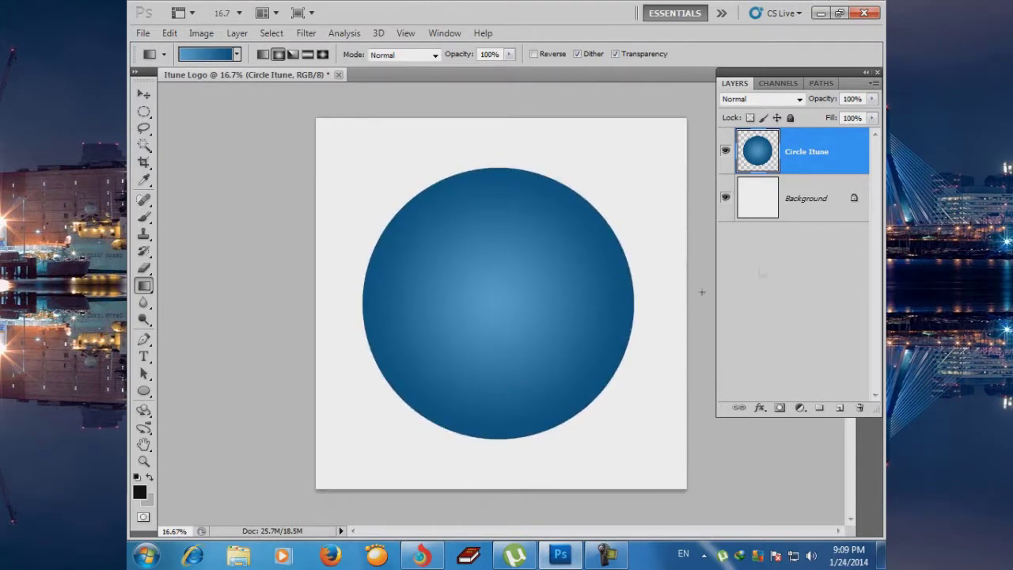
key("f")
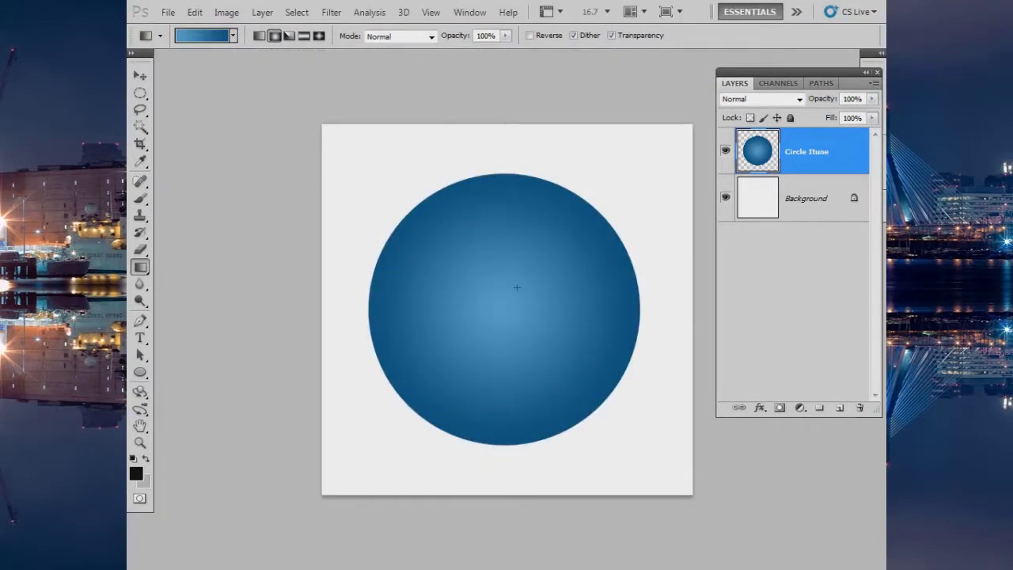
mouse_move(532, 301)
left_mouse_down()
mouse_move(367, 226)
mouse_move(319, 174)
mouse_move(330, 183)
left_mouse_up()
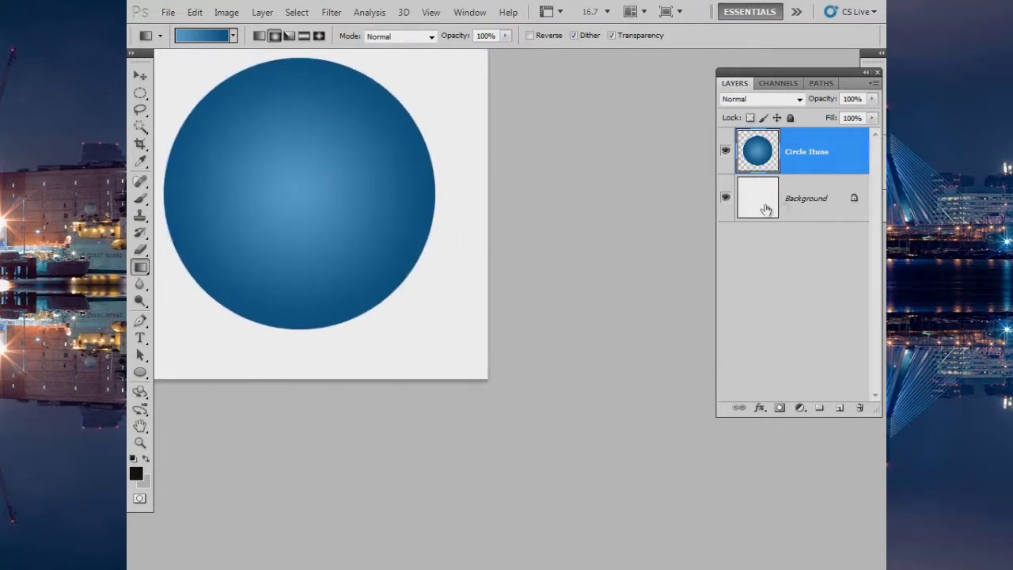
Open Blending Options for Circle Itune and enable a black Inner Shadow
right_click(841, 158)
left_click(829, 185)
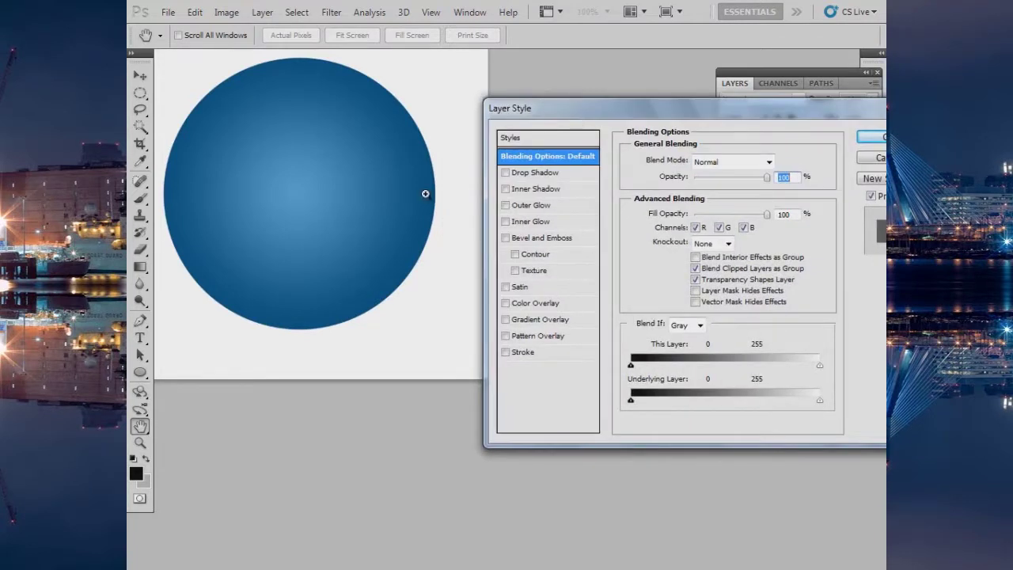
scroll(425, 192, "up", 2)
scroll(459, 277, "up", 1)
scroll(475, 340, "up", 1)
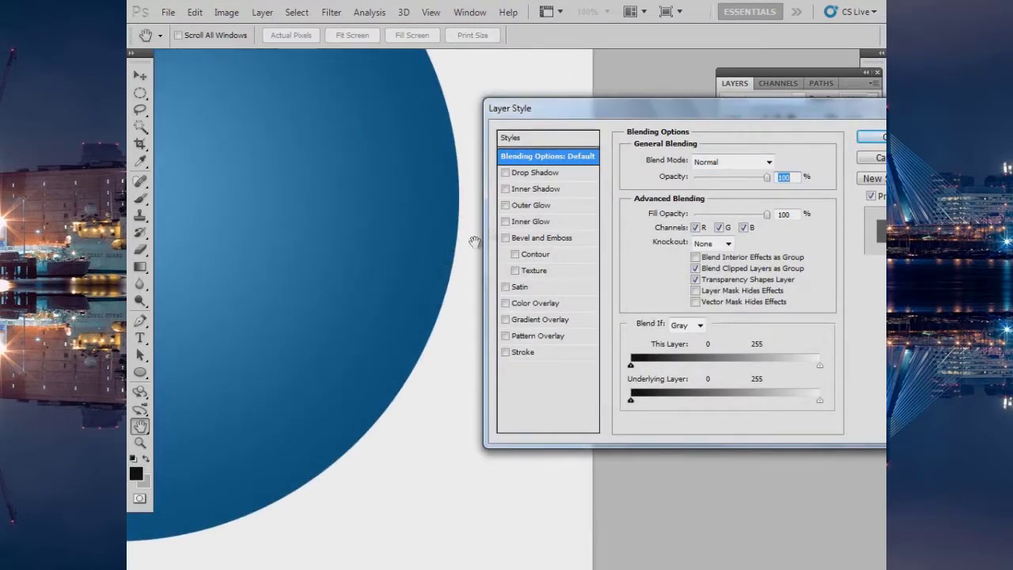
left_click(533, 189)
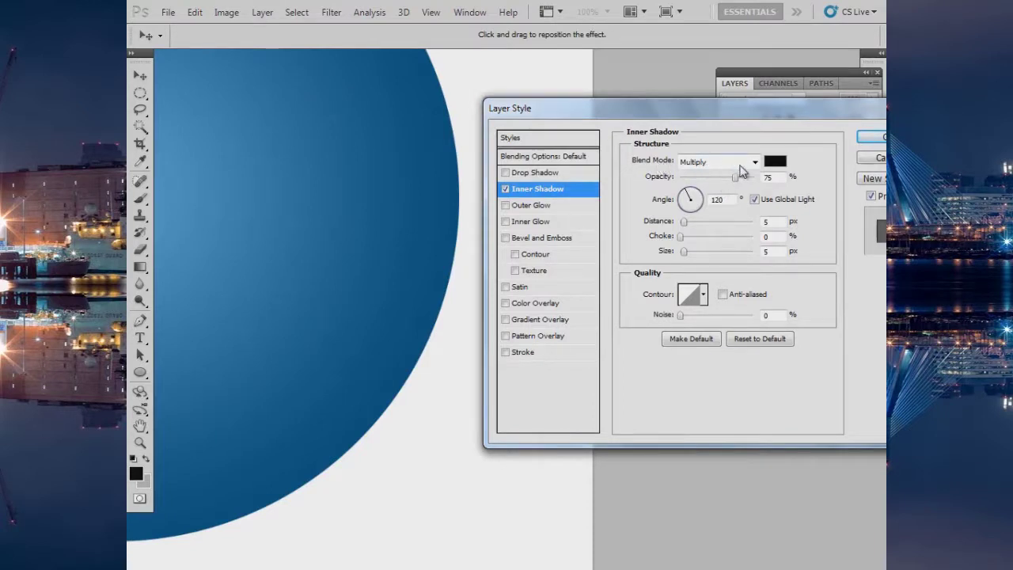
left_click(776, 161)
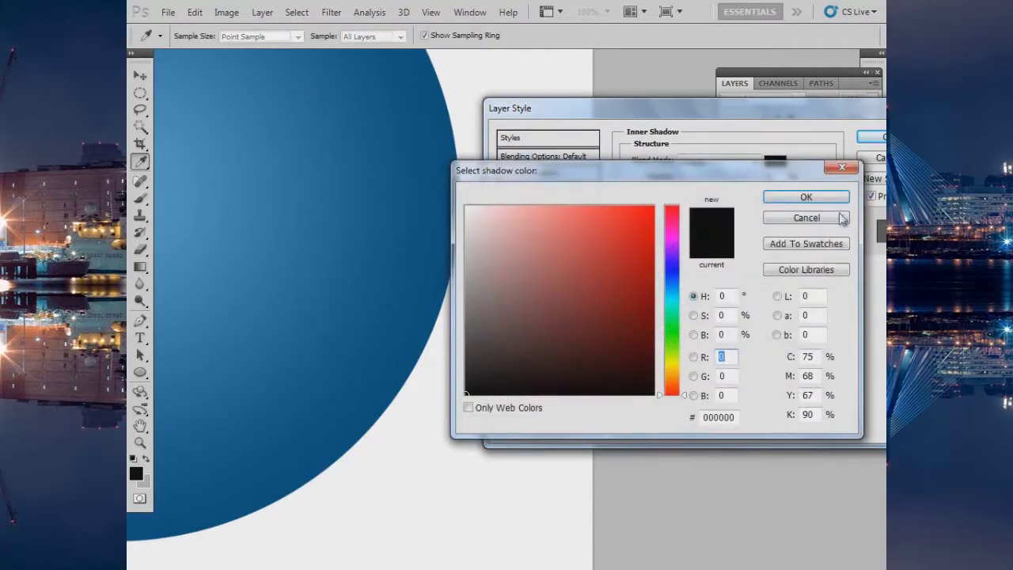
left_click(841, 216)
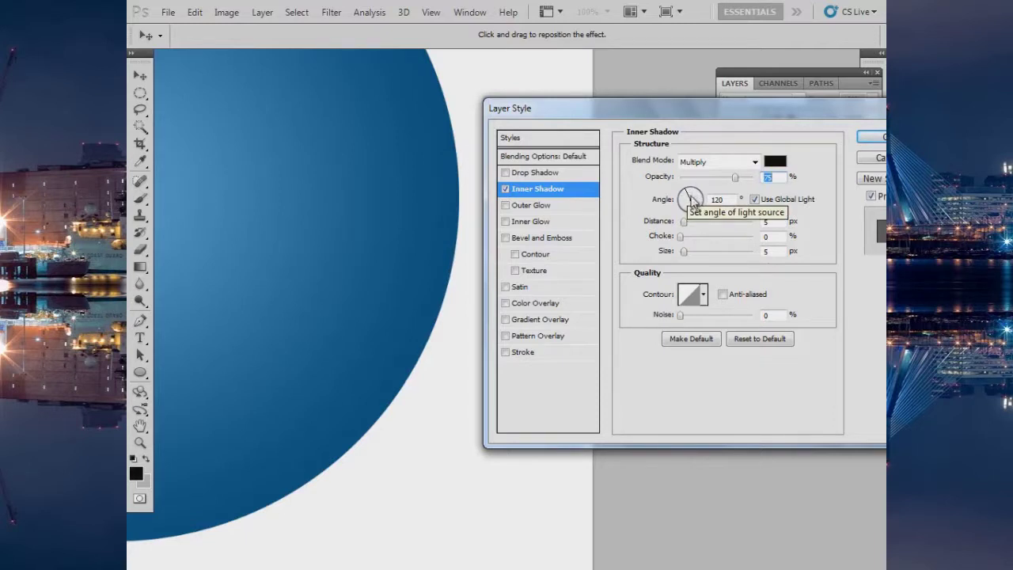
Set the inner shadow's distance to 10 px, choke to 15% and size to 150 px
left_click_drag(685, 223, 700, 229)
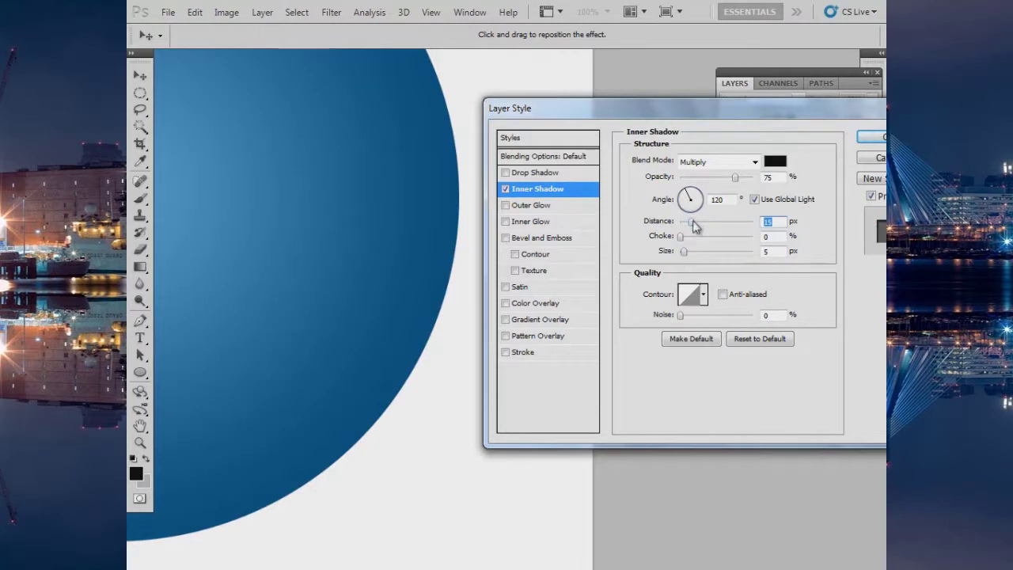
mouse_move(689, 227)
left_mouse_down()
mouse_move(706, 261)
mouse_move(738, 268)
left_mouse_up()
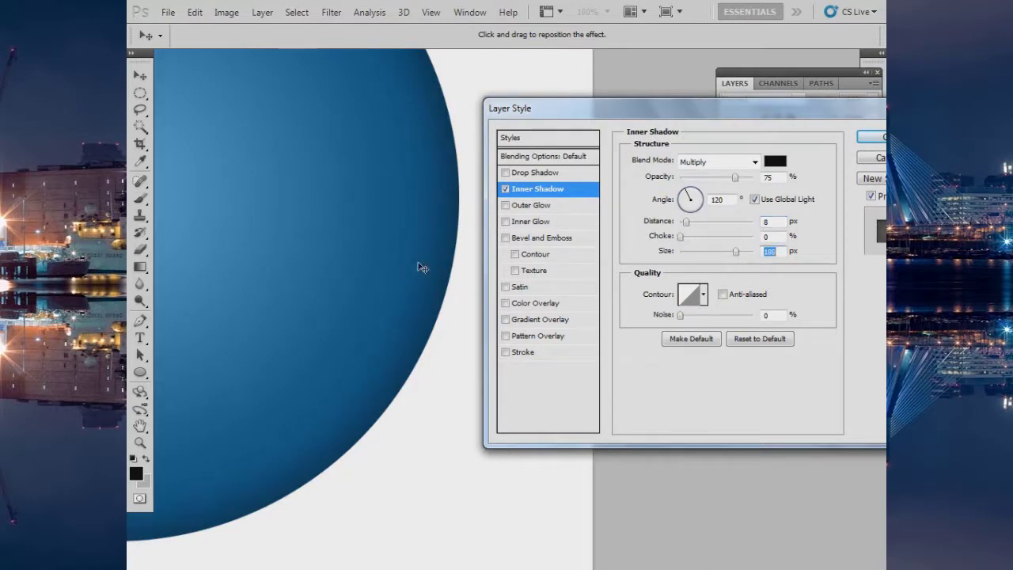
mouse_move(379, 274)
left_mouse_down()
mouse_move(481, 485)
mouse_move(354, 357)
mouse_move(395, 456)
mouse_move(546, 305)
mouse_move(345, 300)
mouse_move(452, 384)
mouse_move(210, 341)
mouse_move(268, 335)
mouse_move(262, 346)
mouse_move(256, 317)
left_mouse_up()
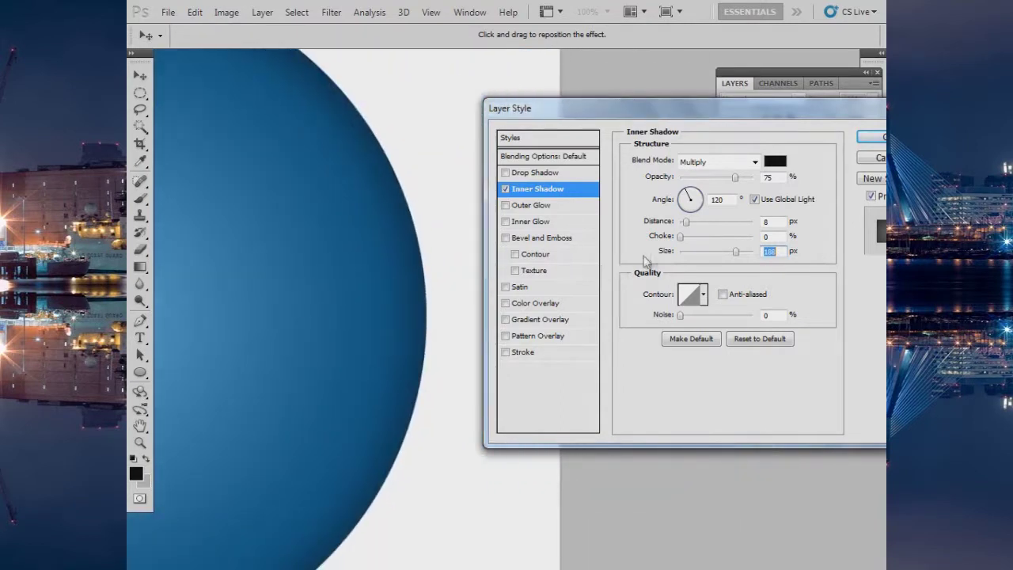
mouse_move(682, 236)
left_mouse_down()
mouse_move(740, 245)
mouse_move(694, 242)
left_mouse_up()
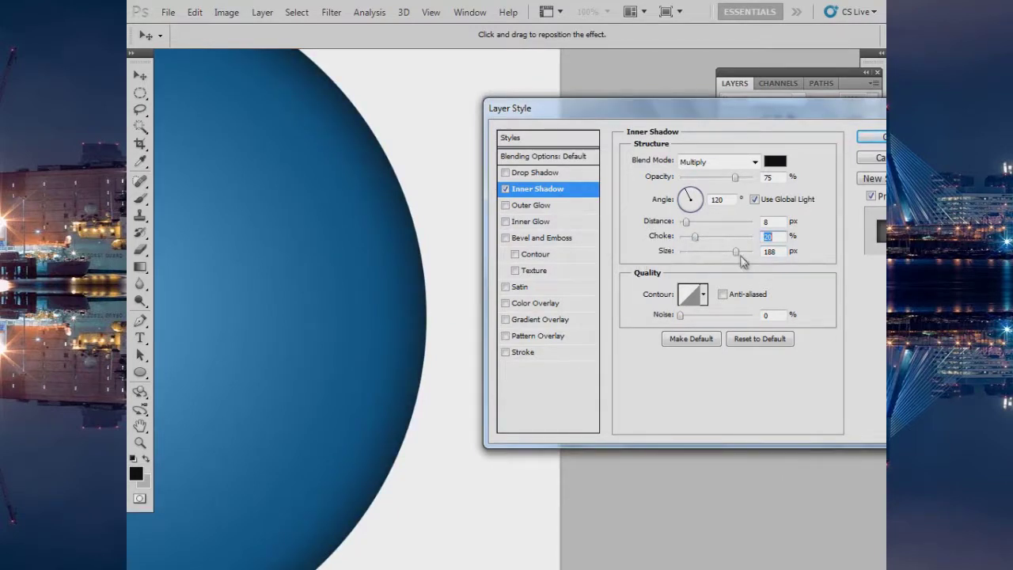
mouse_move(686, 221)
left_mouse_down()
mouse_move(745, 223)
mouse_move(679, 232)
left_mouse_up()
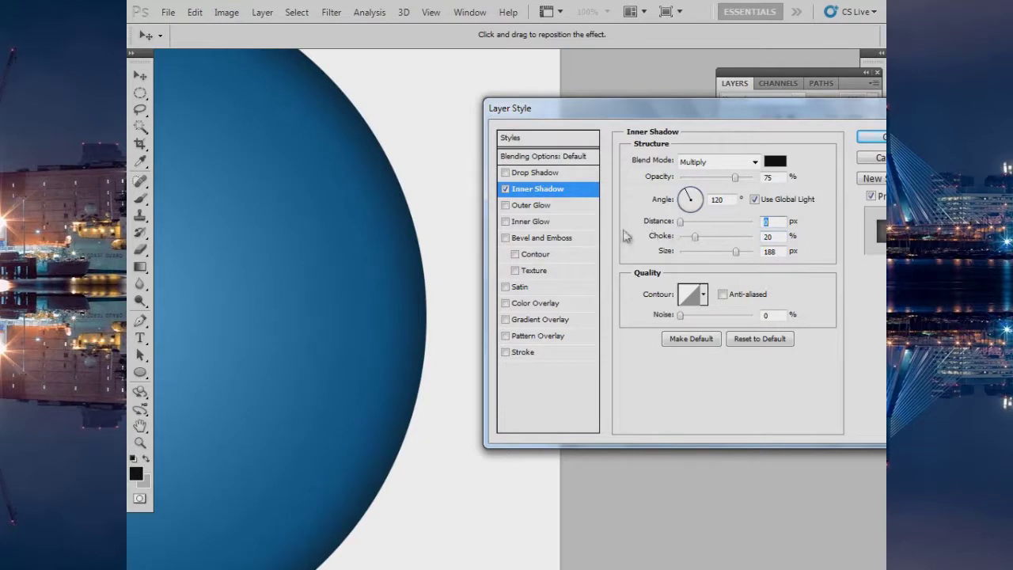
key("Up")
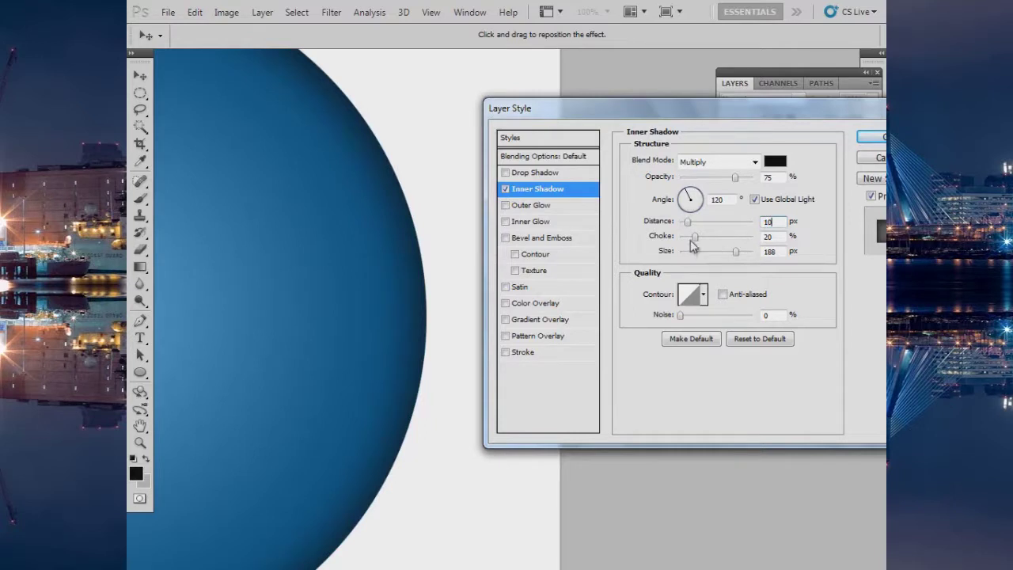
left_click(692, 239)
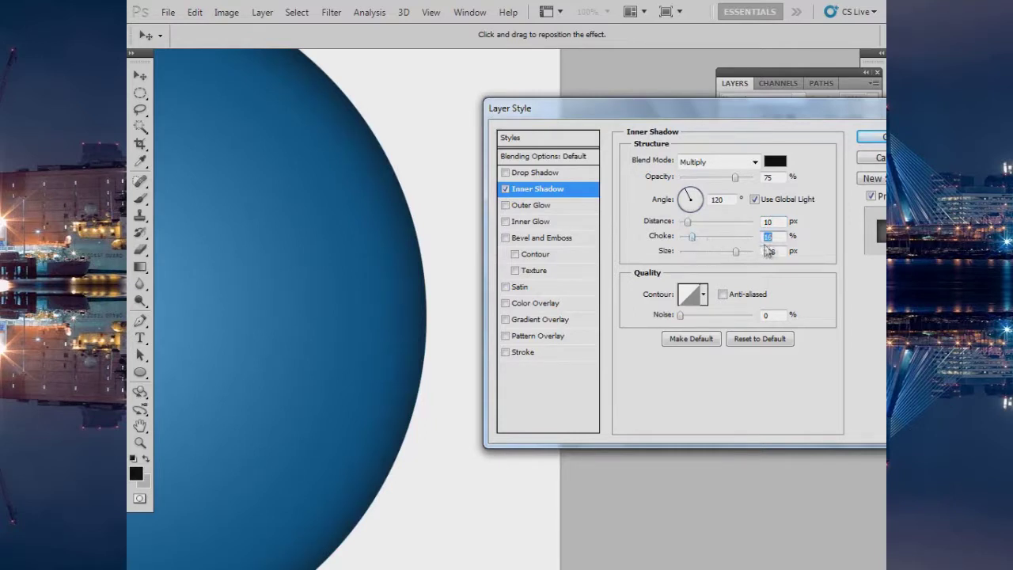
type("15")
left_click_drag(735, 252, 728, 253)
type("15")
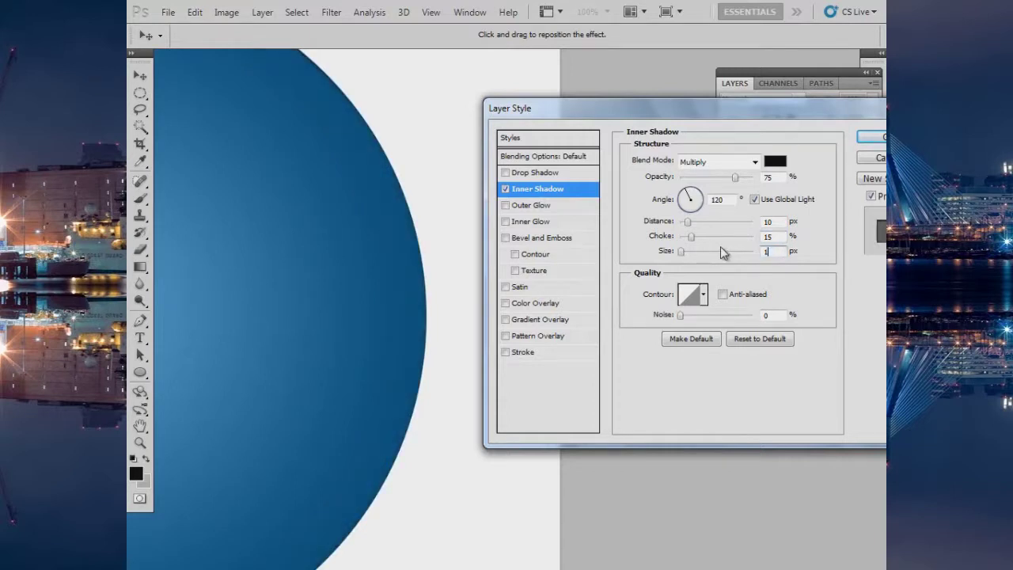
type("0")
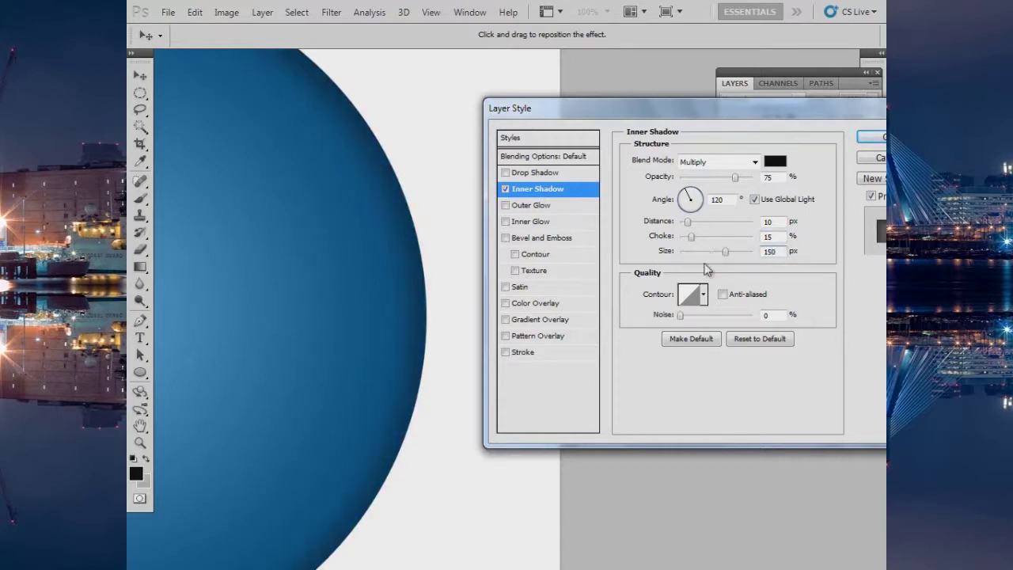
Set the shadow angle to 90° and opacity to about 68%, then apply the style
left_click(654, 201)
type("9")
left_click(738, 183)
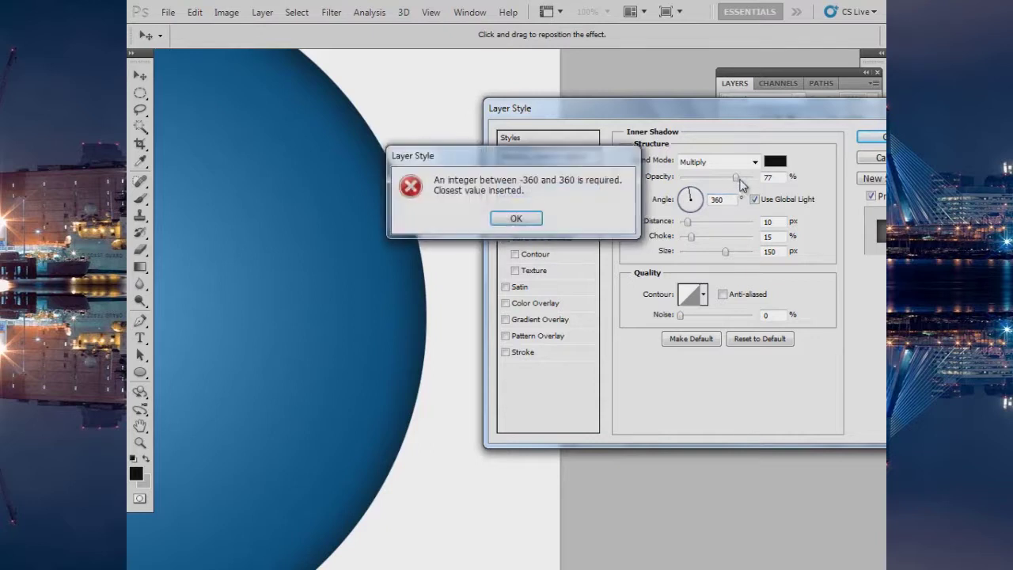
left_click(511, 217)
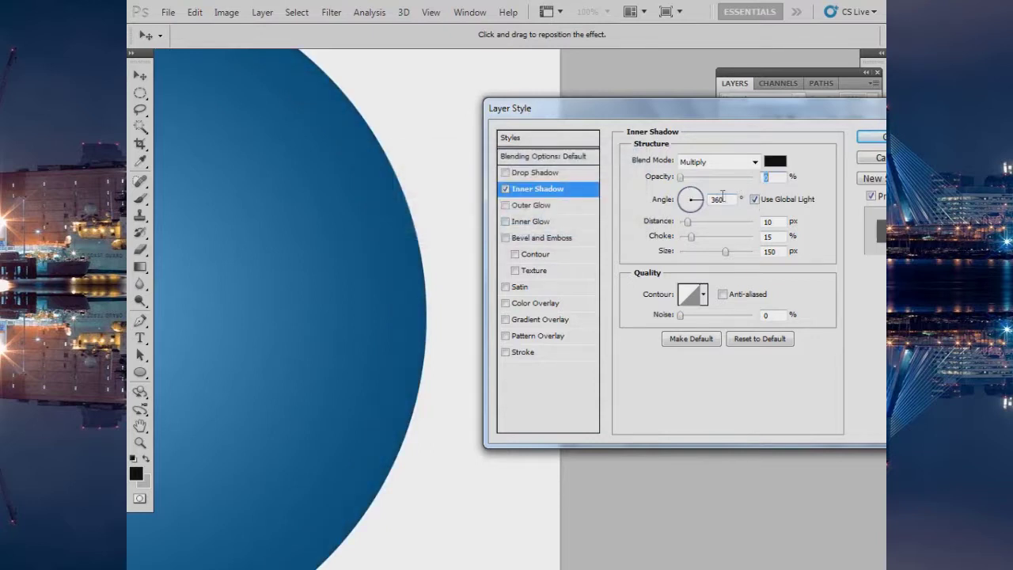
double_click(718, 199)
type("90")
left_click_drag(680, 177, 740, 183)
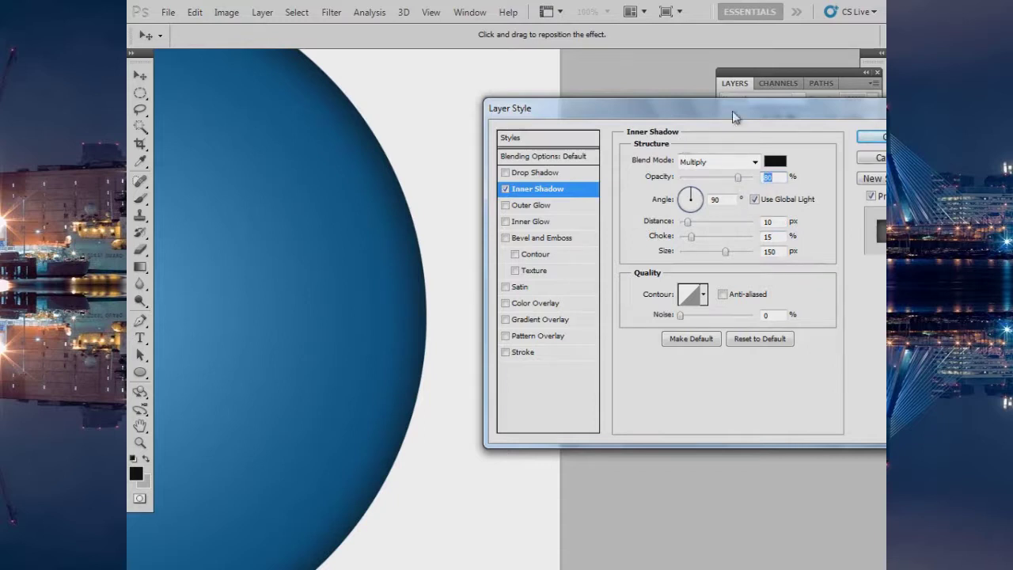
left_click_drag(734, 113, 620, 119)
left_click(766, 150)
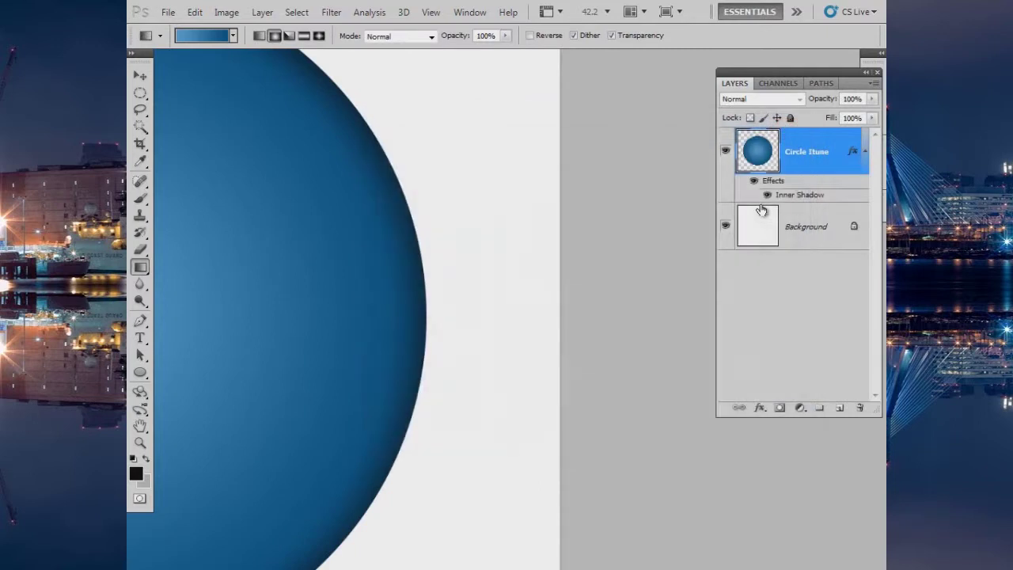
Zoom to fit the document and load the Circle Itune outline as a selection
left_click(865, 151)
key("ctrl+0")
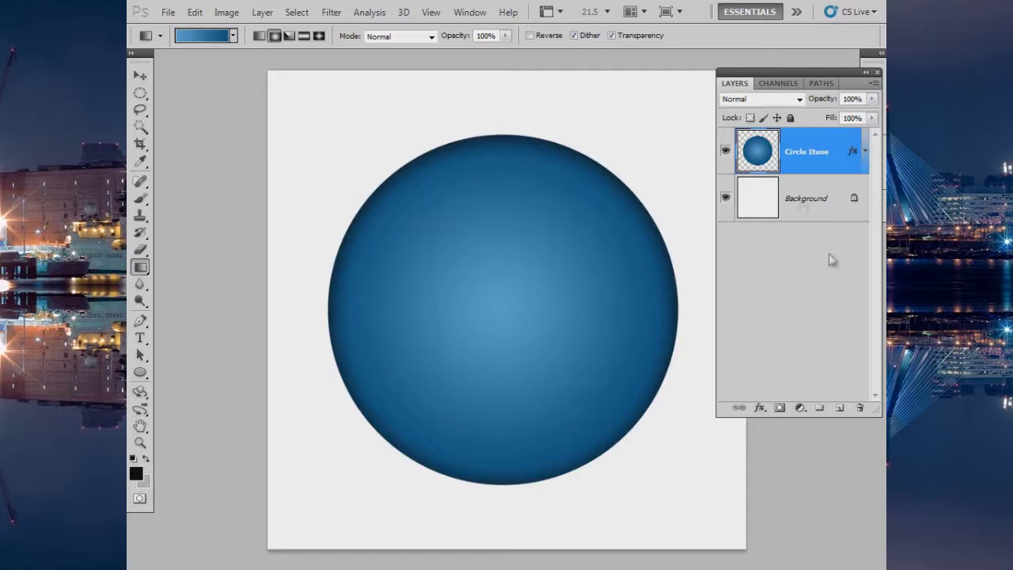
left_click(760, 155, "ctrl")
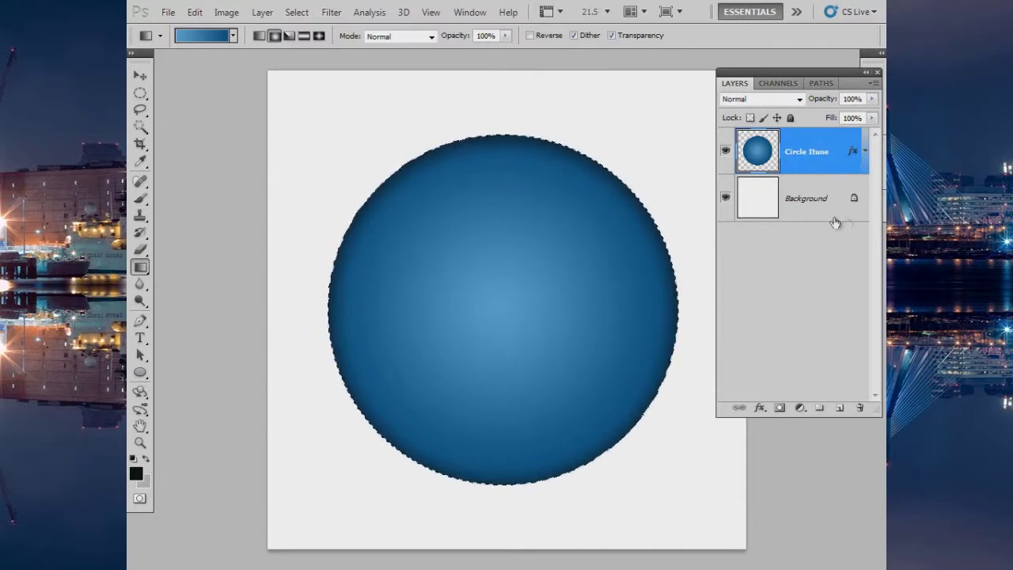
Add a new layer below Circle Itune and name it 'Background Circle'
left_click(840, 407)
left_click_drag(801, 154, 814, 207)
double_click(801, 199)
type("Ba")
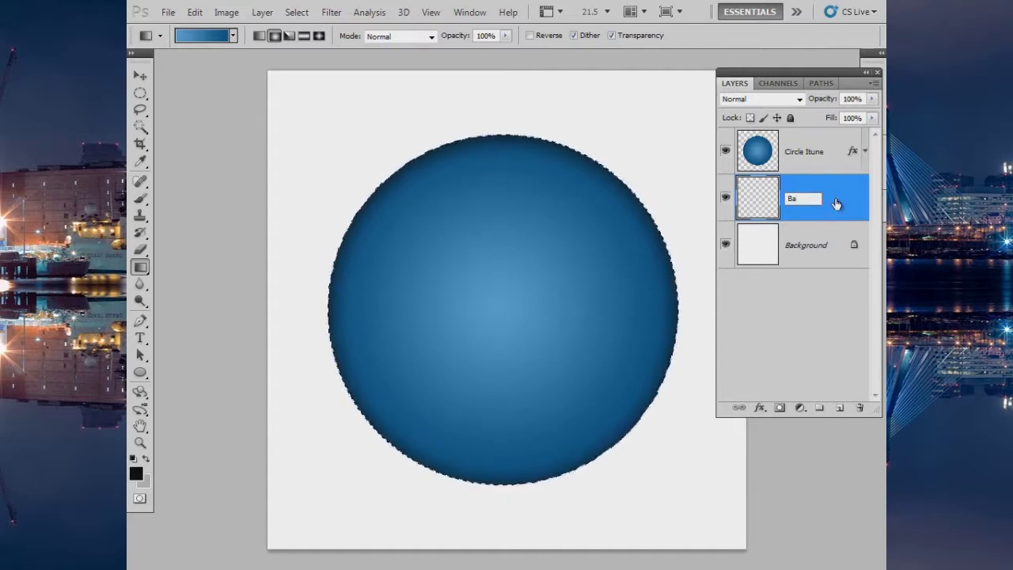
type("ckground Ci")
type("rcle")
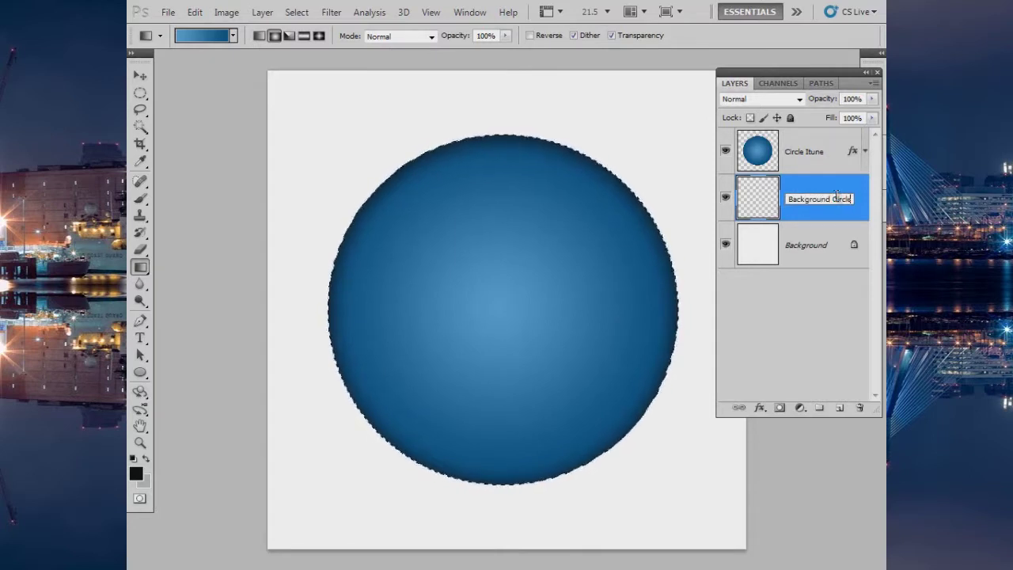
key("Return")
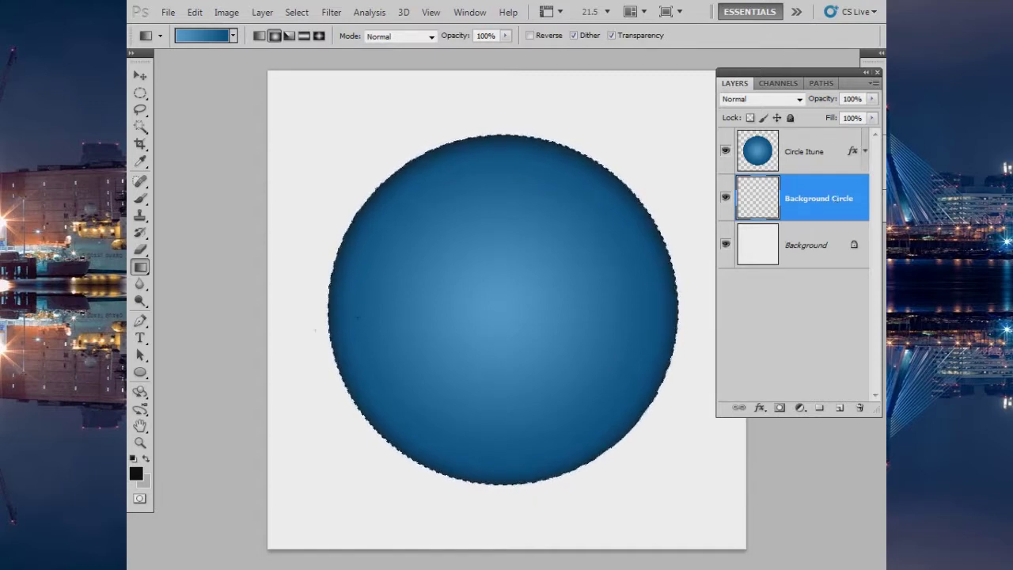
Fill the circular selection on Background Circle with black, deselect, and reshow Circle Itune
left_click(725, 156)
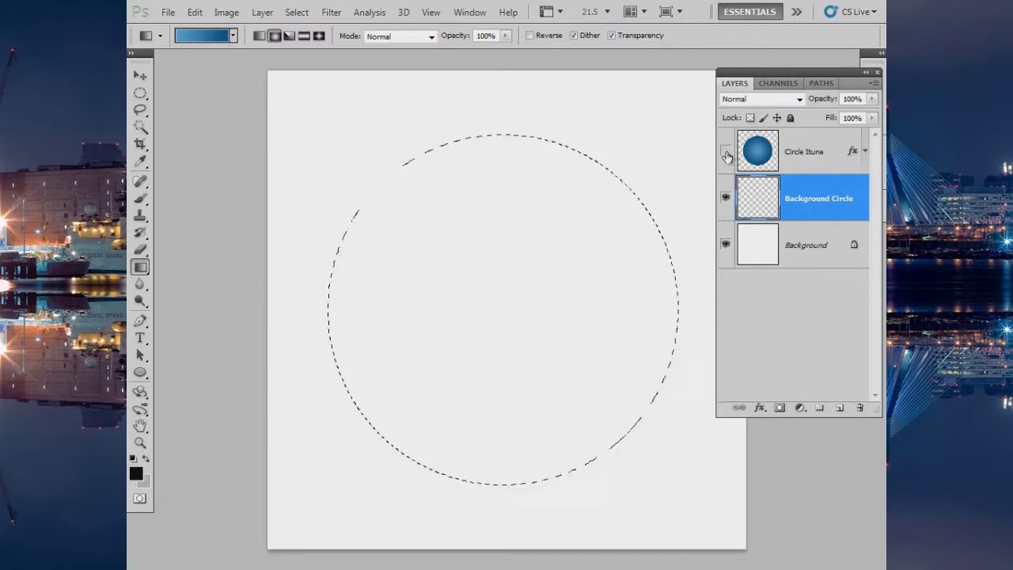
right_click(142, 272)
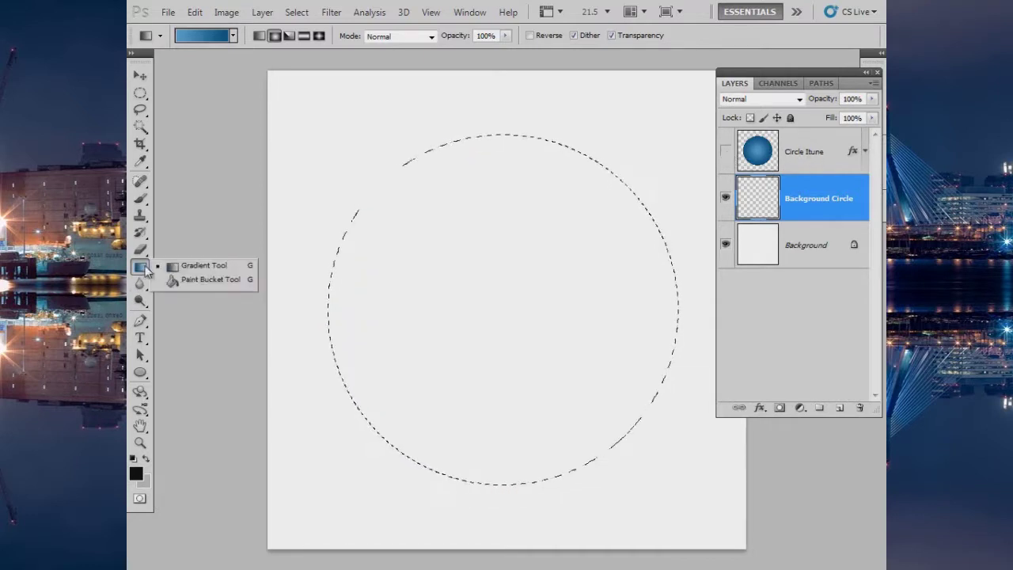
left_click(204, 281)
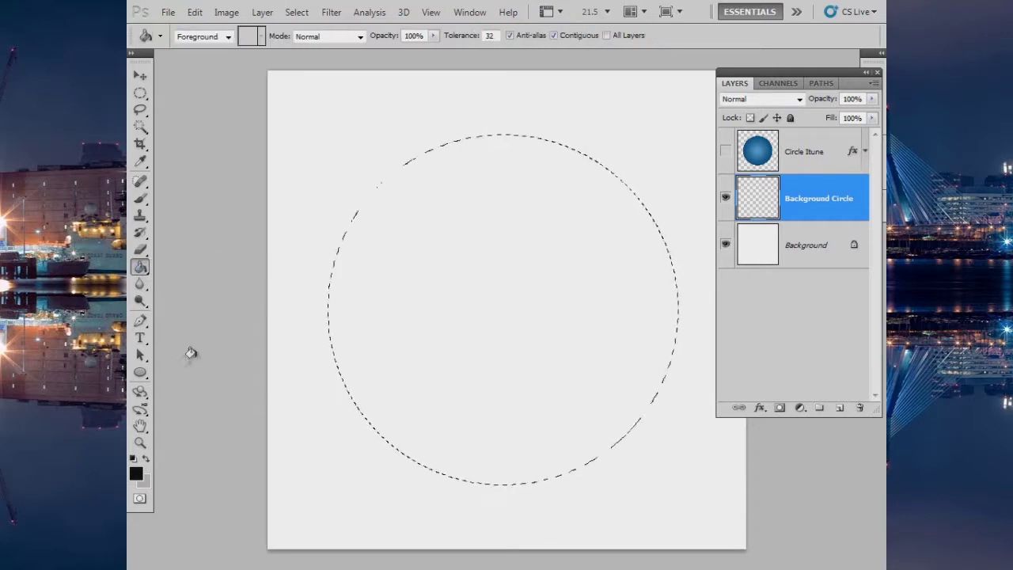
left_click(447, 317)
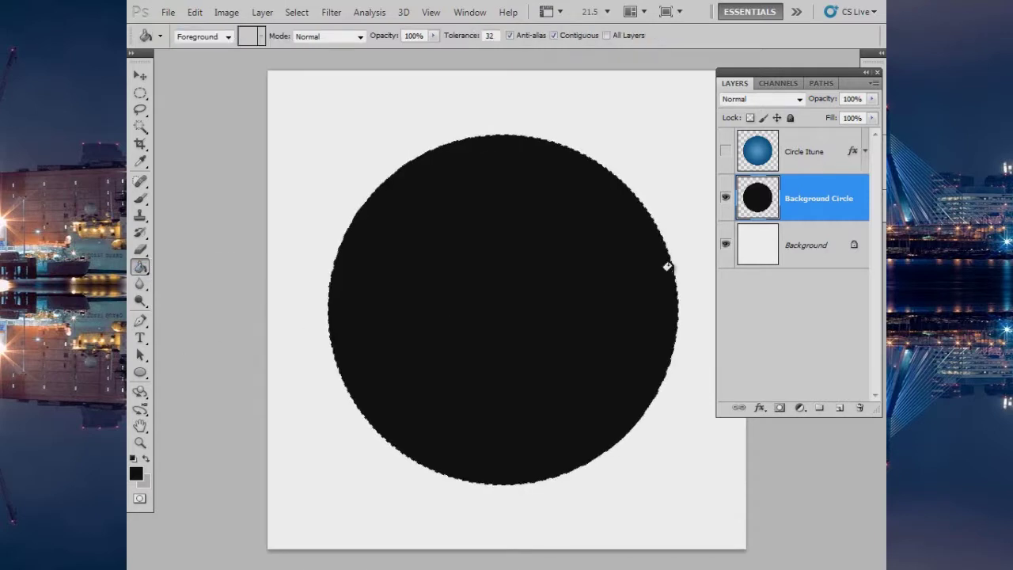
key("ctrl+d")
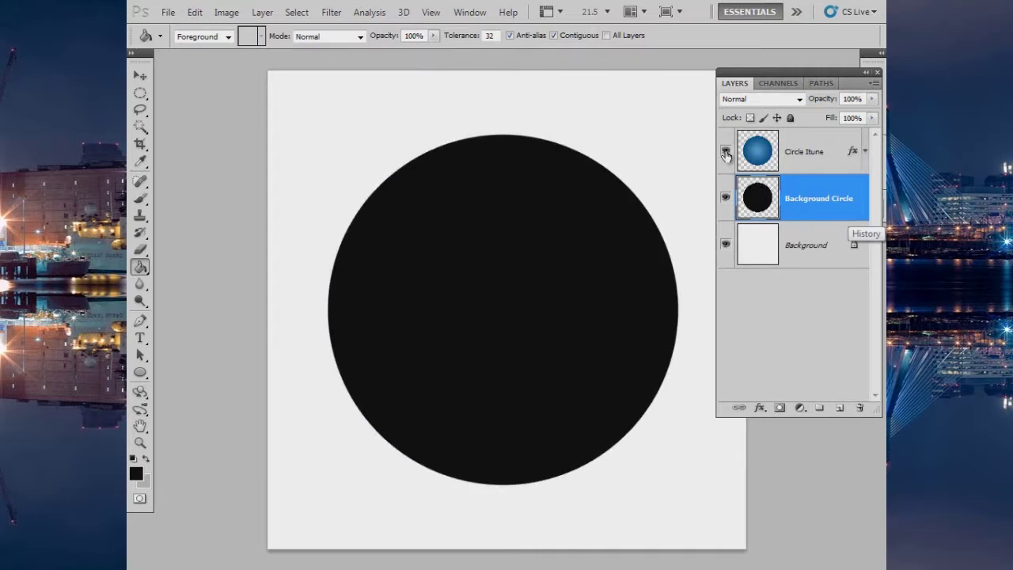
left_click(725, 151)
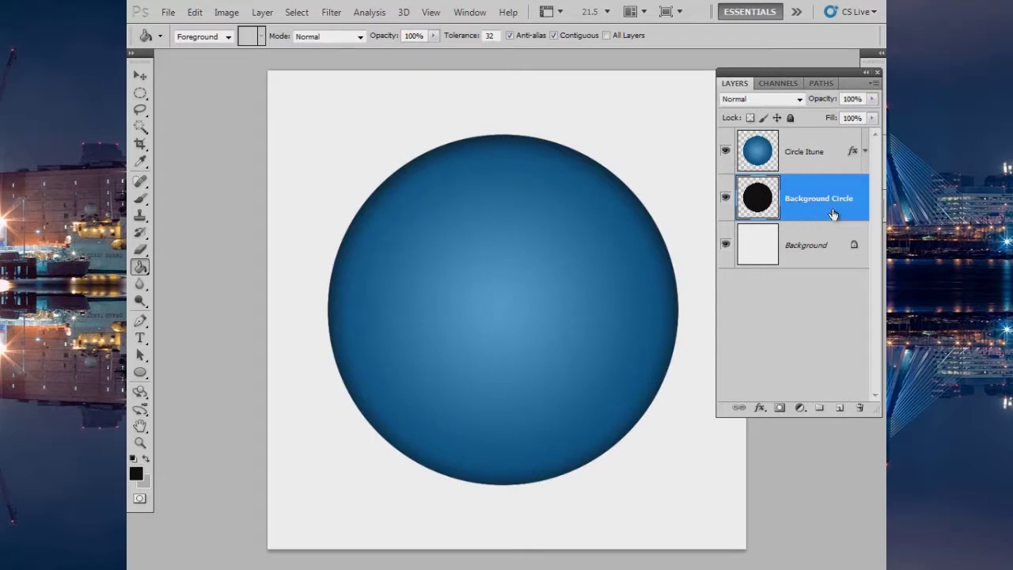
Enlarge the black Background Circle to about 105% so it rims the blue circle
key("ctrl+t")
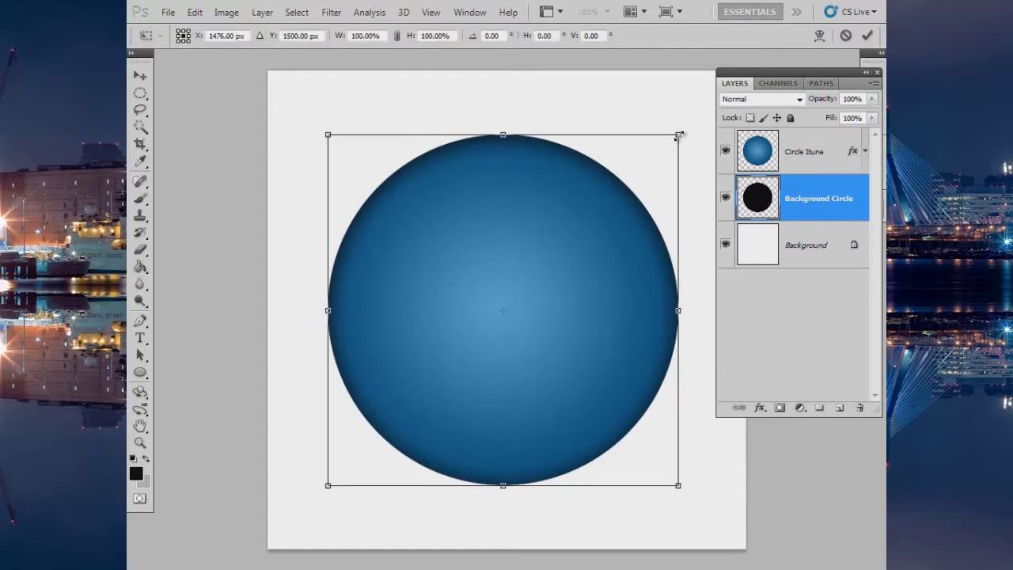
left_click_drag(679, 135, 690, 125)
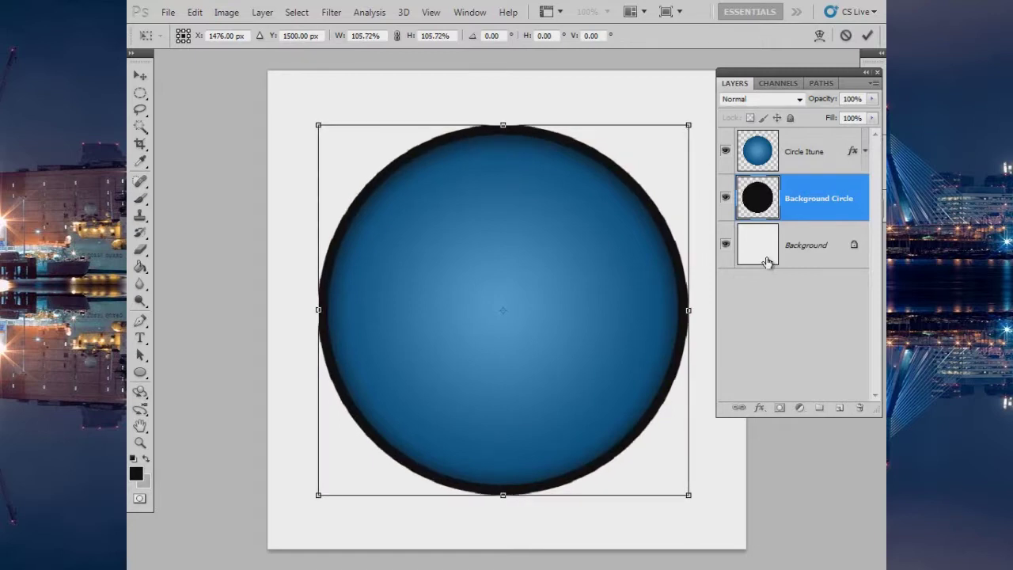
key("g")
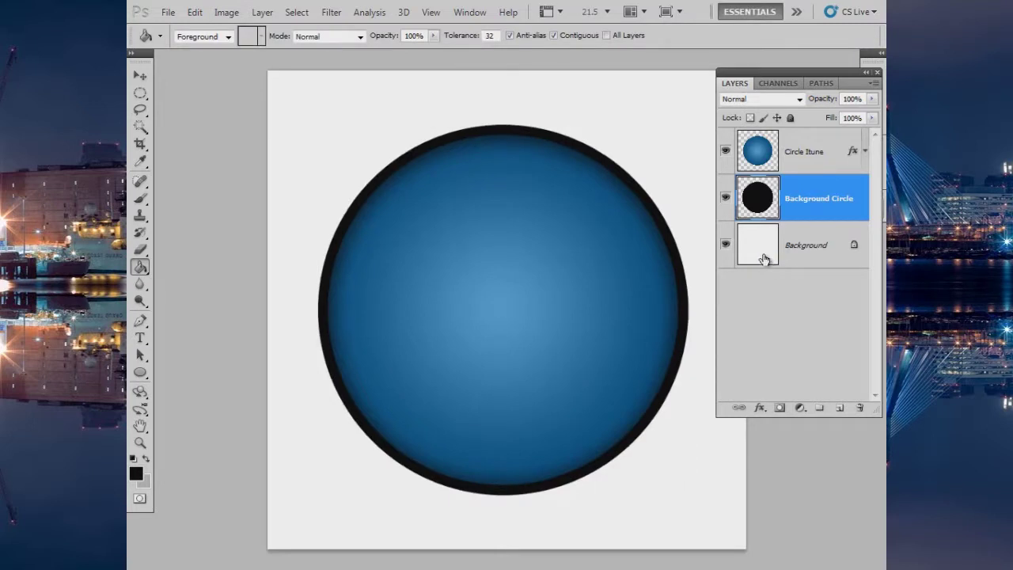
mouse_move(434, 181)
left_mouse_down()
mouse_move(483, 229)
mouse_move(416, 176)
left_mouse_up()
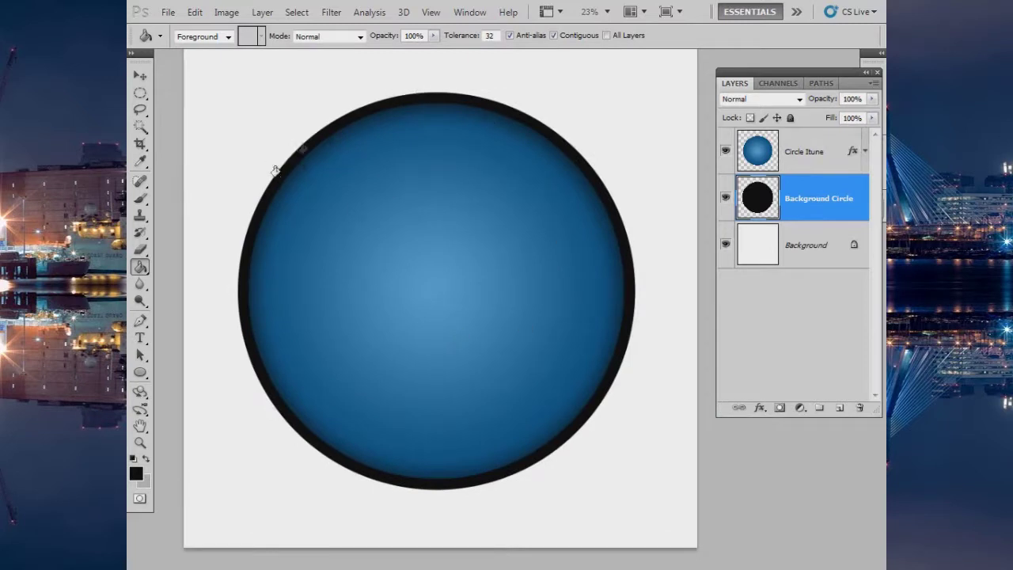
Open Blending Options for the Background Circle layer
right_click(862, 199)
left_click(771, 203)
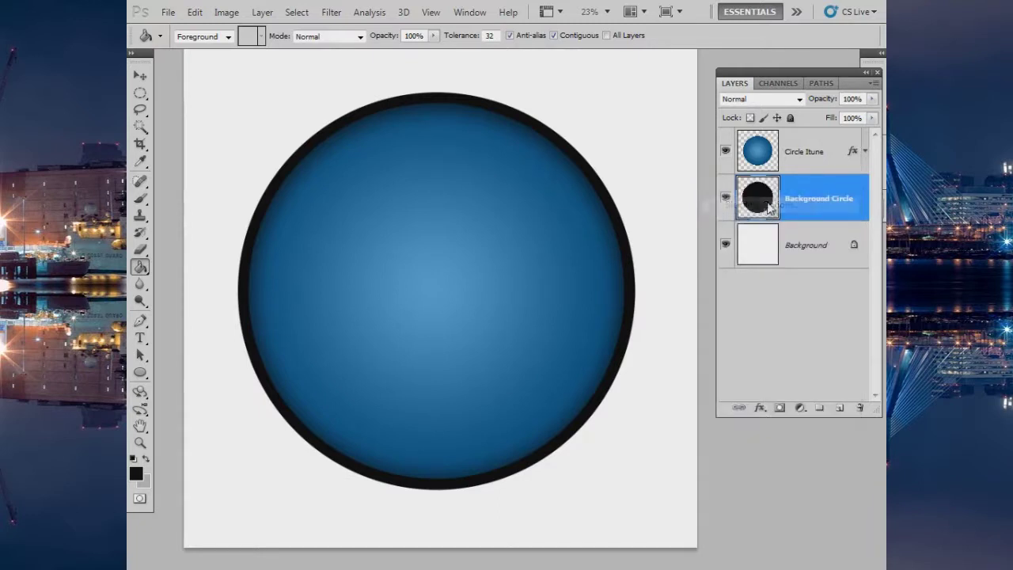
mouse_move(503, 176)
left_mouse_down()
mouse_move(676, 109)
mouse_move(668, 97)
left_mouse_up()
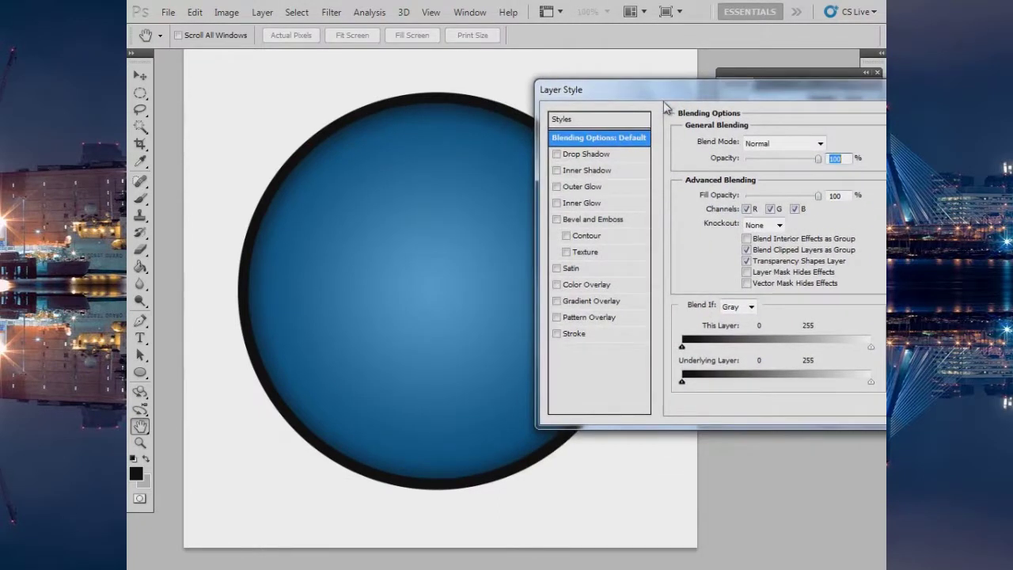
Apply a radial Gradient Overlay to Background Circle, then select the Background layer
left_click(595, 305)
left_click_drag(673, 90, 555, 109)
left_click(651, 211)
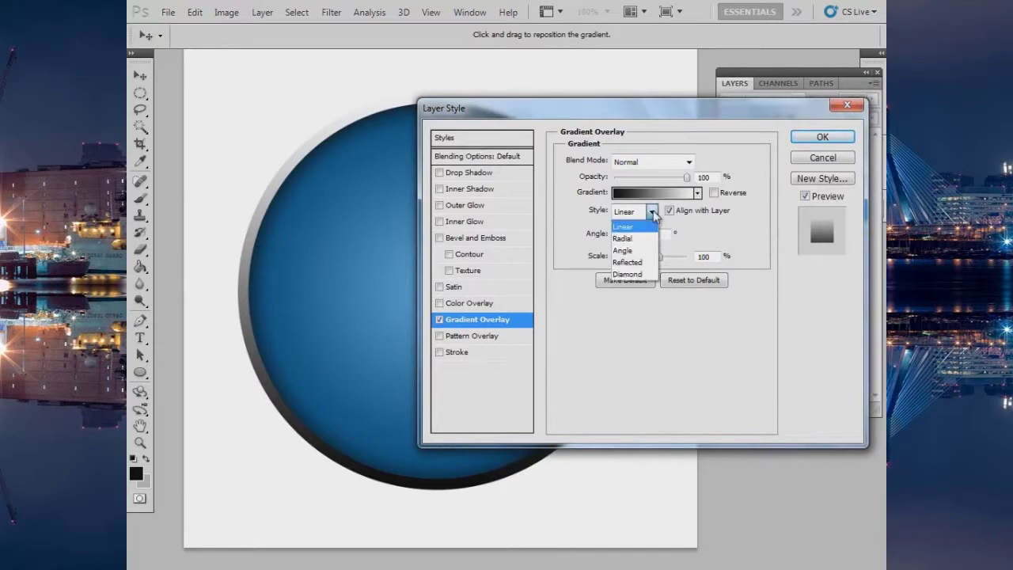
left_click(639, 240)
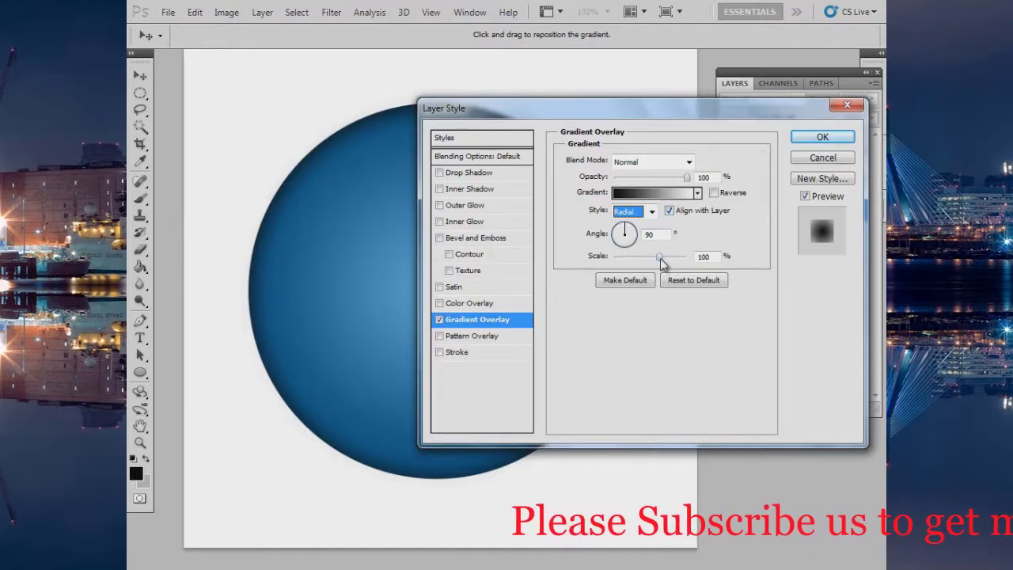
left_click(825, 136)
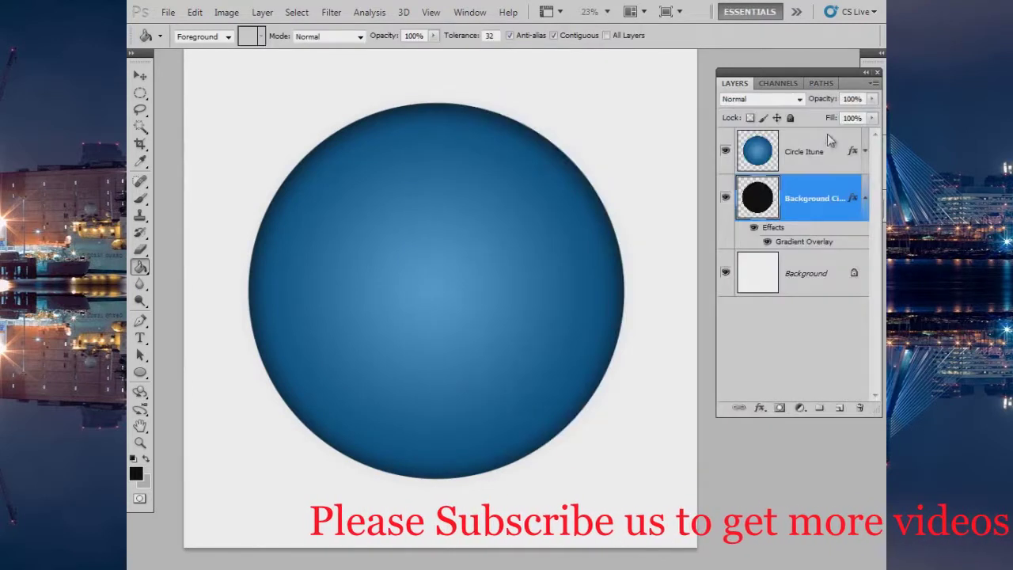
left_click(761, 276)
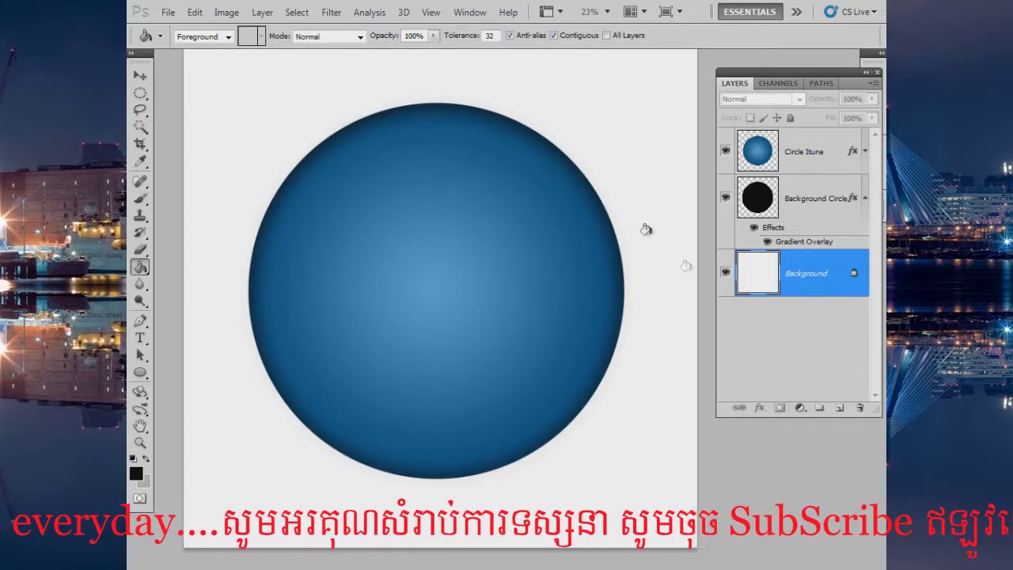
Fill the Background with black and hide the blue Circle Itune layer
key("alt+BackSpace")
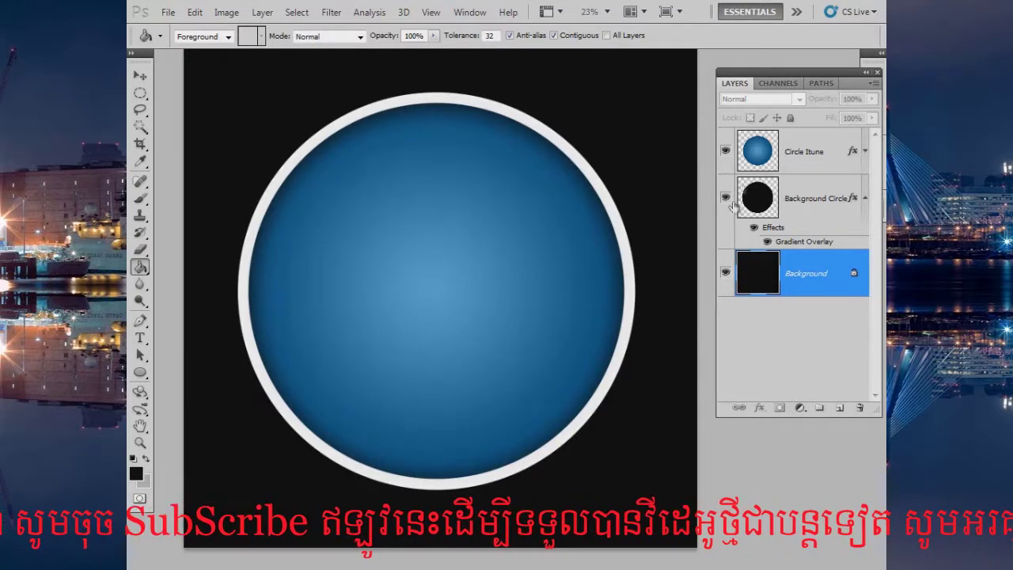
left_click(725, 150)
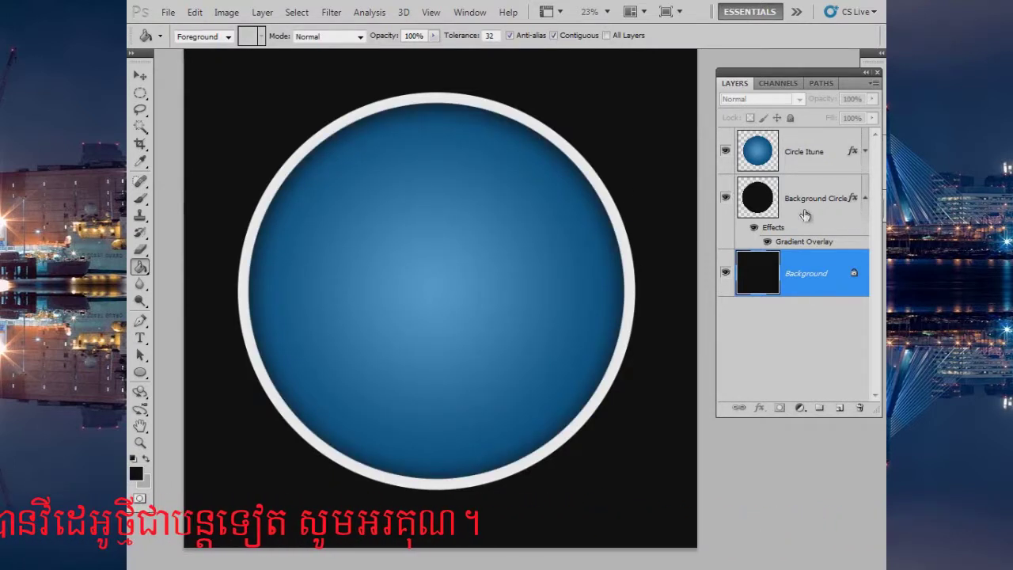
left_click(725, 152)
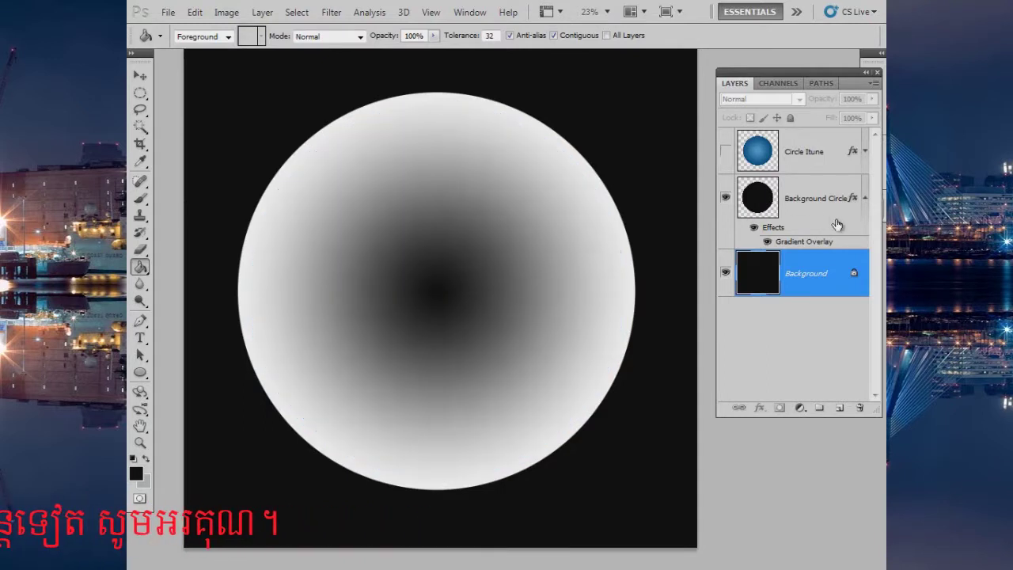
Review Background Circle's Gradient Overlay settings, close Layer Style, and zoom out
double_click(775, 229)
mouse_move(504, 104)
left_mouse_down()
mouse_move(776, 85)
mouse_move(676, 71)
left_mouse_up()
left_click(586, 273)
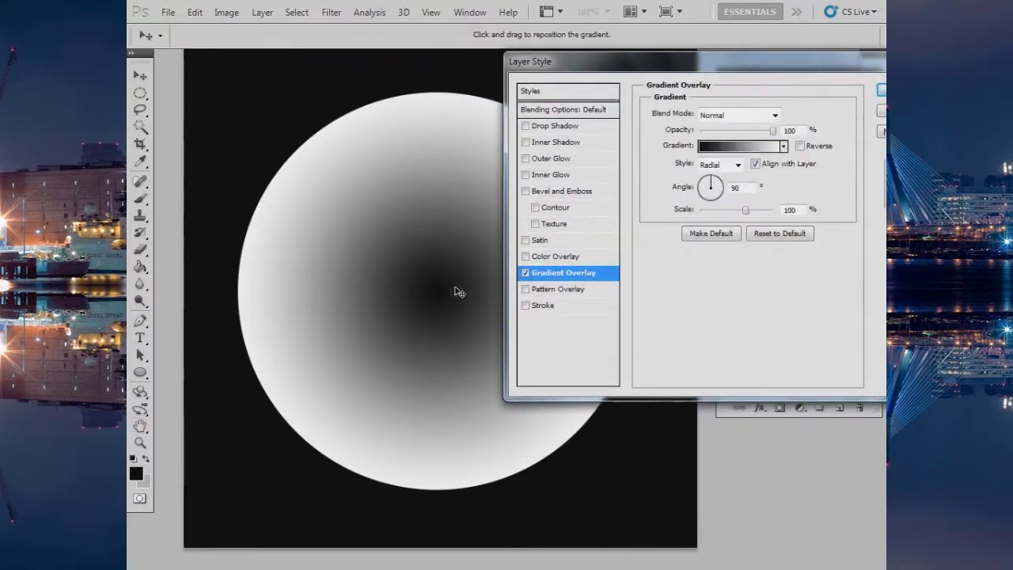
key("Return")
mouse_move(485, 293)
left_mouse_down()
mouse_move(380, 248)
mouse_move(393, 269)
left_mouse_up()
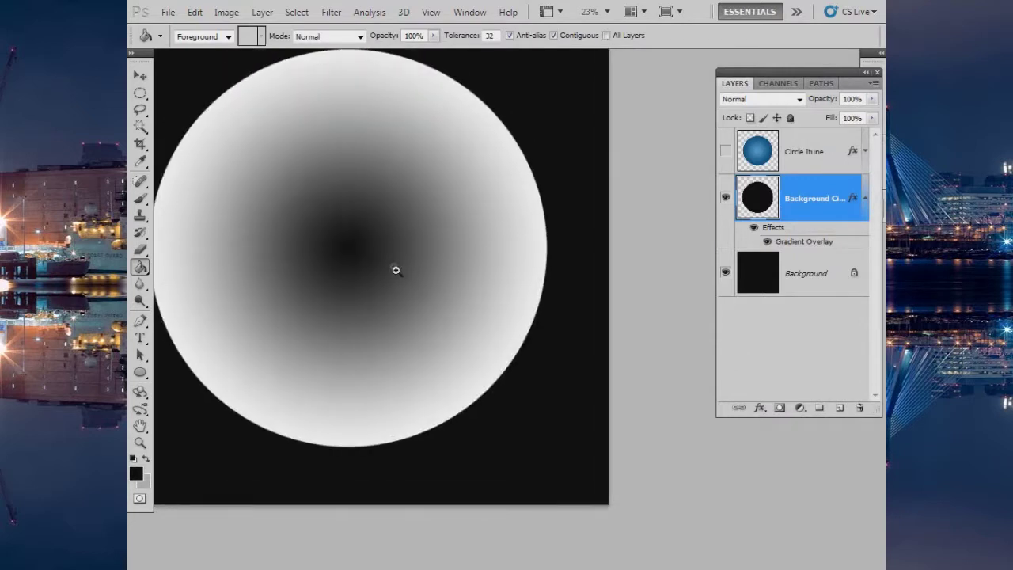
scroll(396, 270, "down", 1)
scroll(398, 262, "down", 1)
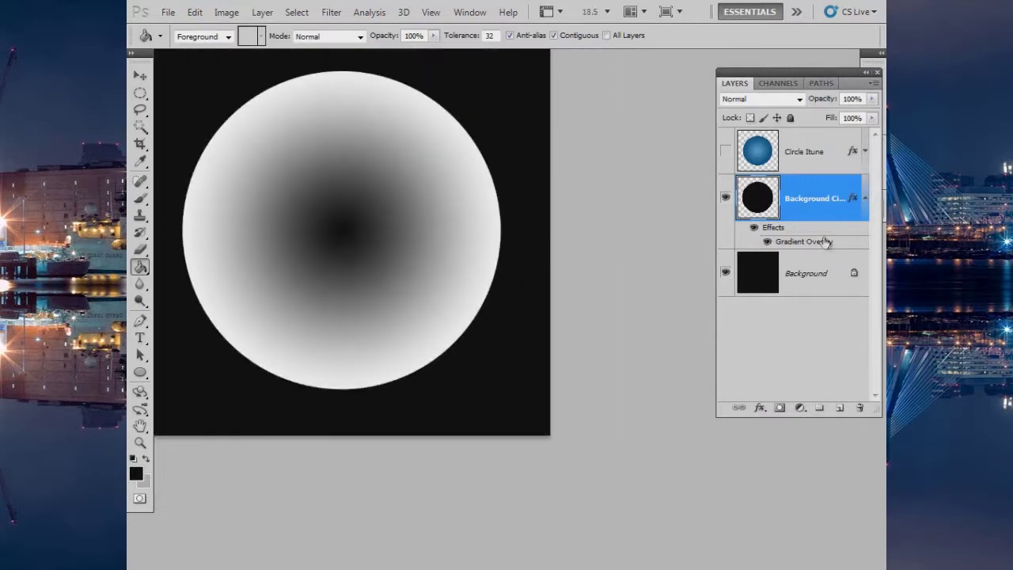
Raise Background Circle's Gradient Overlay scale to 150%
double_click(819, 209)
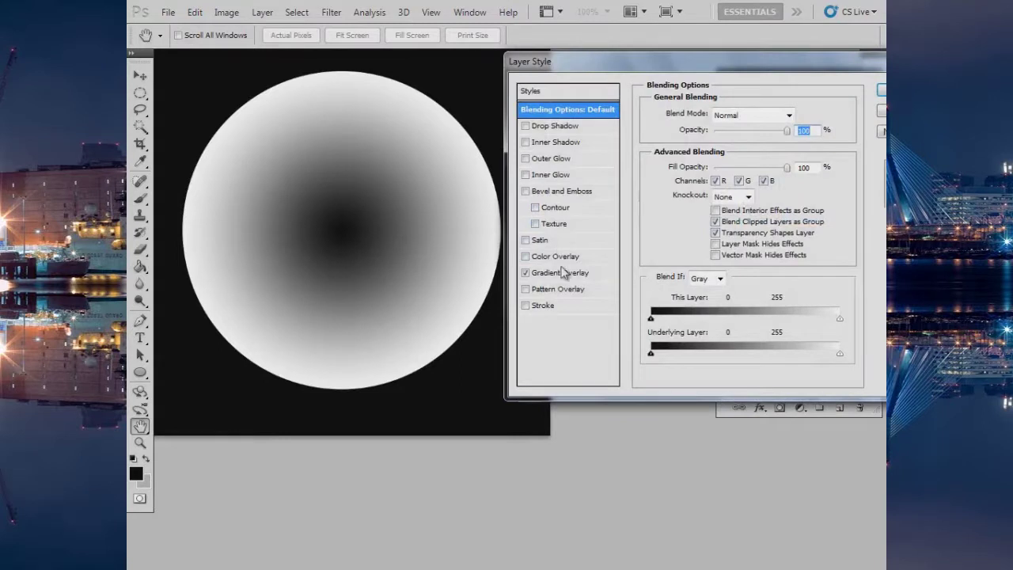
left_click(562, 272)
left_click_drag(679, 63, 650, 102)
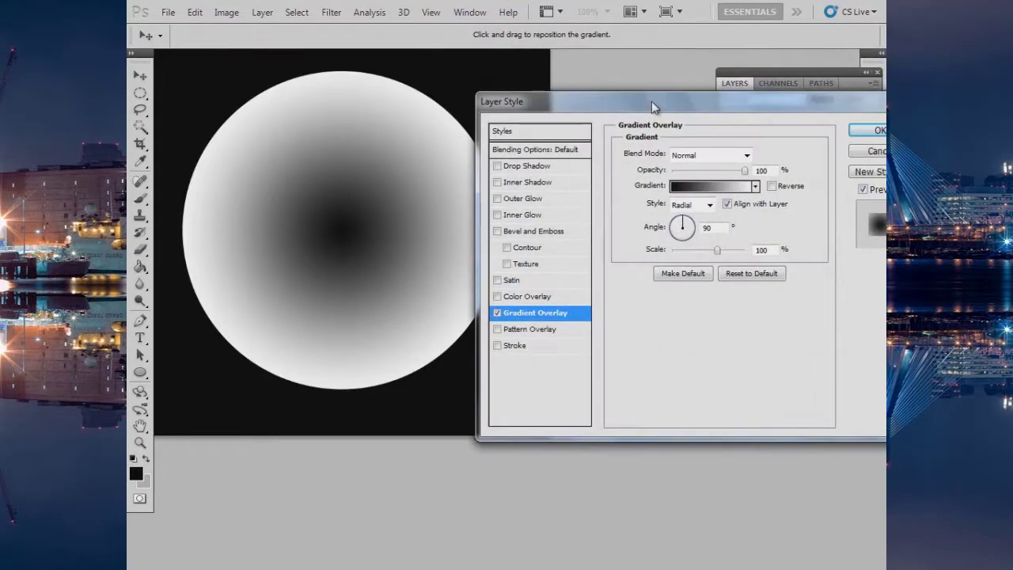
mouse_move(723, 254)
left_mouse_down()
mouse_move(747, 255)
mouse_move(679, 254)
mouse_move(753, 259)
left_mouse_up()
mouse_move(744, 176)
left_mouse_down()
mouse_move(681, 176)
mouse_move(752, 187)
left_mouse_up()
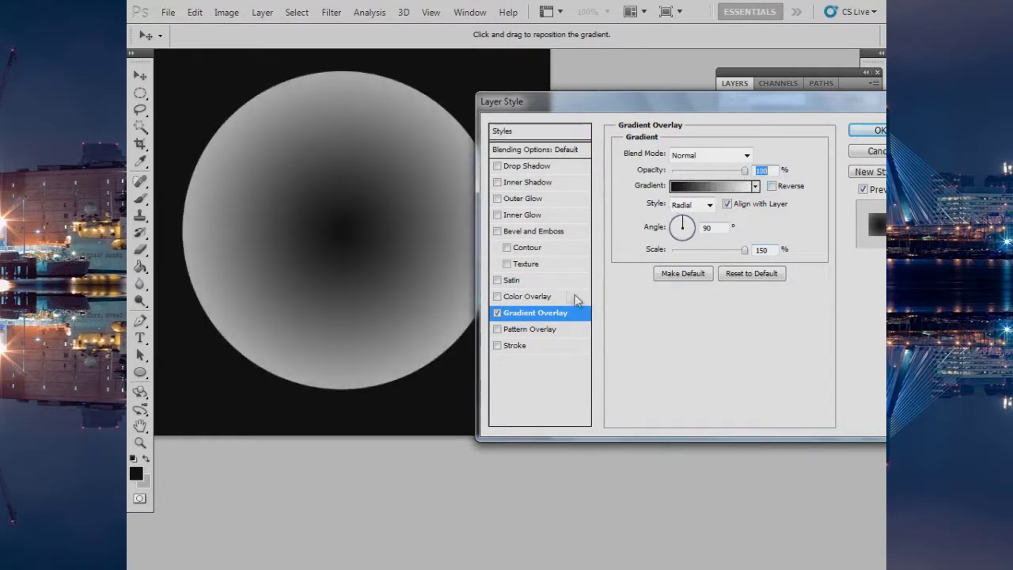
Add a Normal Satin with angle 90, distance 19, size 49, and linear contour, and enable Bevel and Emboss
left_click(510, 283)
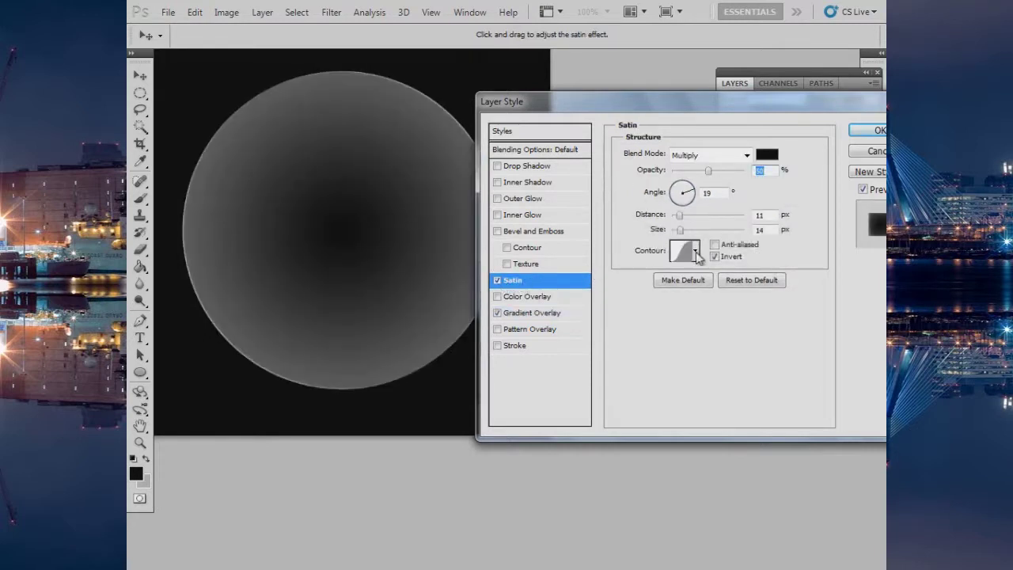
left_click_drag(680, 230, 701, 229)
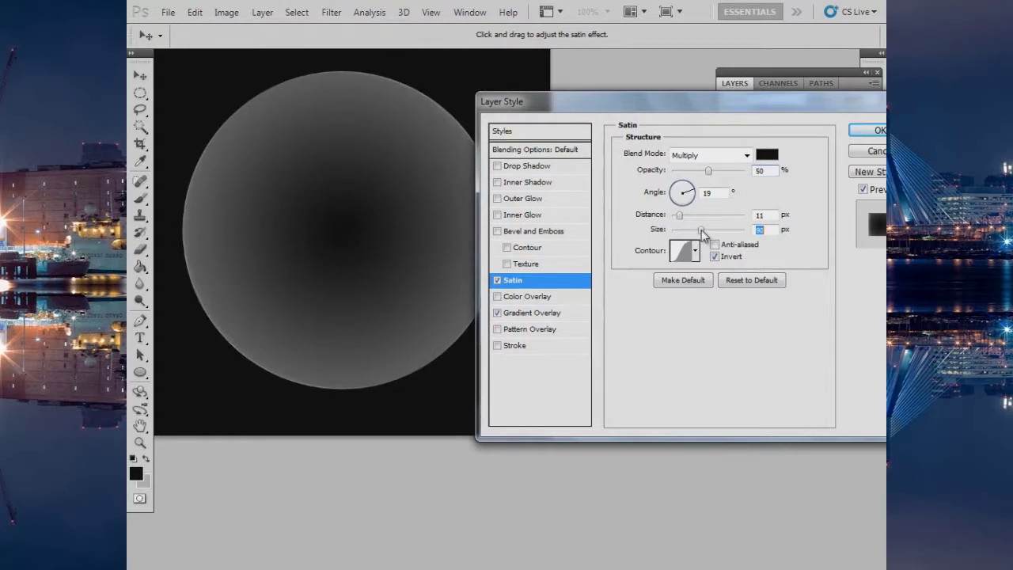
left_click_drag(678, 221, 686, 221)
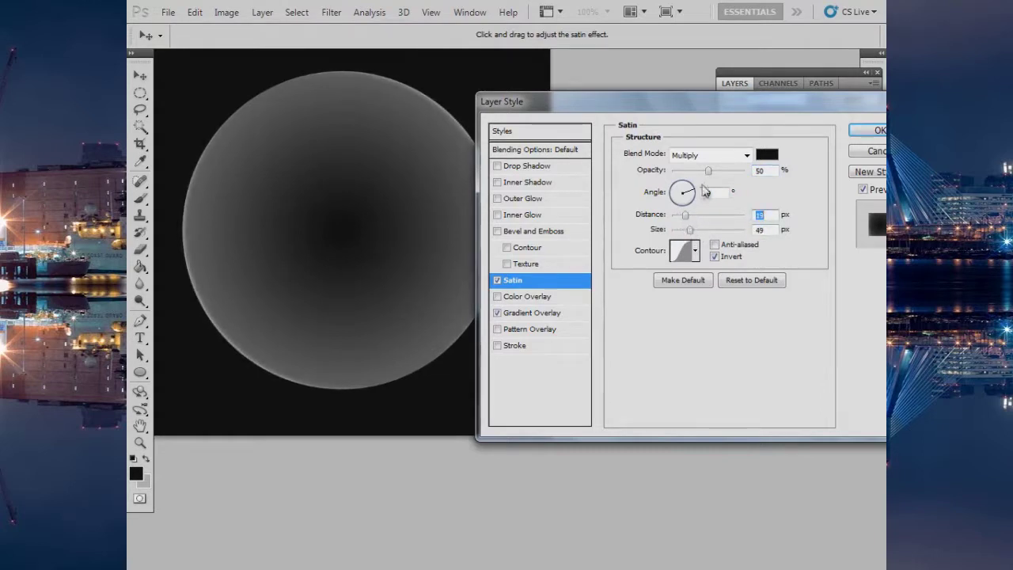
double_click(707, 192)
type("0")
mouse_move(706, 172)
left_mouse_down()
mouse_move(726, 172)
mouse_move(718, 173)
left_mouse_up()
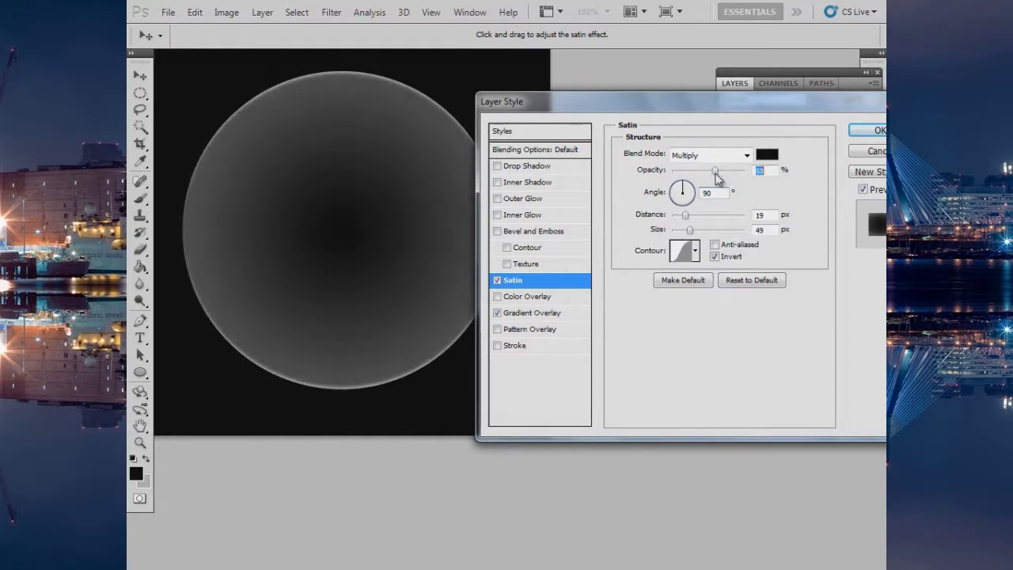
left_click(746, 155)
left_click(736, 163)
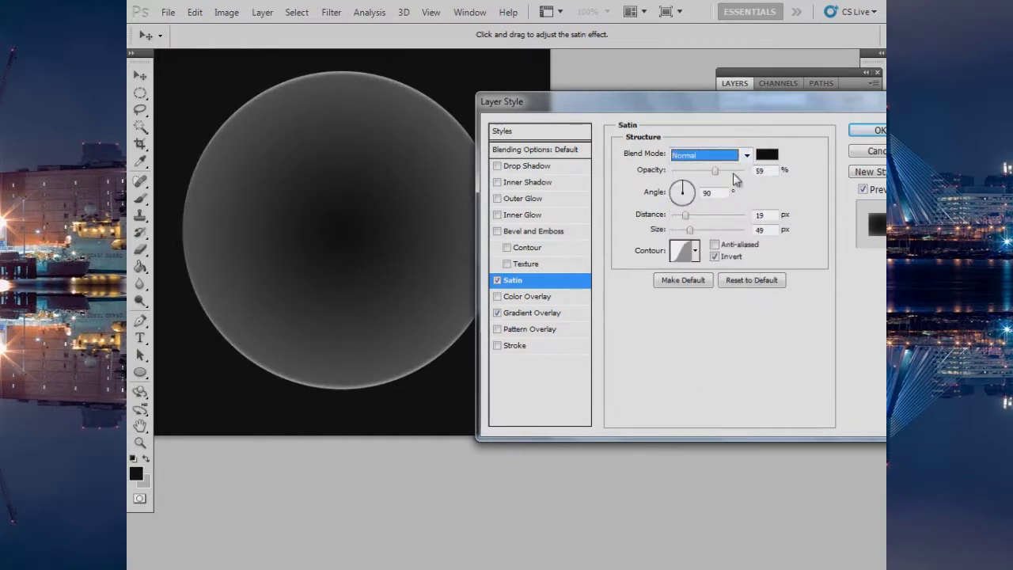
left_click(695, 252)
left_click(611, 283)
left_click(831, 340)
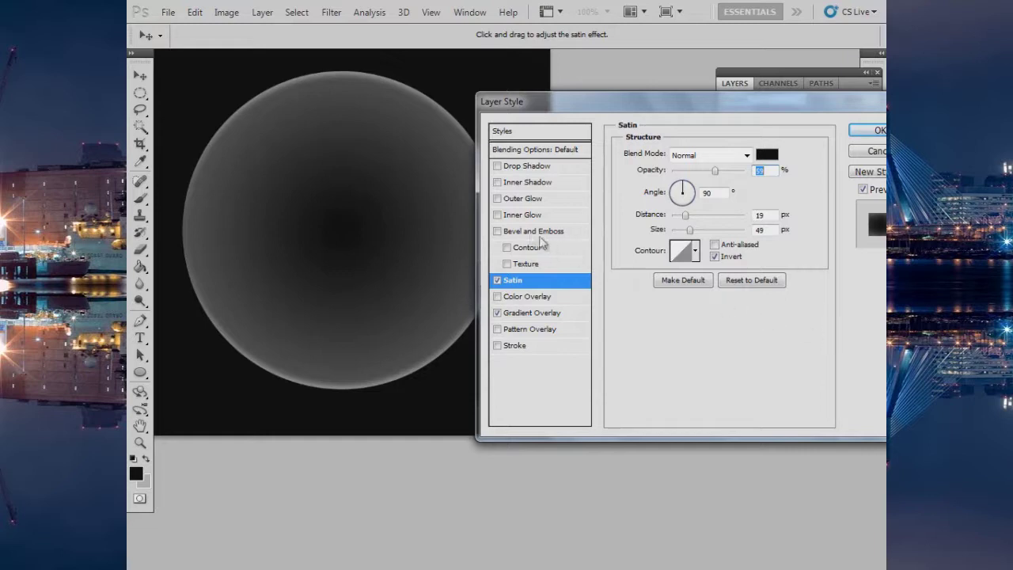
left_click(509, 232)
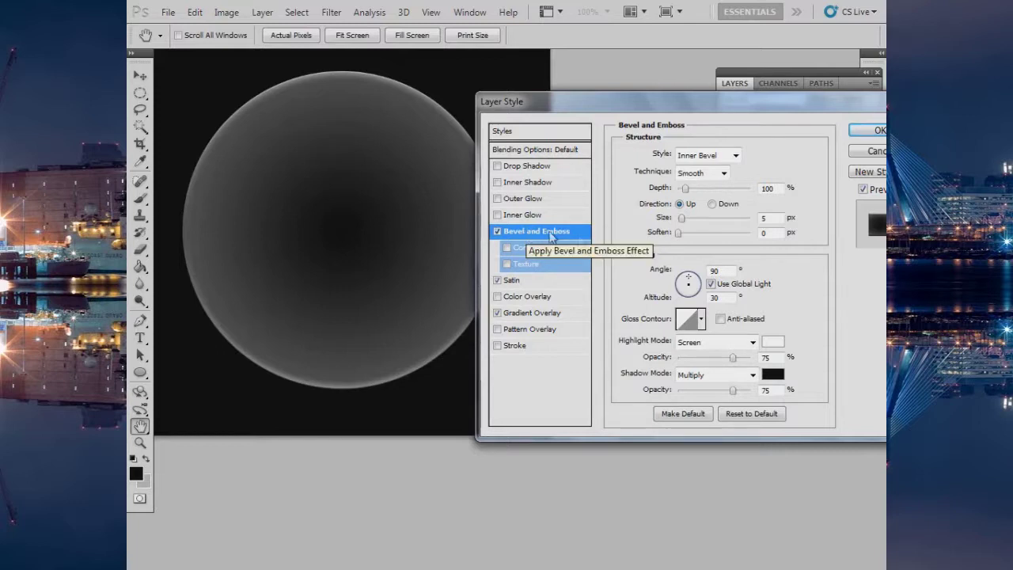
Set the bevel to a Down Emboss with 43 px size and 205% depth
left_click(733, 156)
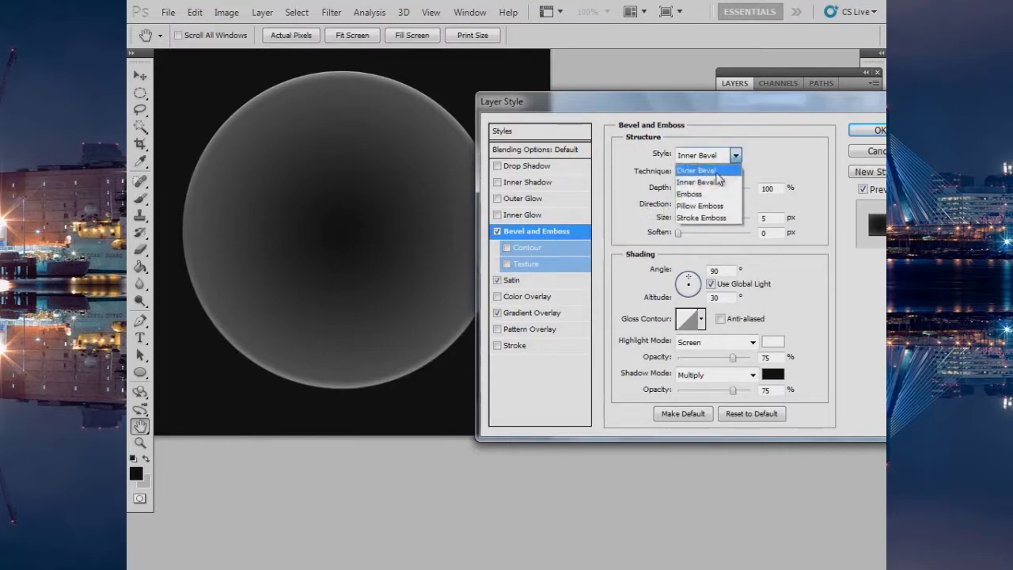
left_click(702, 194)
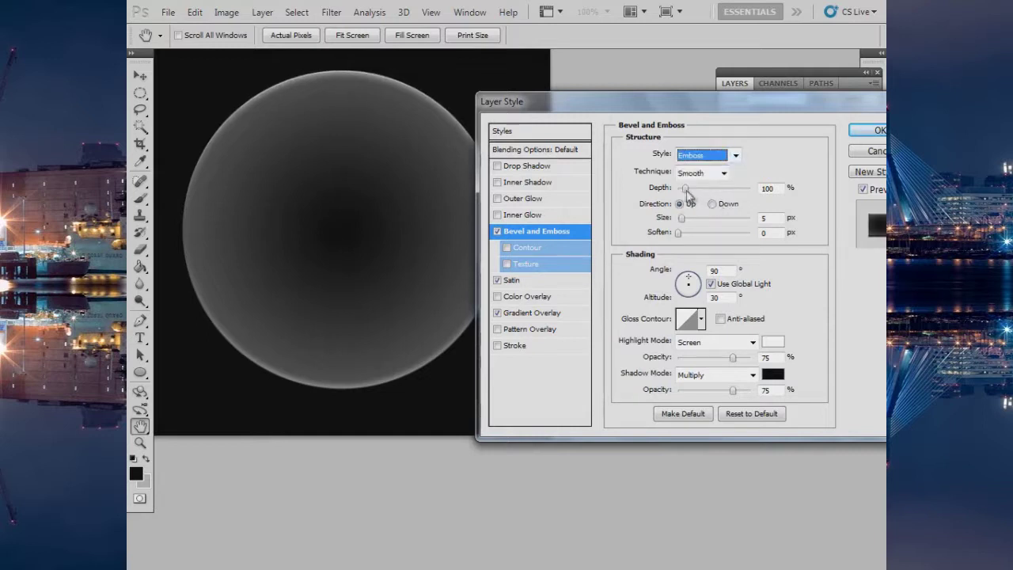
left_click_drag(686, 189, 697, 187)
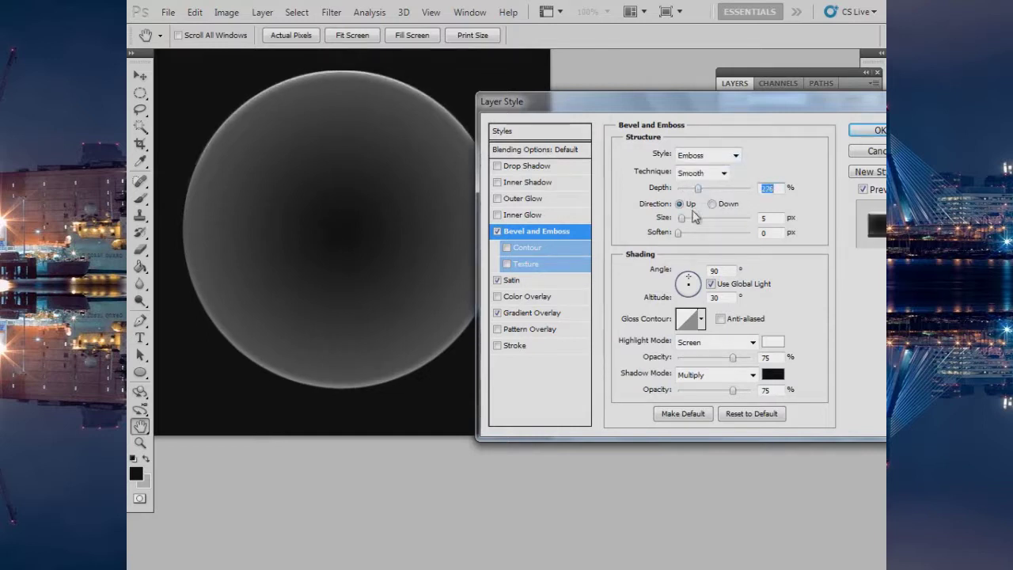
left_click(715, 205)
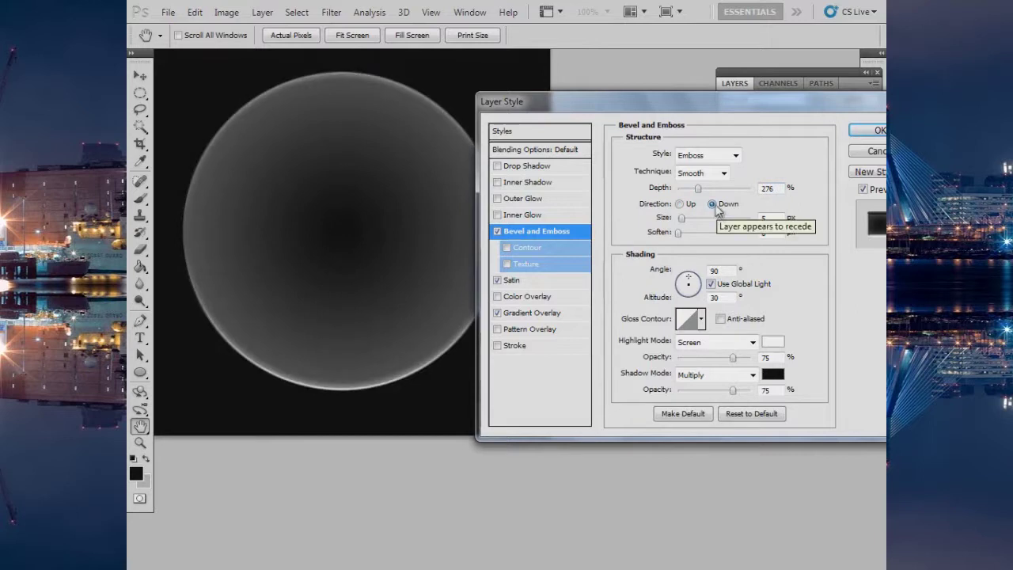
left_click_drag(681, 217, 692, 225)
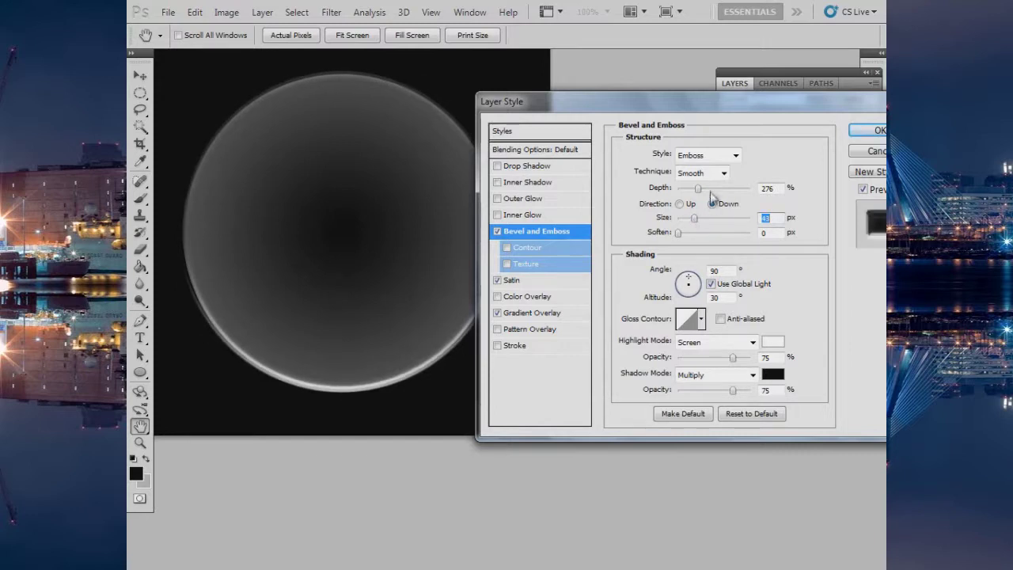
left_click_drag(698, 191, 692, 191)
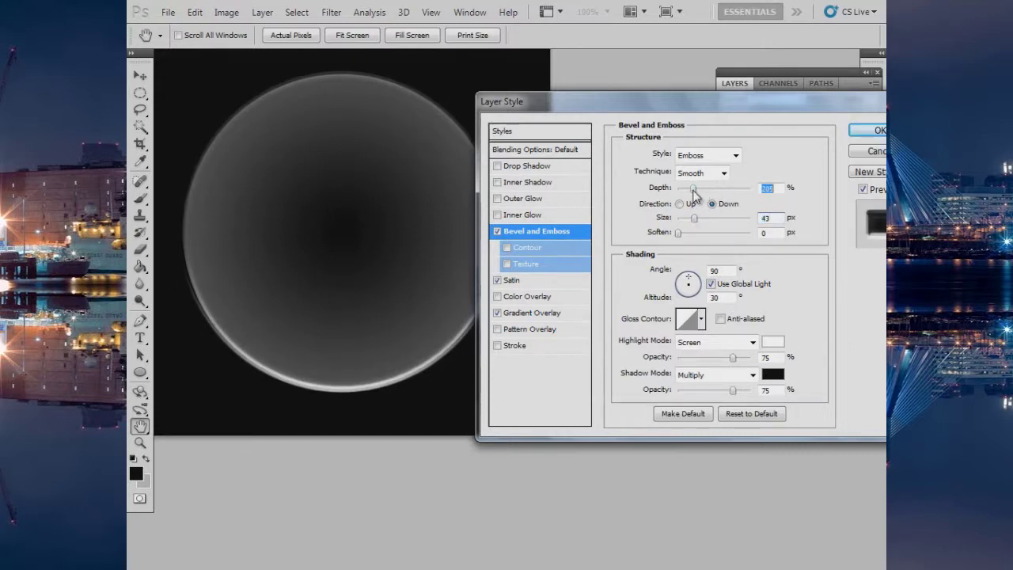
Apply the layer style, show Circle Itune again, and collapse the effects list
left_click(874, 130)
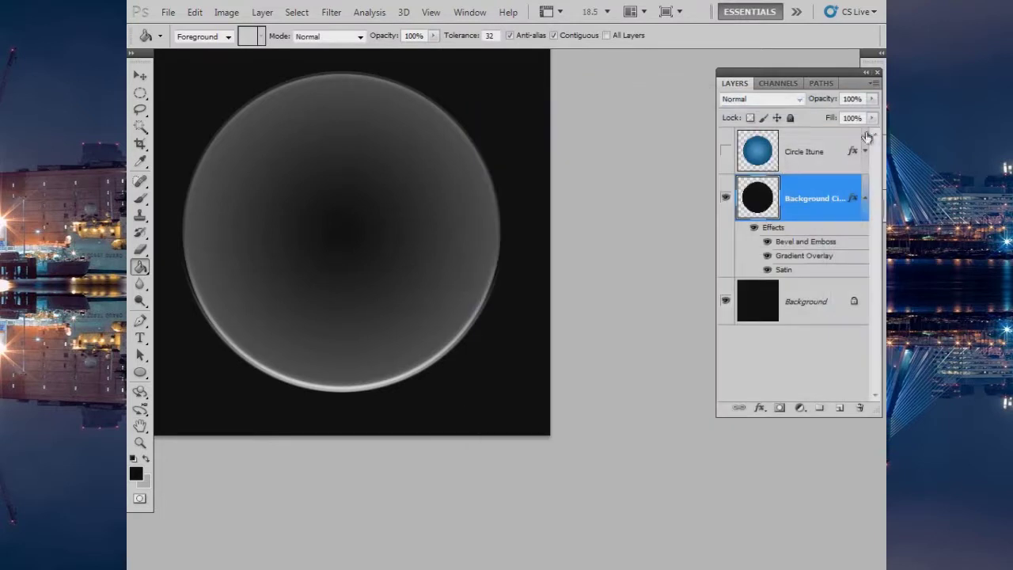
left_click(728, 155)
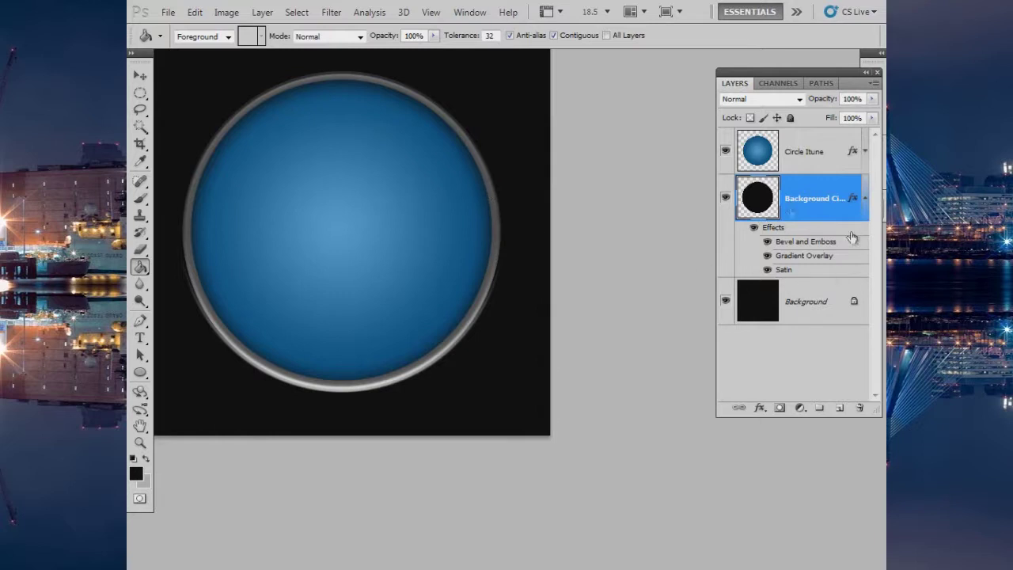
left_click(865, 214)
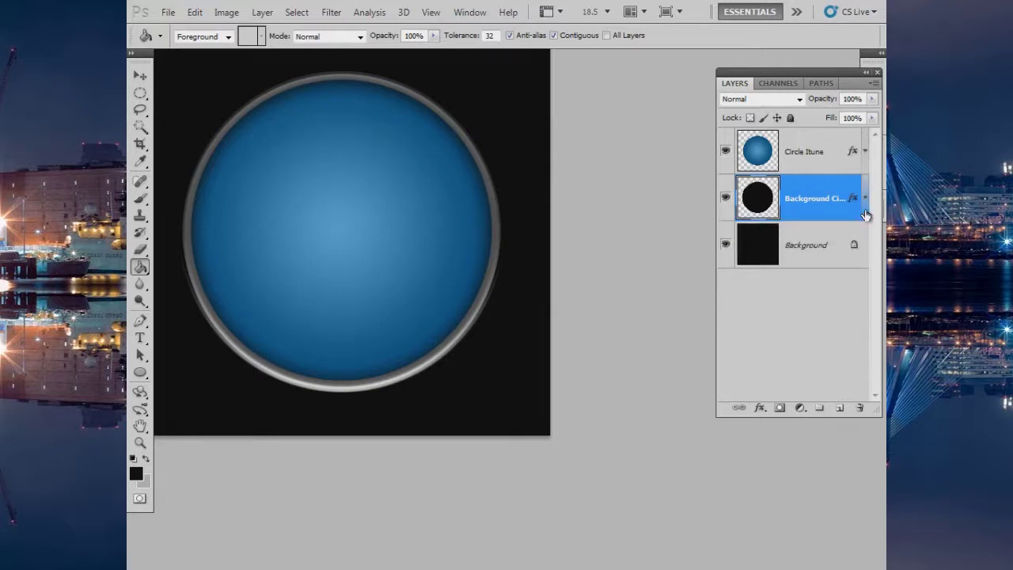
Draw an elliptical path over the blue circle's upper half with the Ellipse Tool in Paths mode
mouse_move(334, 179)
left_mouse_down()
mouse_move(367, 184)
mouse_move(392, 224)
left_mouse_up()
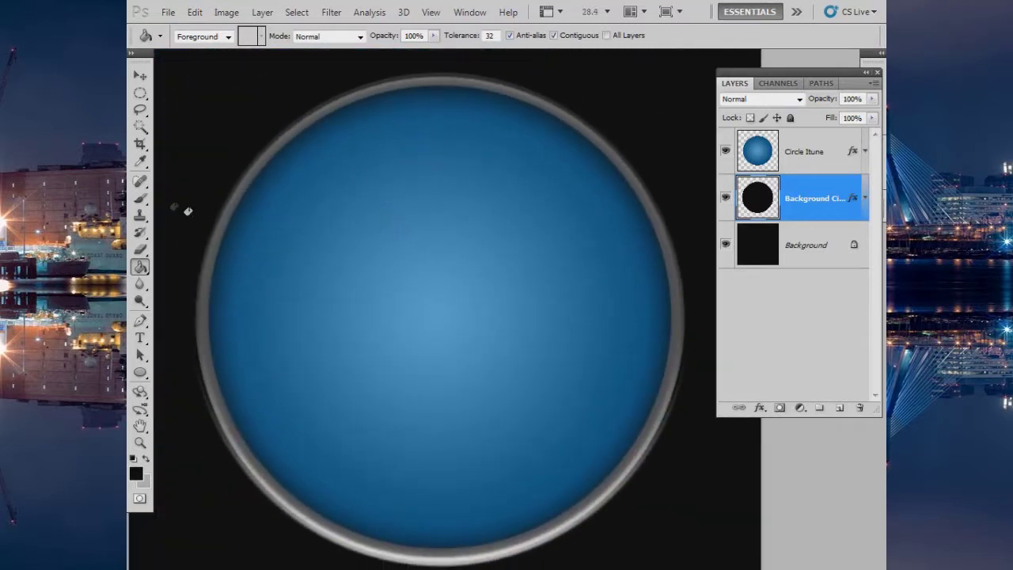
left_click(140, 372)
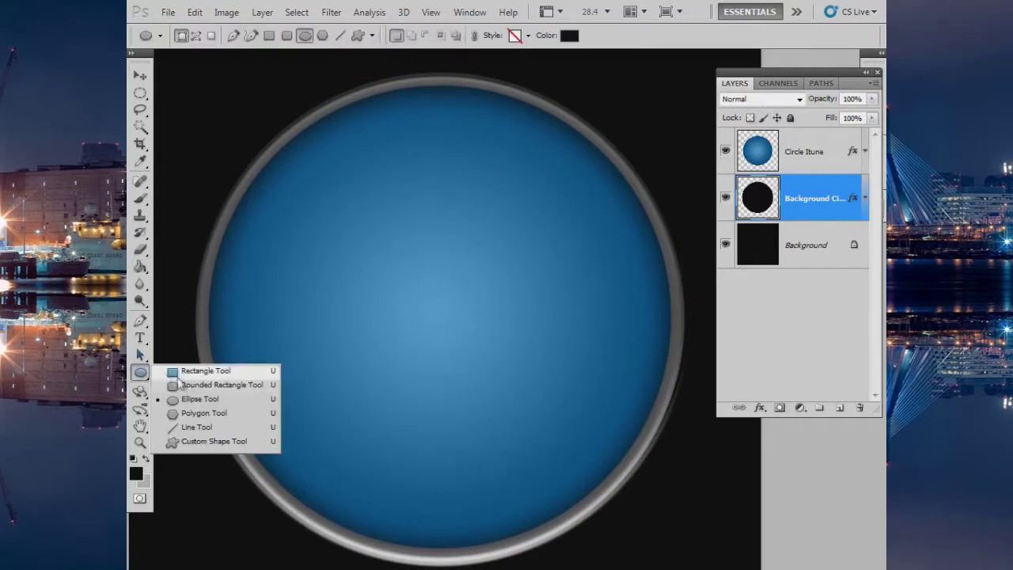
left_click(236, 400)
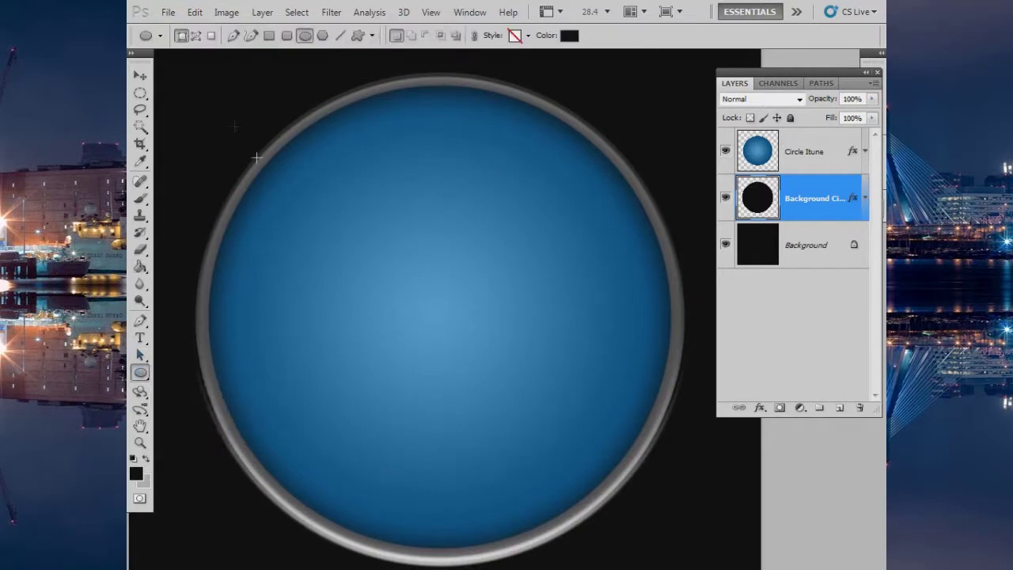
left_click(195, 36)
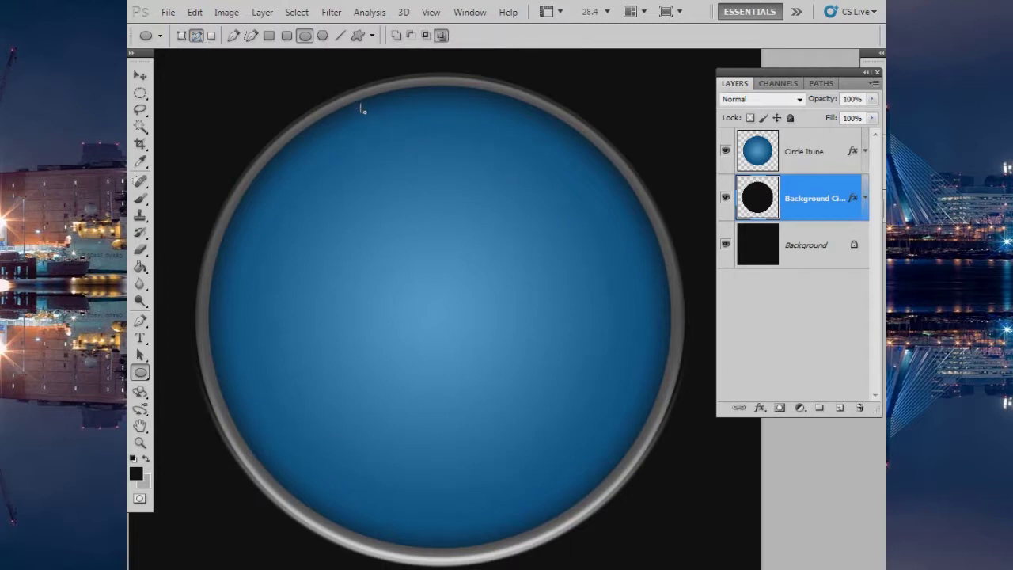
left_click_drag(328, 115, 428, 197)
mouse_move(513, 227)
left_mouse_down()
mouse_move(593, 264)
mouse_move(625, 310)
mouse_move(600, 311)
mouse_move(635, 335)
mouse_move(638, 351)
left_mouse_up()
Stretch the ellipse path to about 125% width and reposition it slightly
key("ctrl+t")
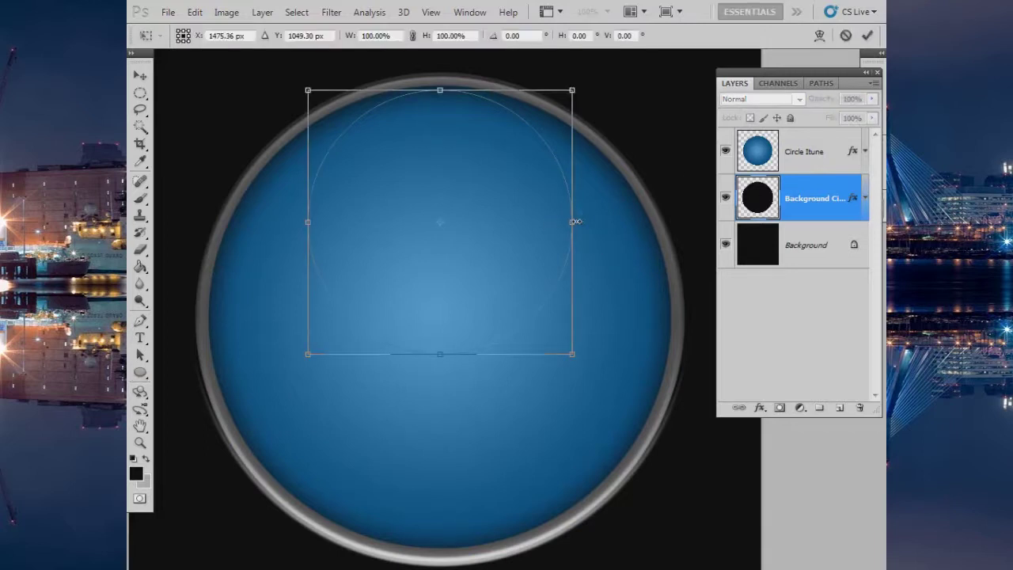
left_click_drag(575, 221, 605, 222)
left_click_drag(309, 223, 275, 224)
left_click_drag(395, 237, 393, 240)
left_click_drag(449, 222, 447, 215)
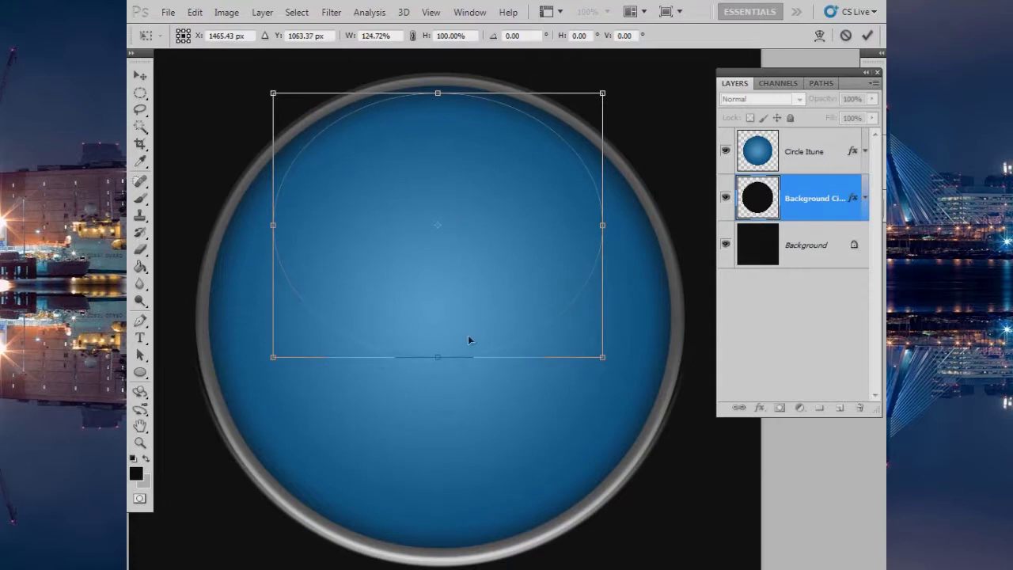
left_click_drag(440, 357, 438, 366)
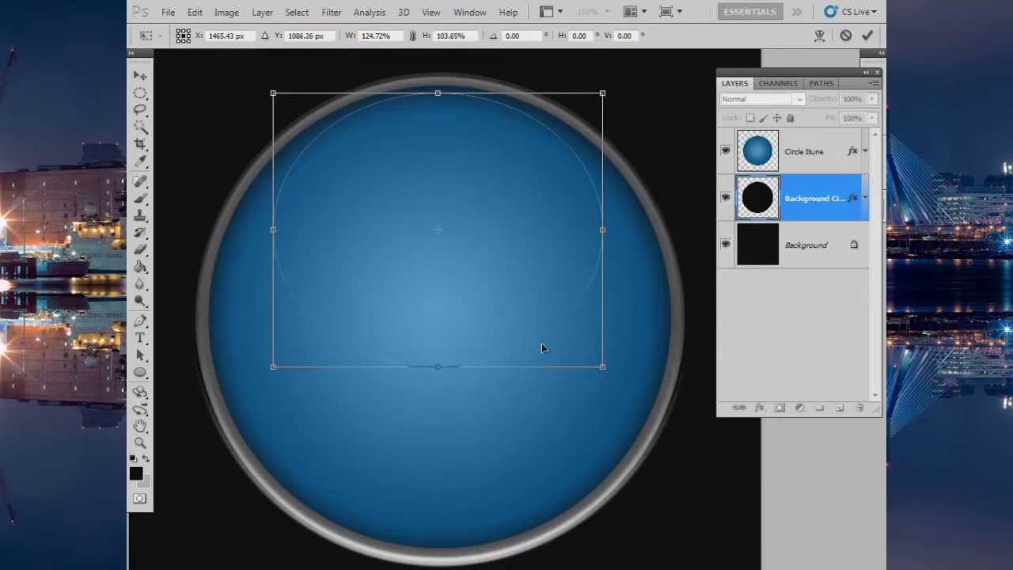
key("Return")
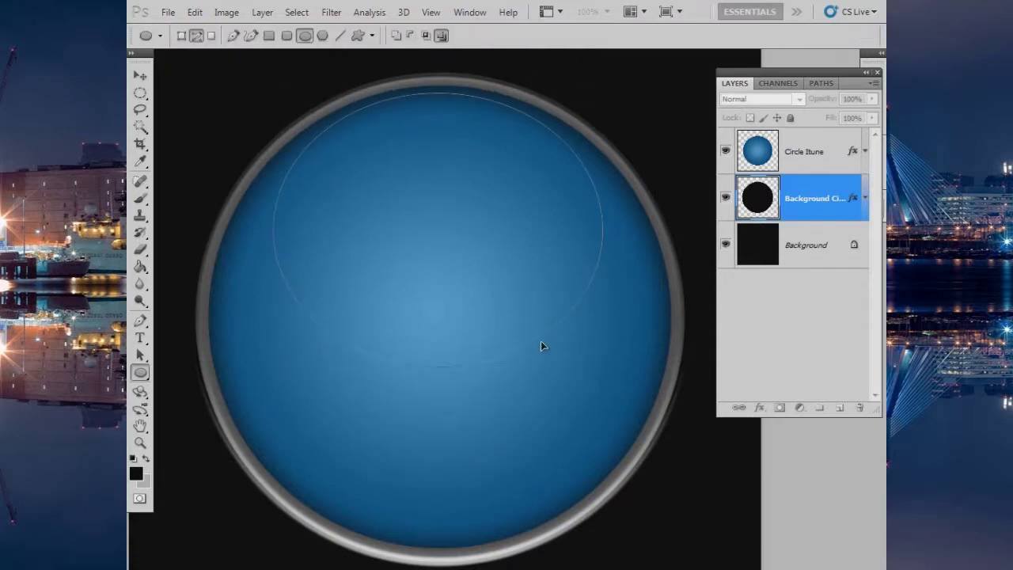
Add a new layer above Circle Itune named Reflect
left_click(823, 156)
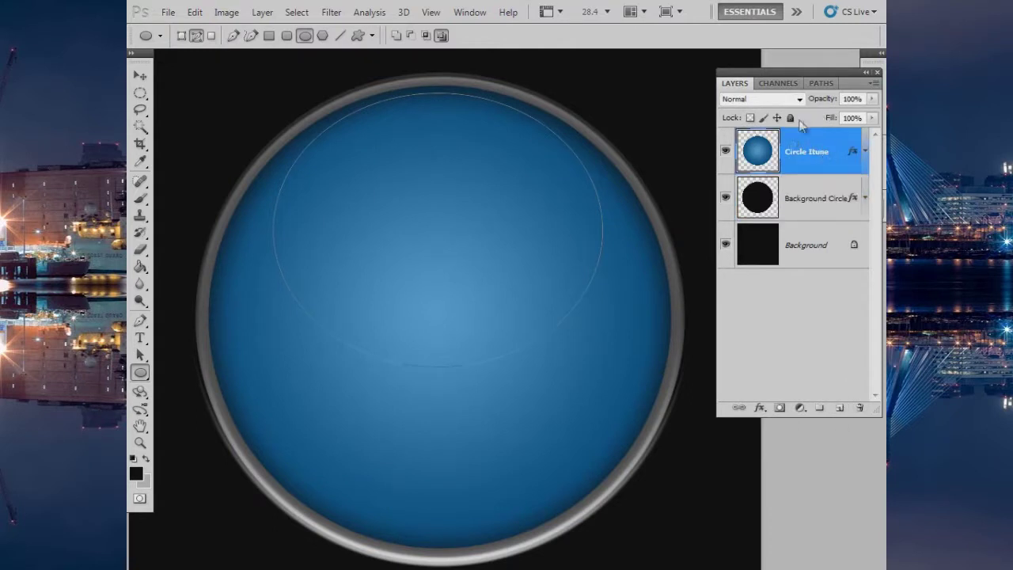
left_click(839, 409)
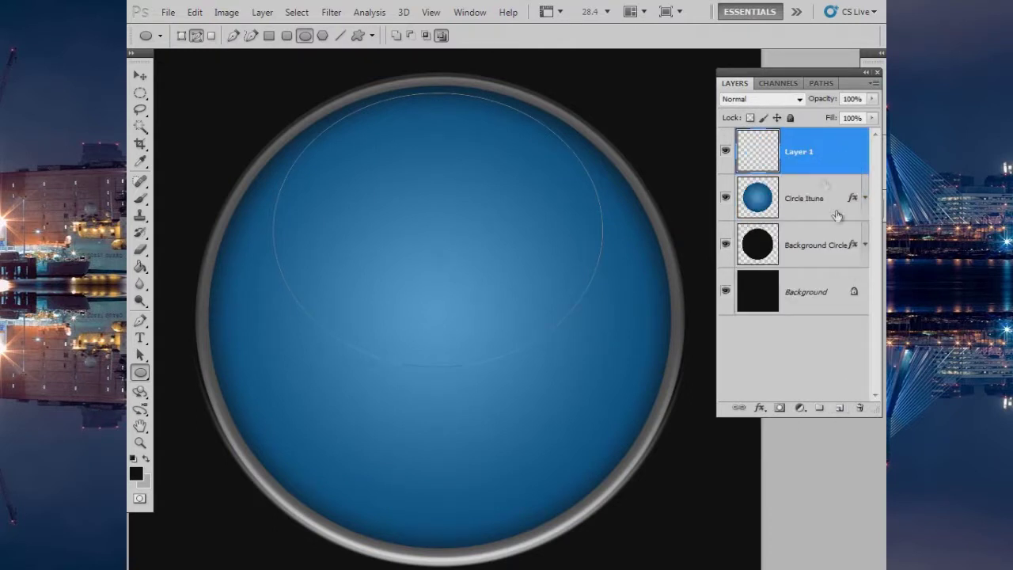
double_click(800, 154)
type("Reflect")
key("Return")
Load the ellipse as a selection and fill it top-down with the Cyan gradient preset
key("ctrl+Return")
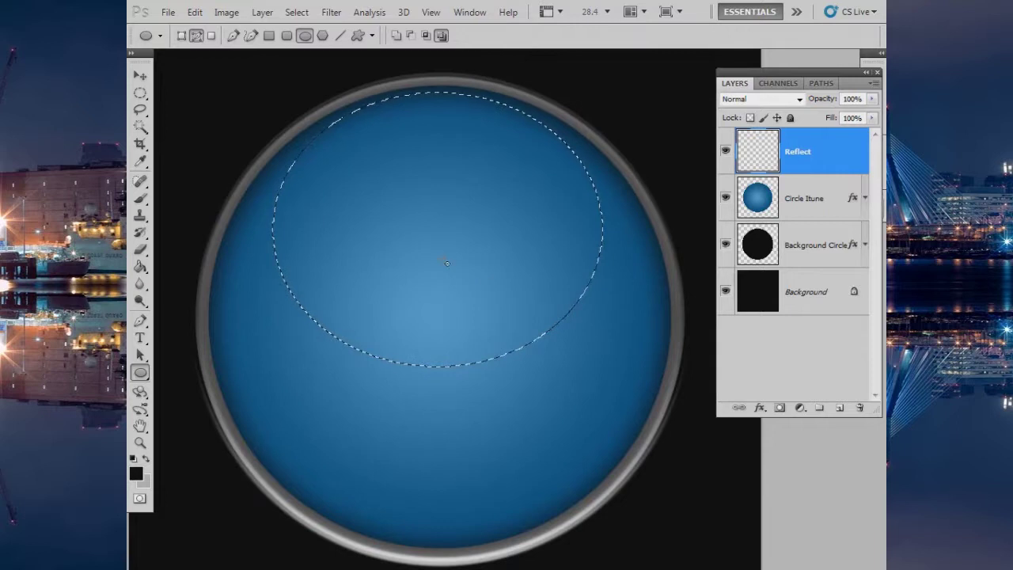
left_click_drag(140, 267, 216, 274)
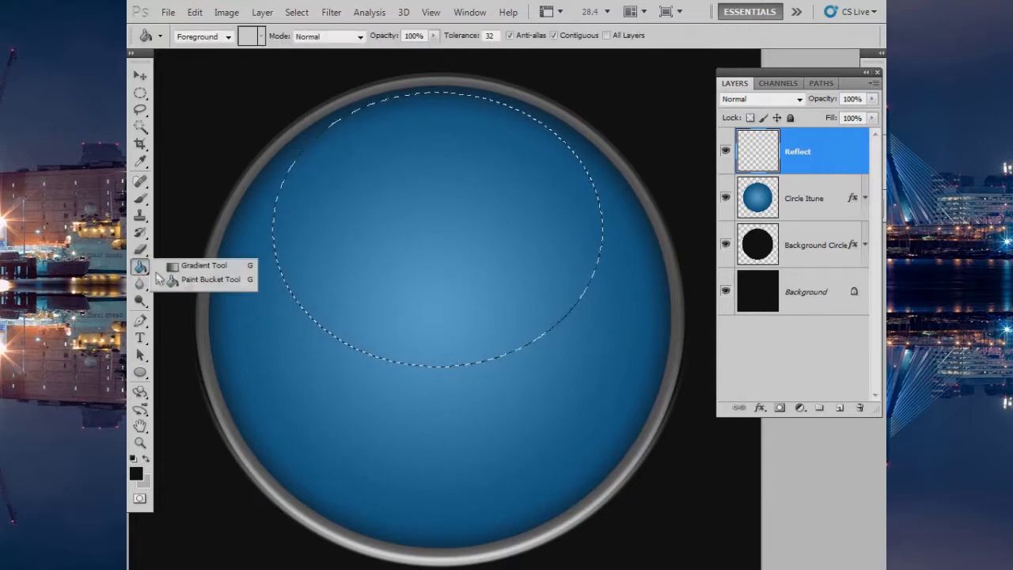
left_click(205, 266)
left_click(200, 39)
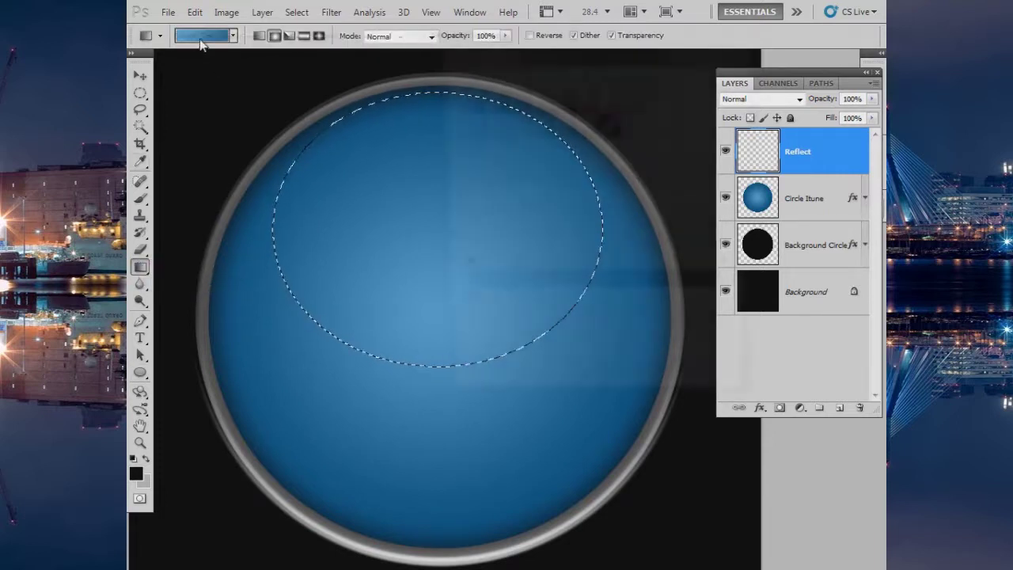
left_click(488, 104)
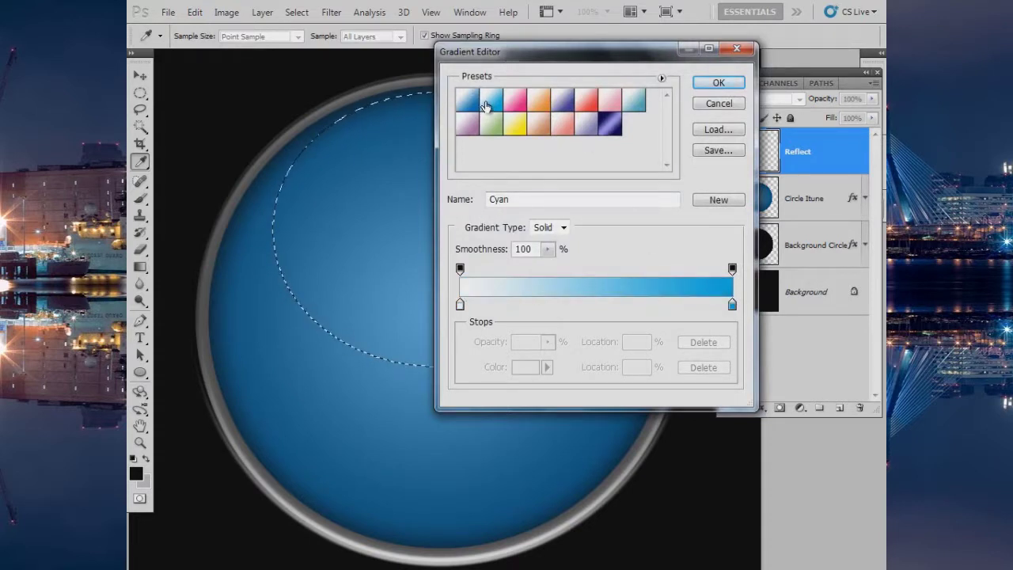
left_click(719, 83)
left_click_drag(427, 363, 439, 95)
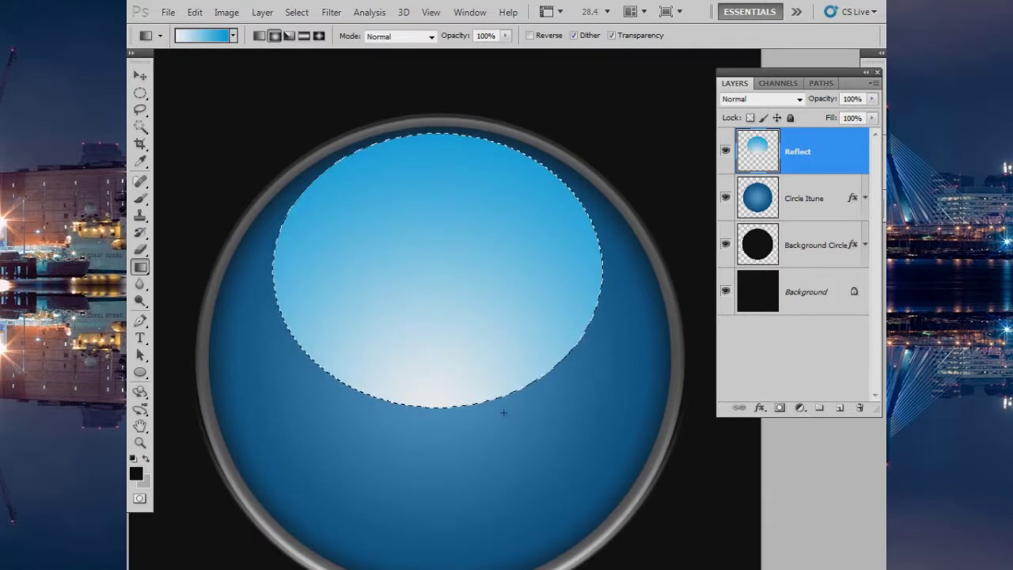
key("ctrl+z")
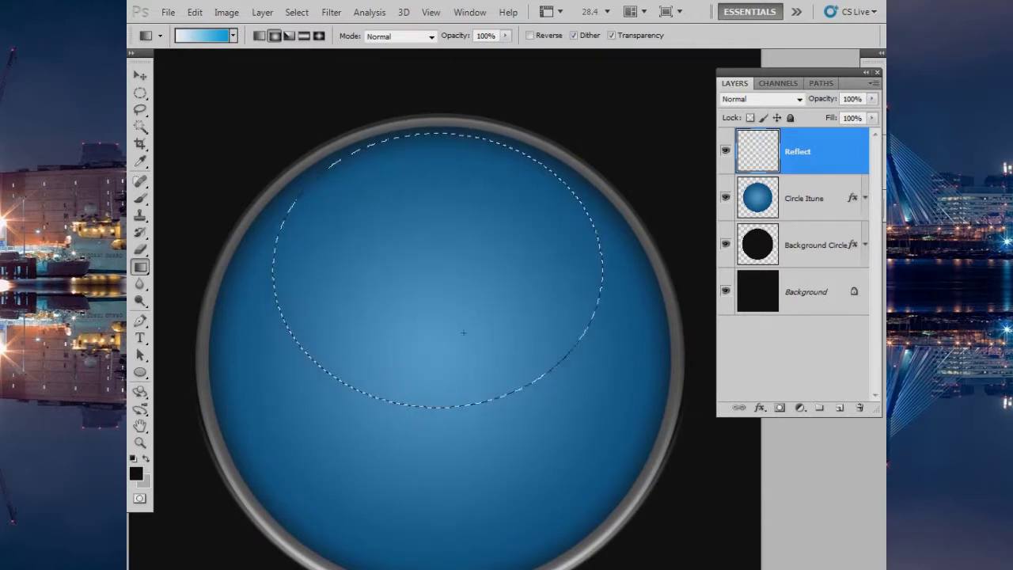
left_click_drag(428, 131, 429, 376)
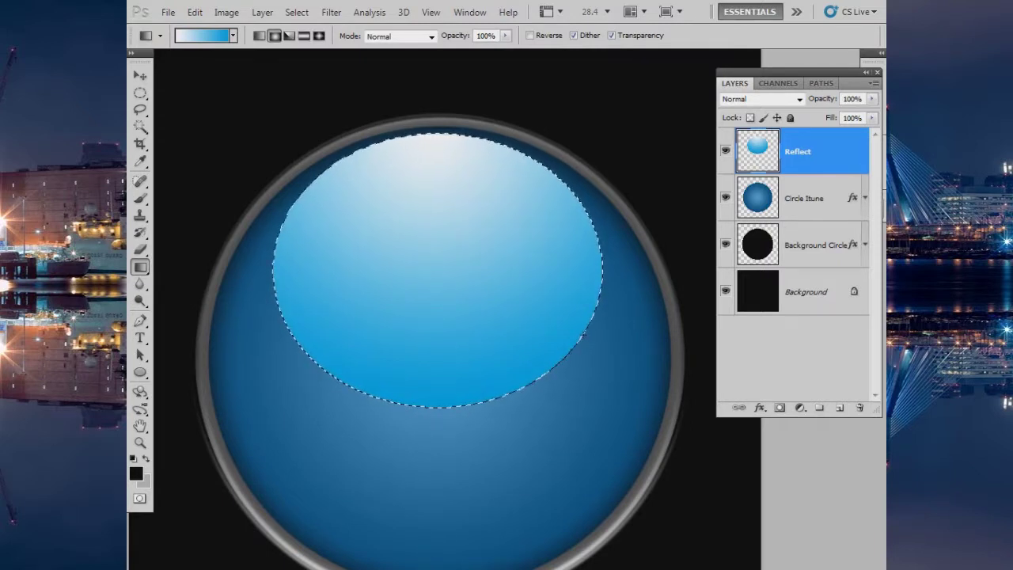
Deselect, scale the Reflect highlight to 103.94%, and nudge it centred atop the circle
key("ctrl+d")
mouse_move(505, 319)
left_mouse_down()
mouse_move(517, 309)
mouse_move(501, 270)
left_mouse_up()
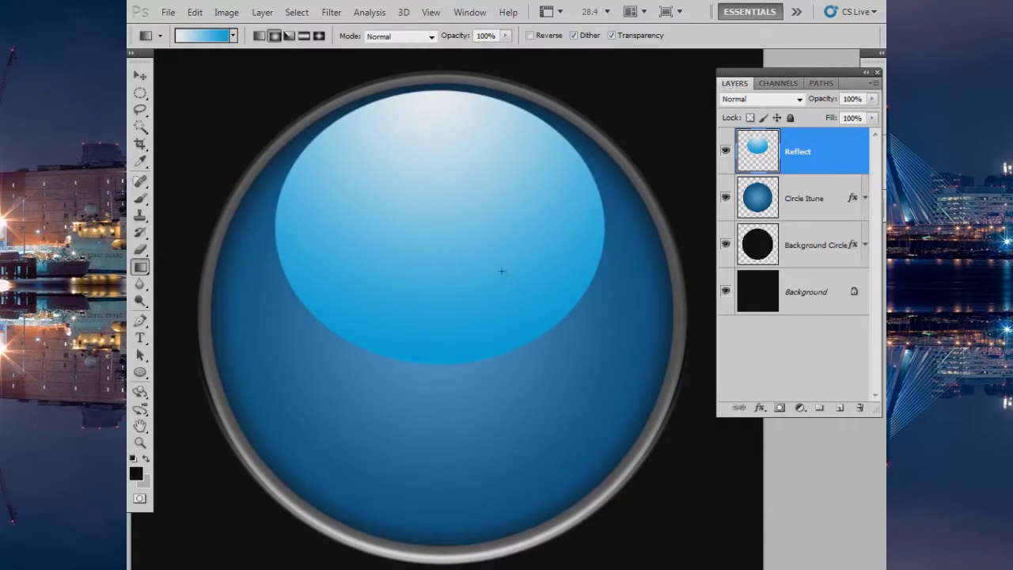
key("ctrl+t")
left_click_drag(605, 365, 607, 371)
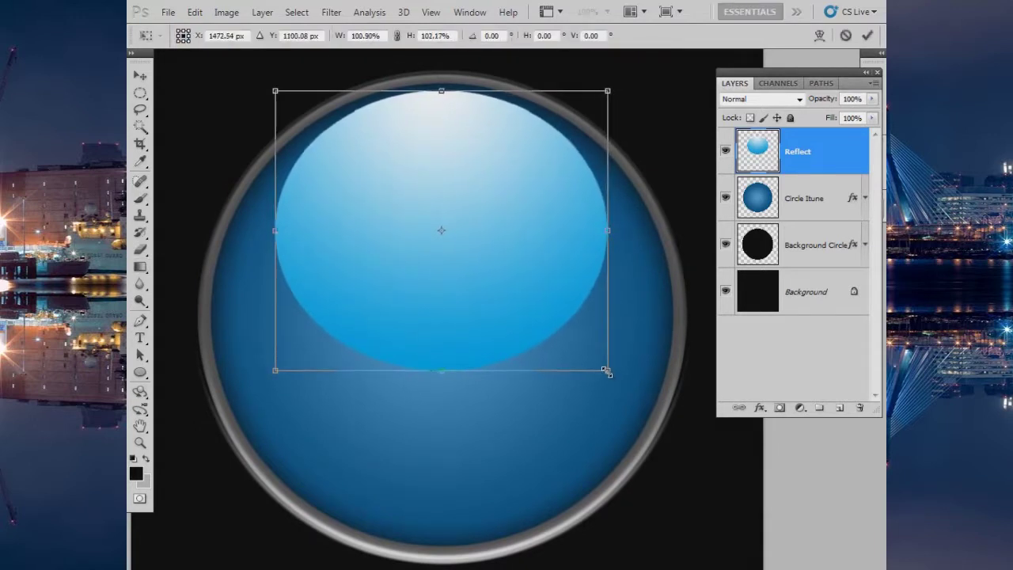
key("Escape")
key("ctrl+t")
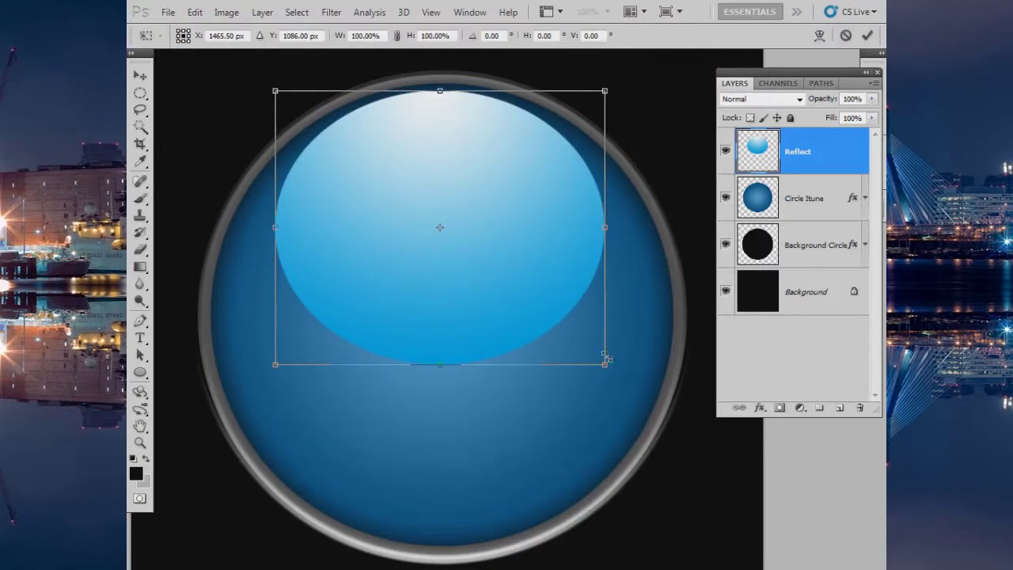
left_click_drag(604, 365, 610, 370)
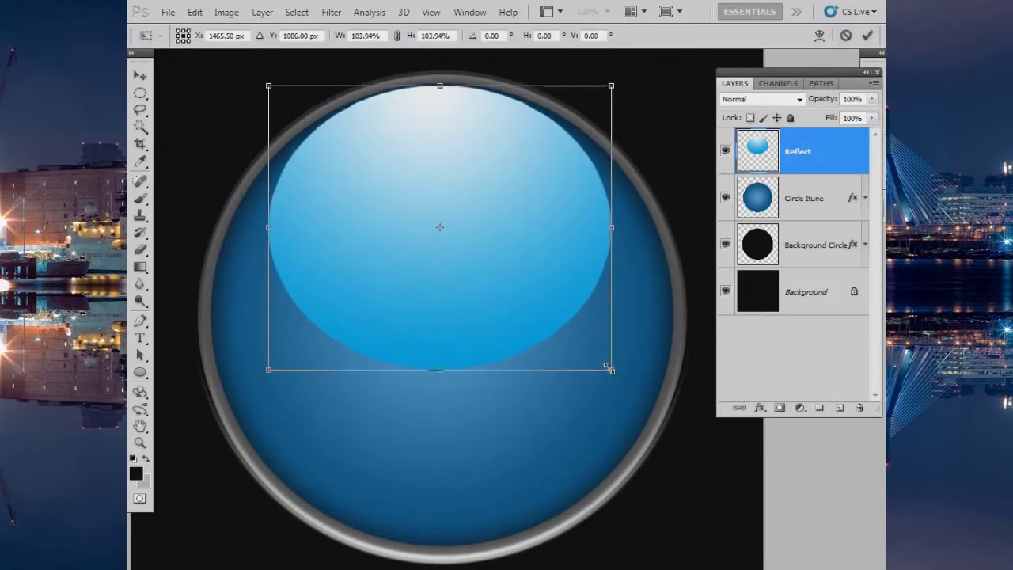
left_click_drag(490, 308, 481, 314)
key("shift+Right")
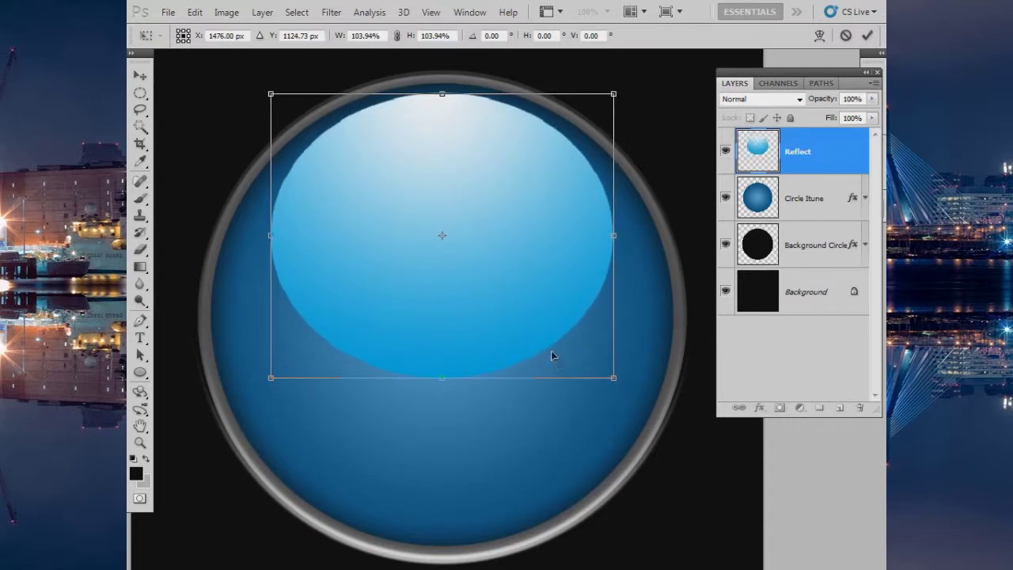
key("Return")
key("g")
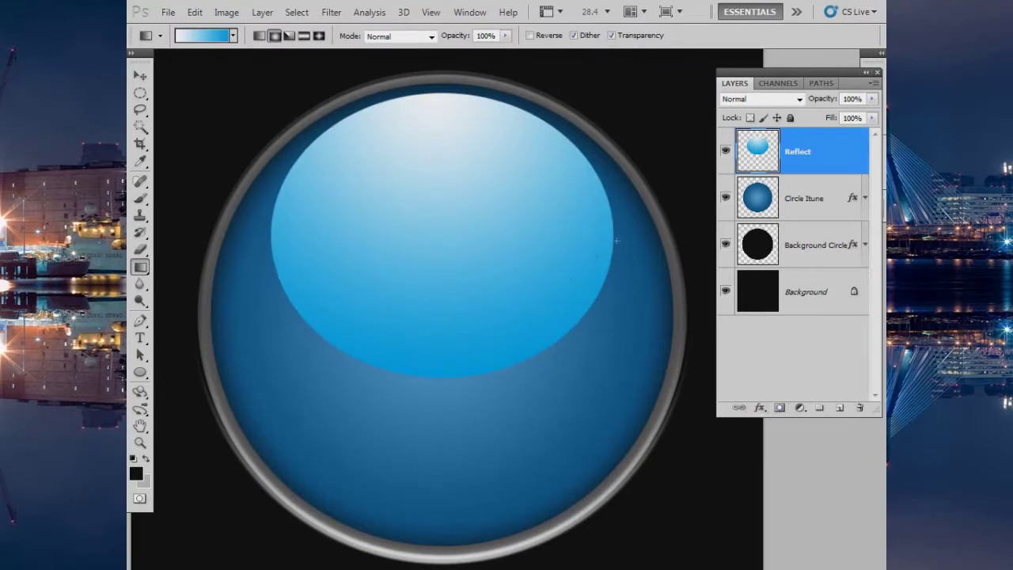
Add a layer mask to Reflect and set the gradient's right stop to black
left_click(780, 408)
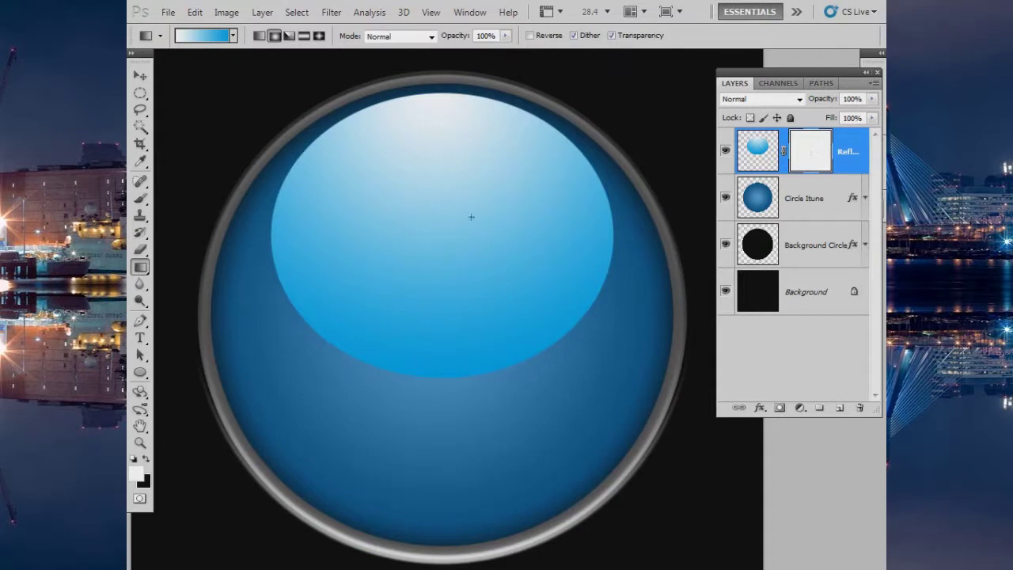
left_click(204, 36)
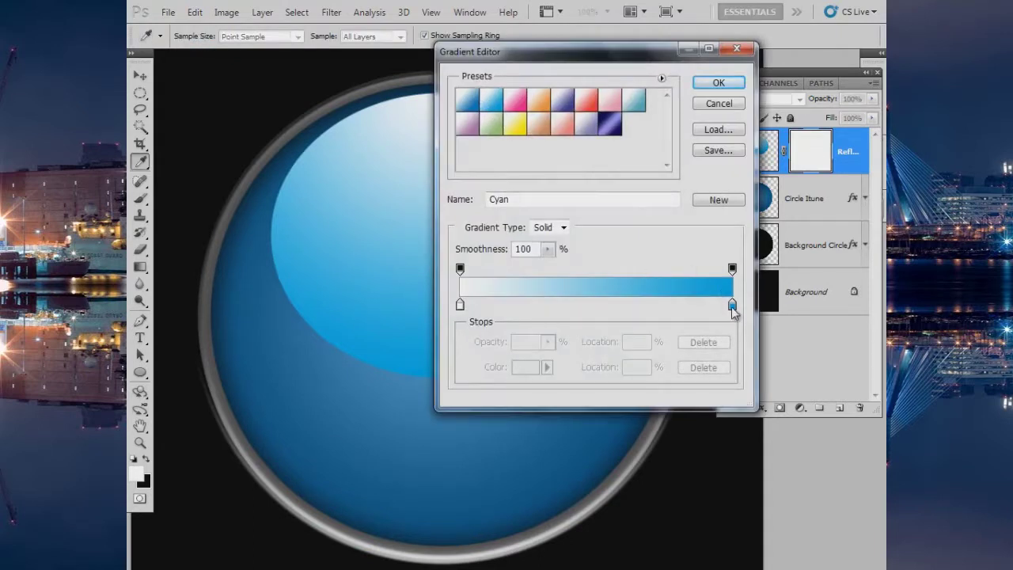
double_click(732, 305)
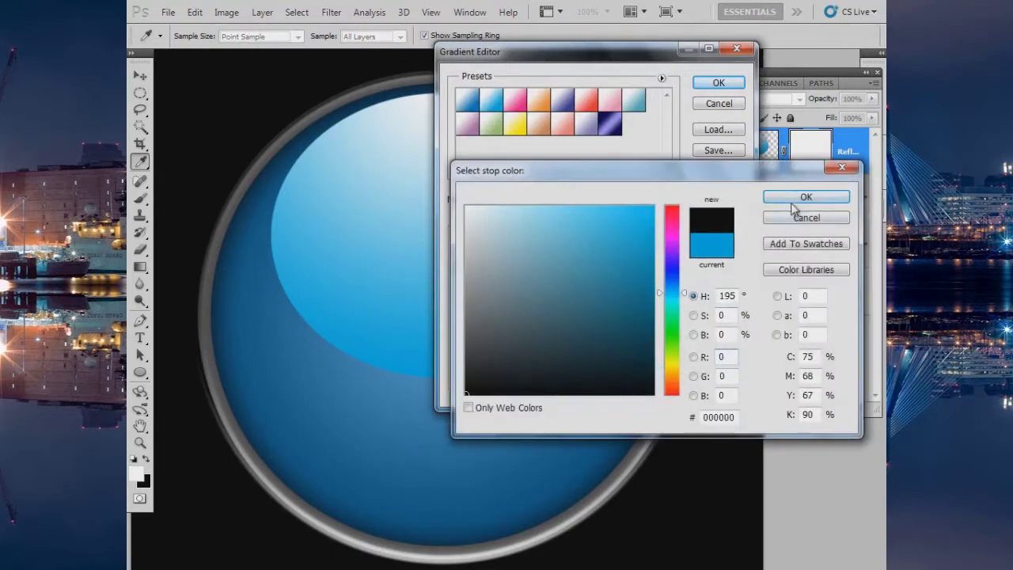
left_click(792, 200)
left_click(722, 85)
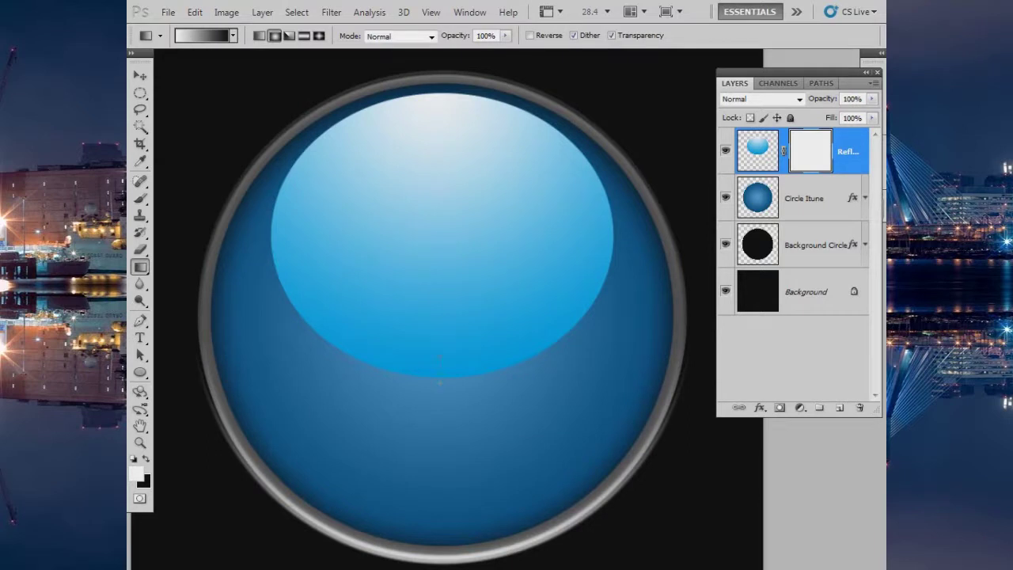
Draw a radial mask gradient so the highlight fades downward from the circle's top
scroll(445, 97, "up", 3)
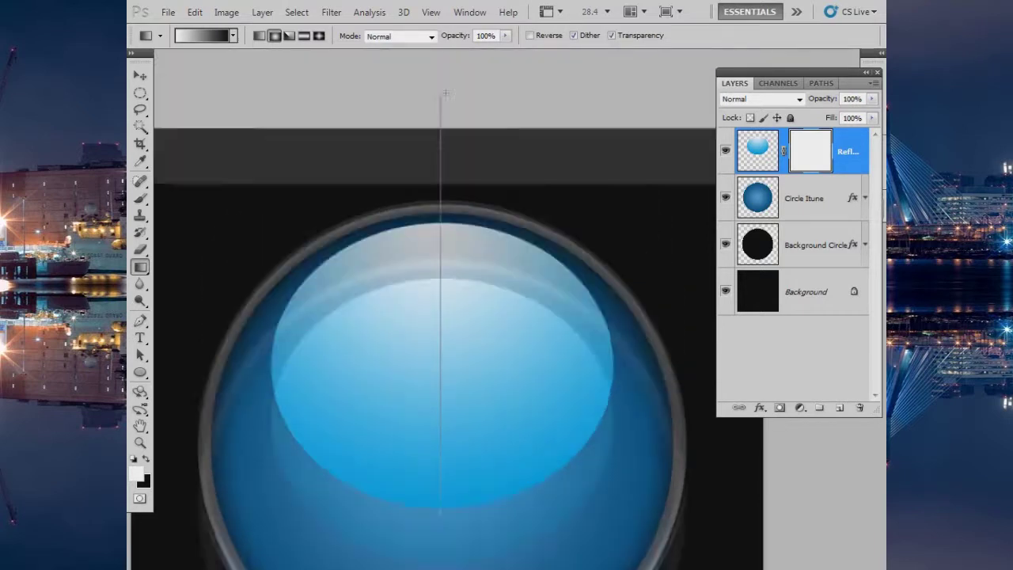
scroll(475, 310, "up", 2)
left_click_drag(467, 289, 477, 412)
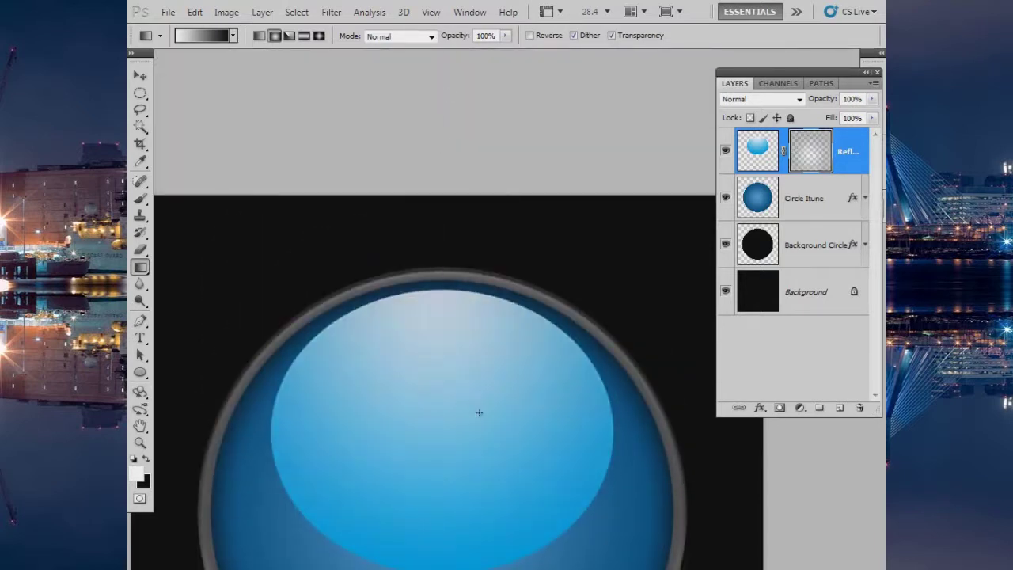
scroll(478, 404, "down", 5)
scroll(479, 394, "down", 1)
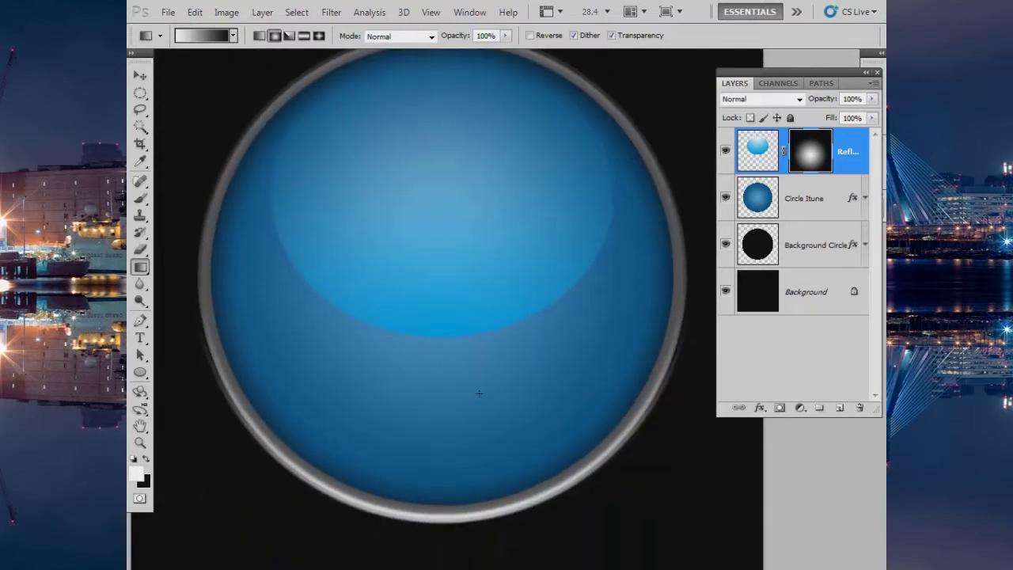
scroll(479, 393, "up", 1)
key("ctrl+z")
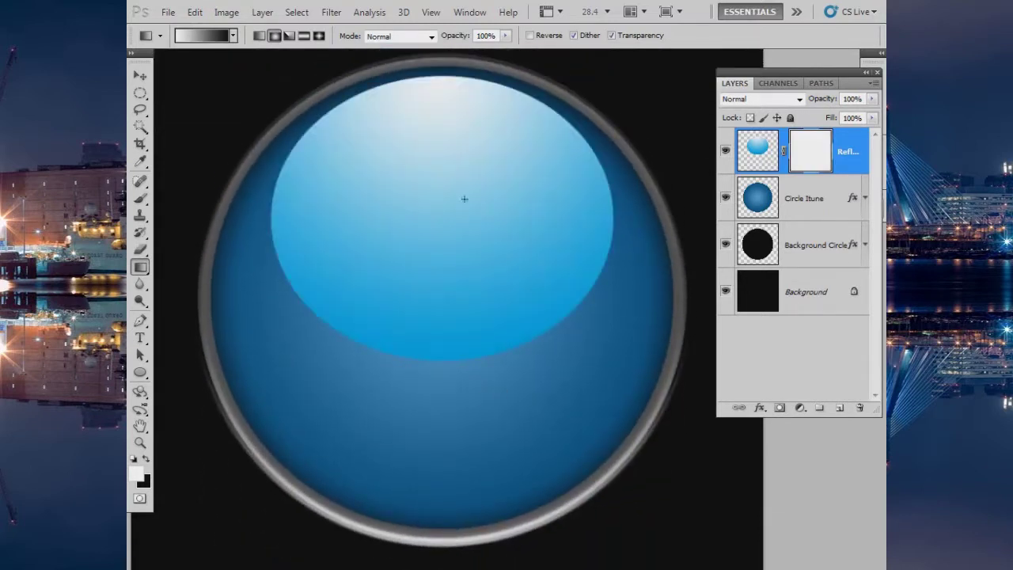
left_click_drag(435, 76, 429, 127)
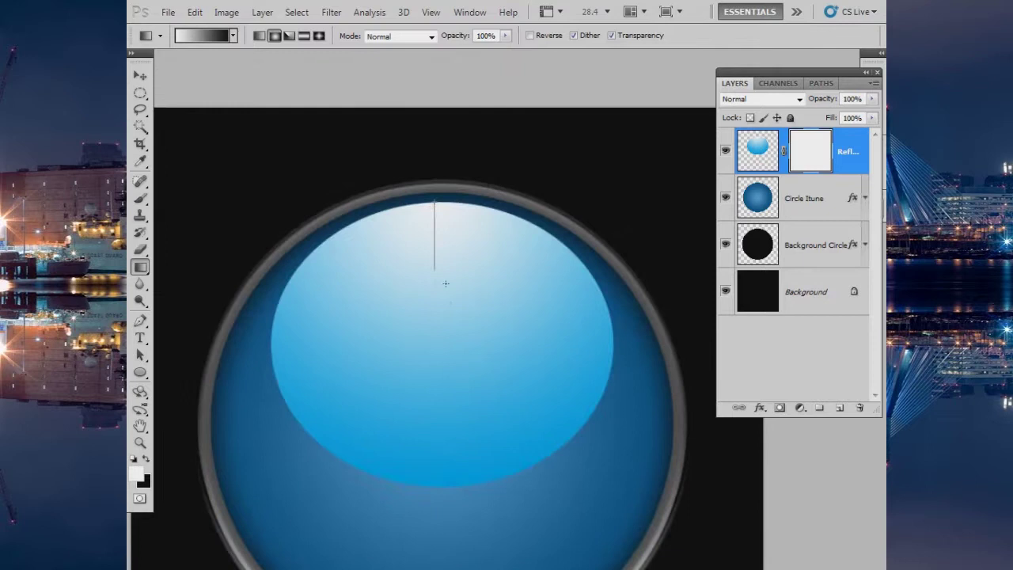
left_click_drag(434, 485, 445, 487)
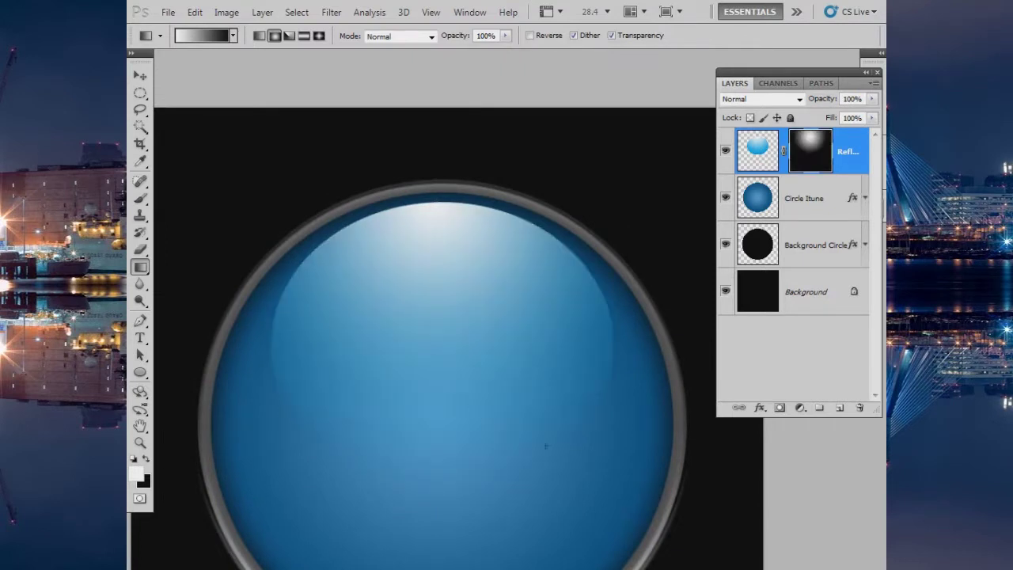
scroll(433, 338, "down", 3)
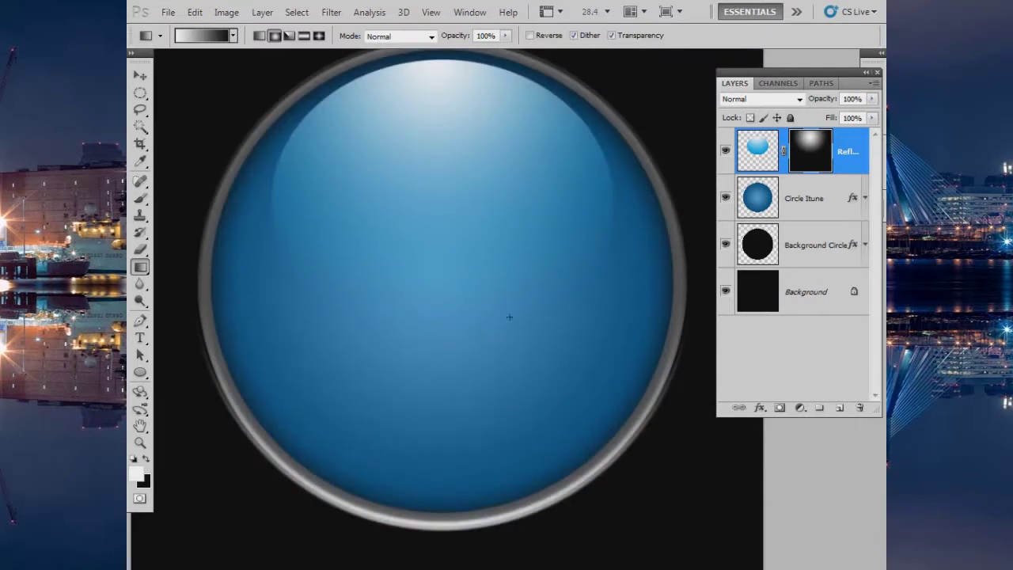
scroll(511, 316, "down", 2)
scroll(512, 316, "down", 2)
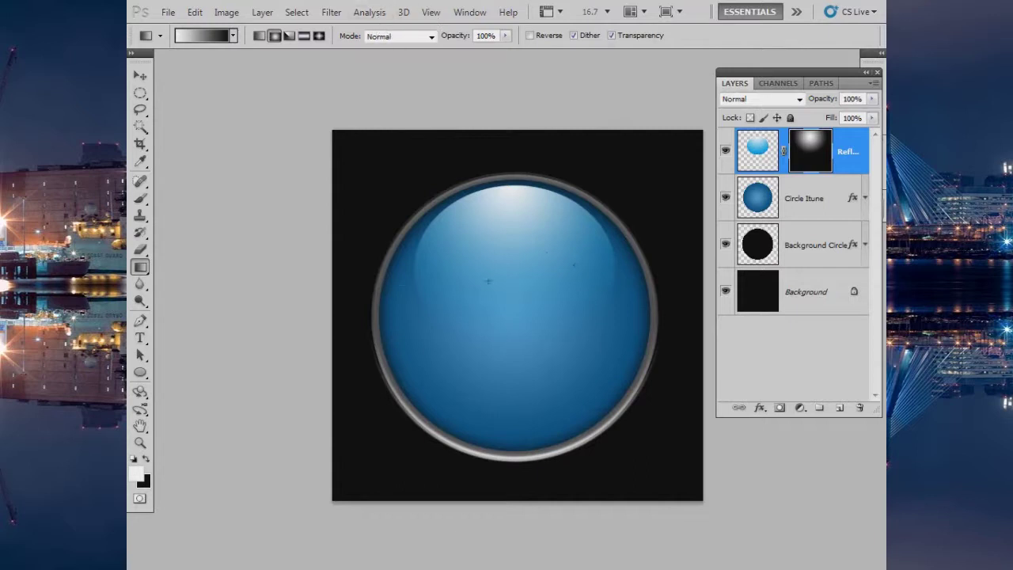
Draw the double eighth-note custom shape inside the blue circle
left_click(140, 372)
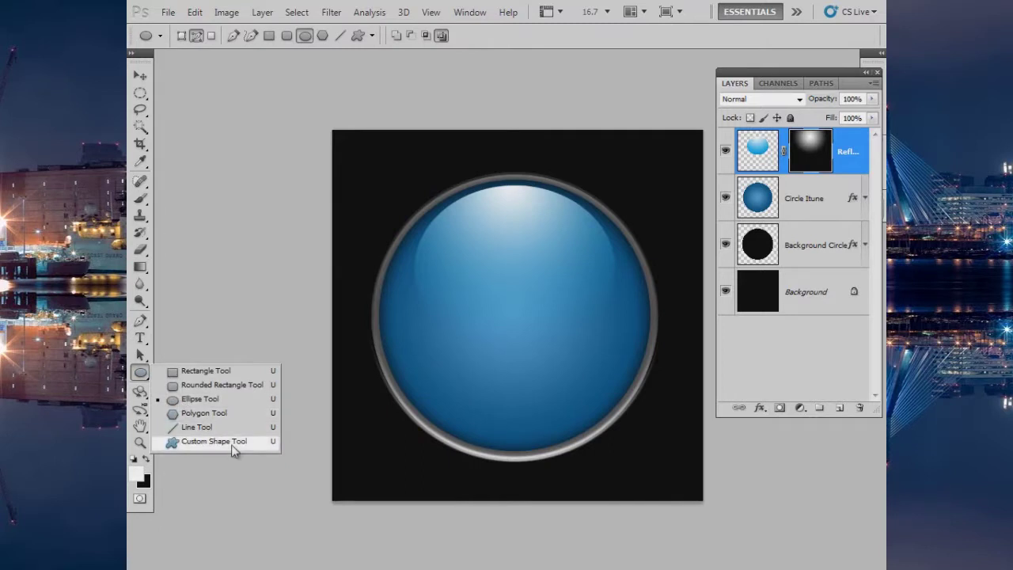
left_click(213, 440)
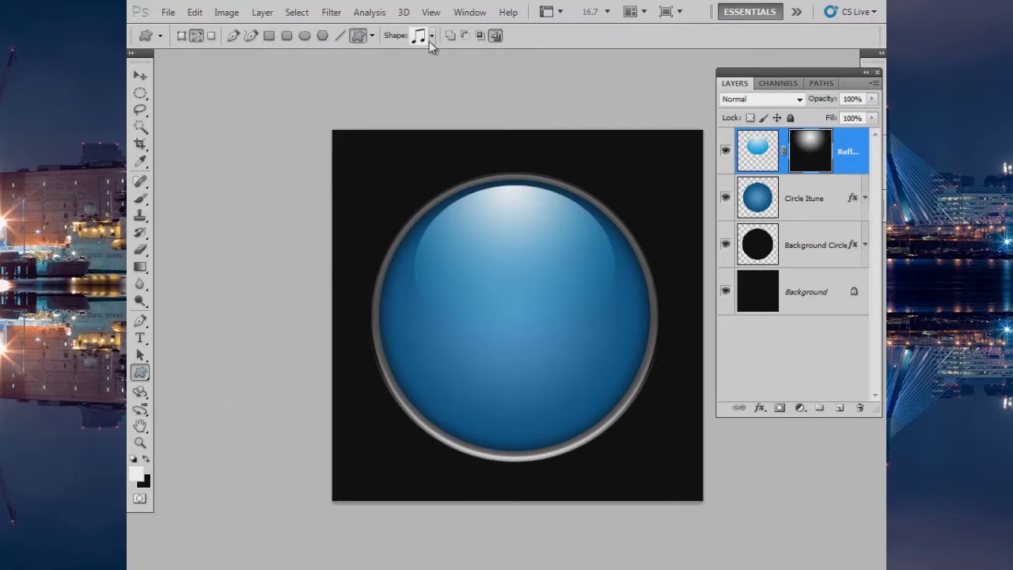
left_click(431, 36)
left_click_drag(578, 111, 580, 157)
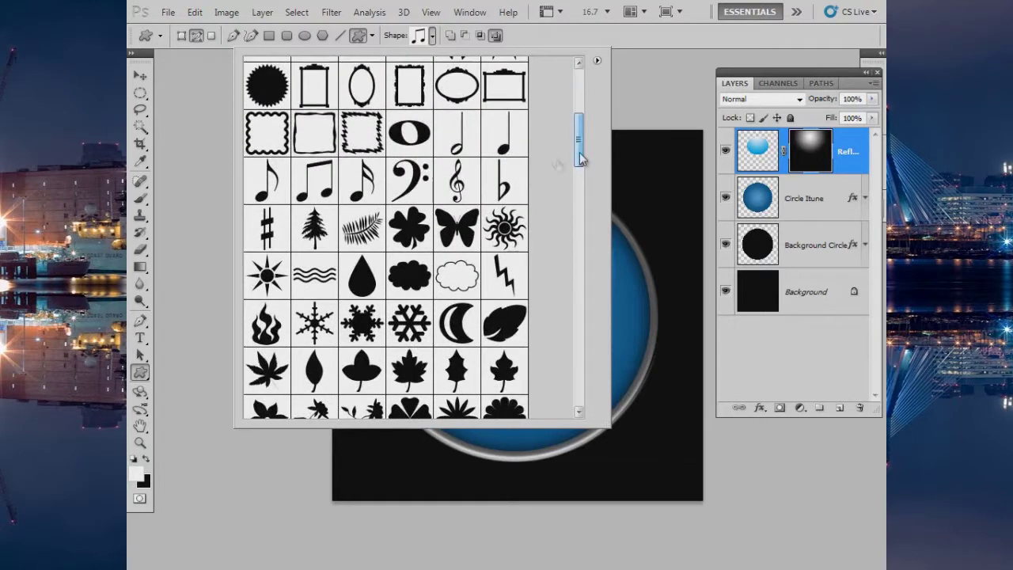
left_click(314, 180)
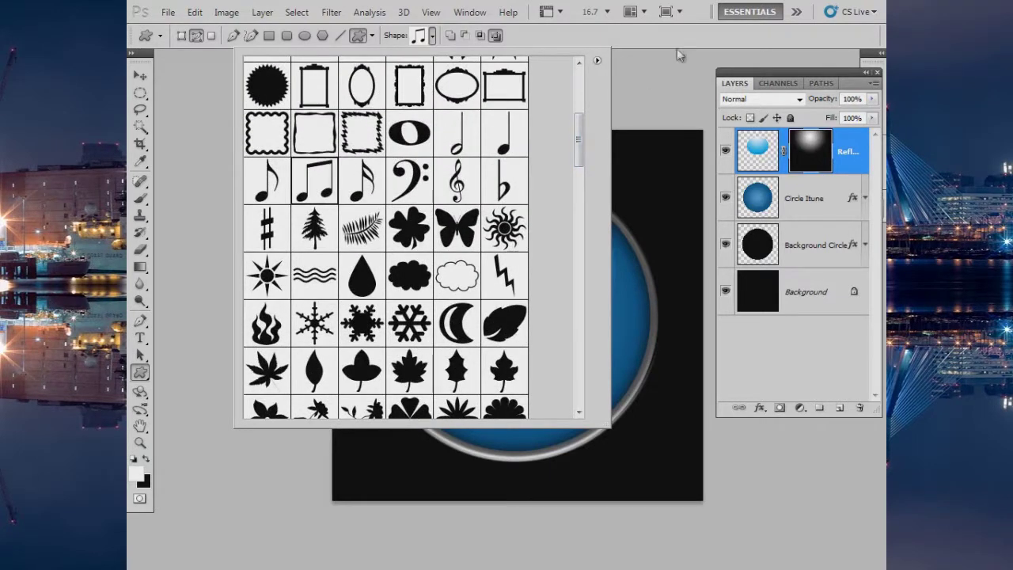
left_click(679, 55)
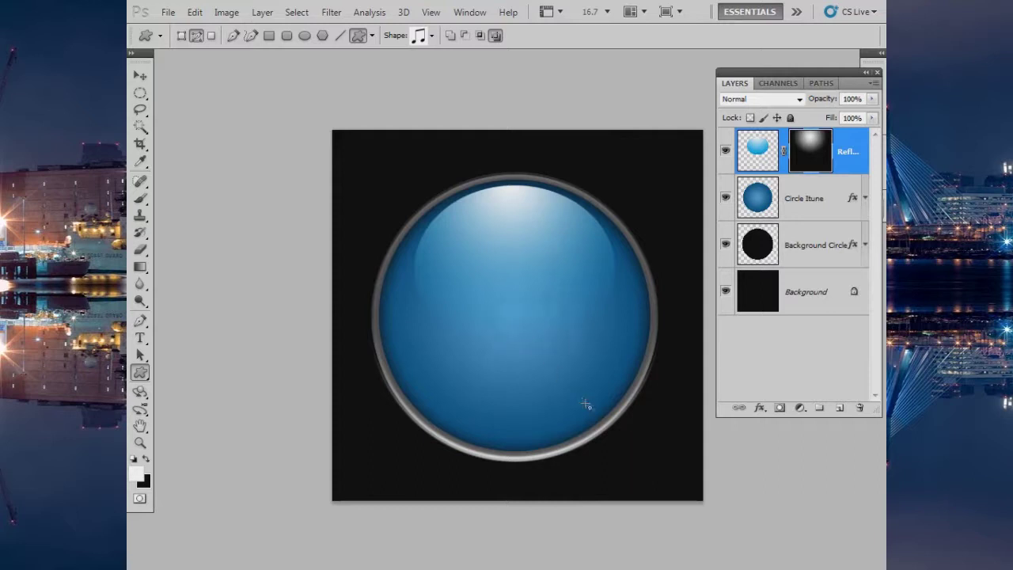
left_click_drag(614, 419, 603, 413)
Centre the music-note path with Path Selection and load it as a selection
left_click(141, 355)
left_click(224, 358)
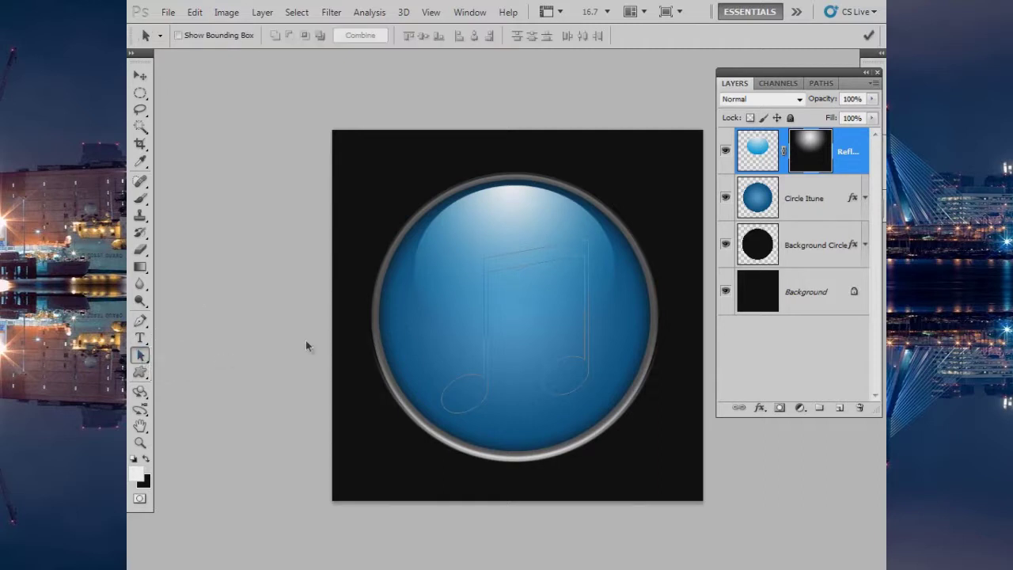
left_click_drag(501, 272, 491, 260)
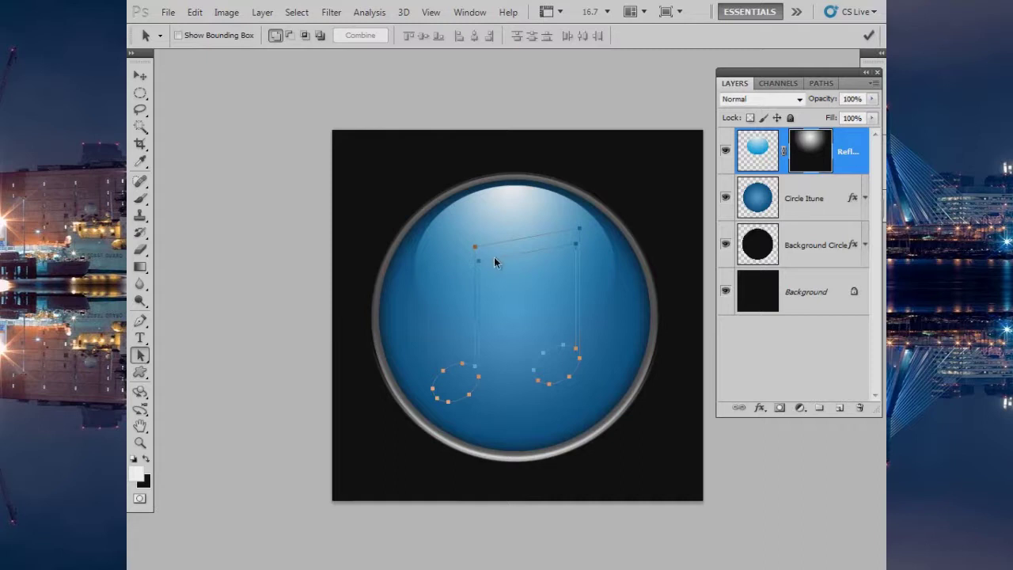
key("ctrl+Return")
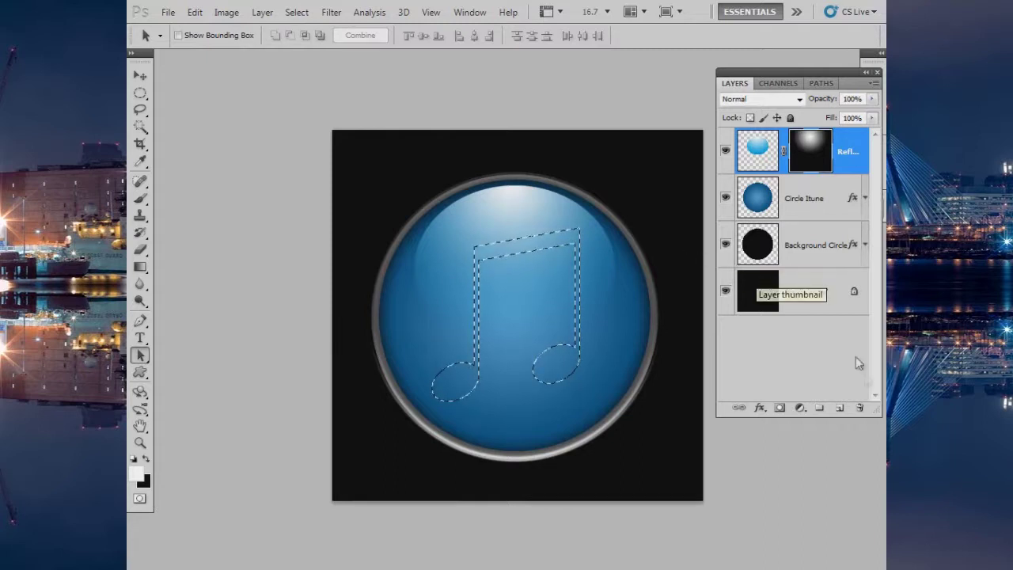
Add a new layer named Music above Reflect, with colours reset to black and white
left_click(840, 408)
key("d")
double_click(802, 153)
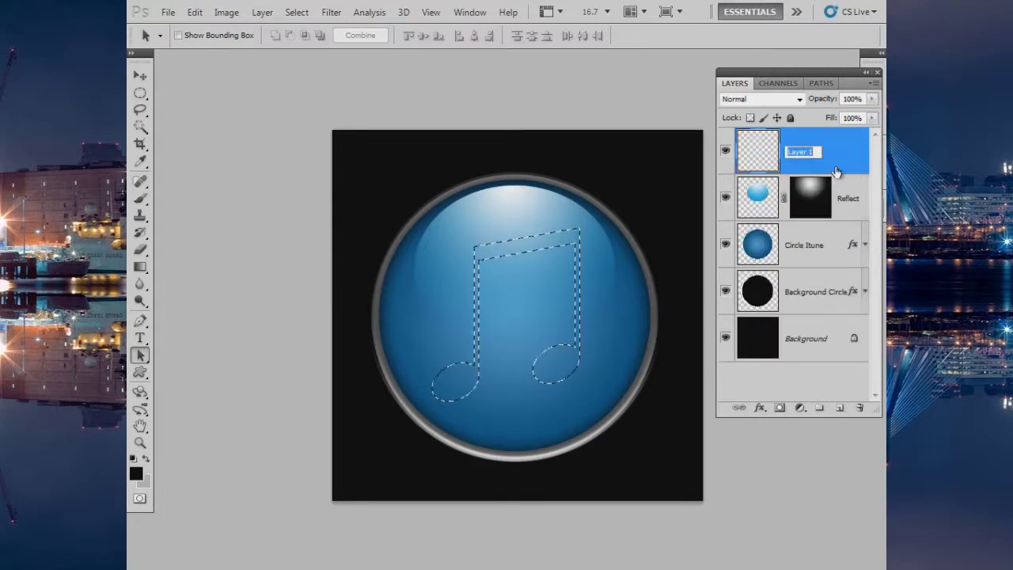
type("Music")
key("Return")
left_click(140, 267)
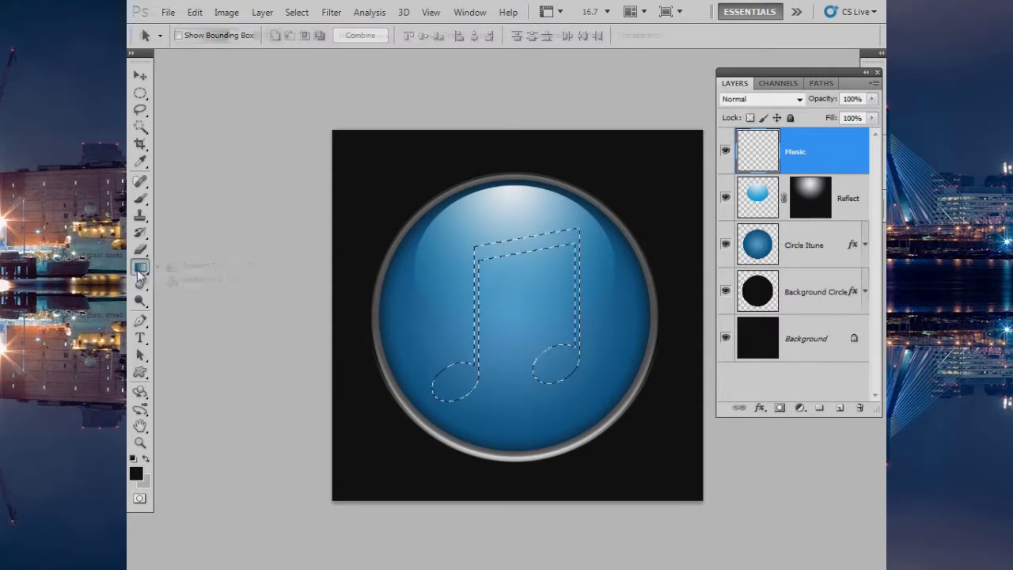
Fill the note selection with a gradient whose dark stop is #b4b4b4, then deselect
left_click(223, 269)
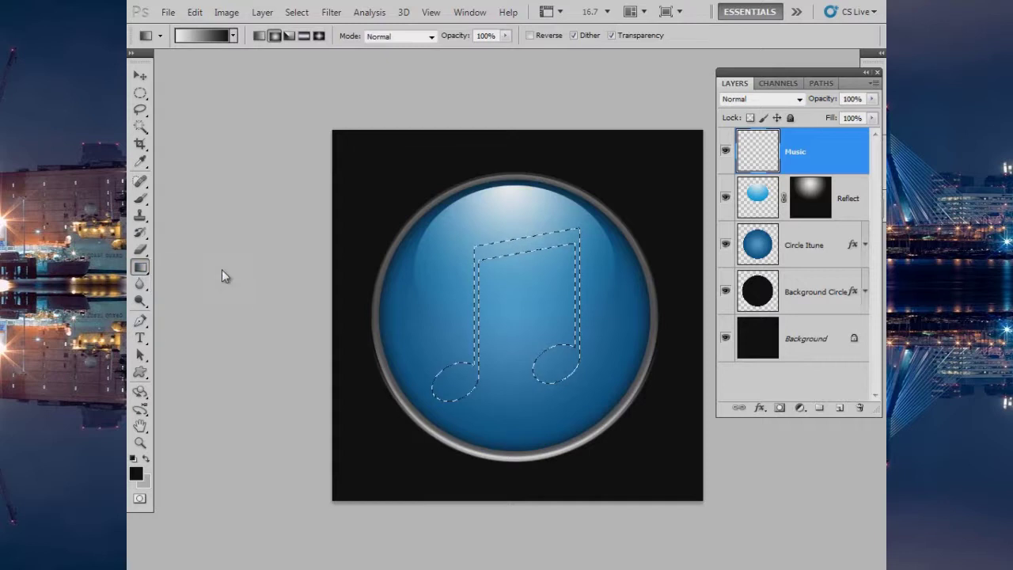
left_click(207, 37)
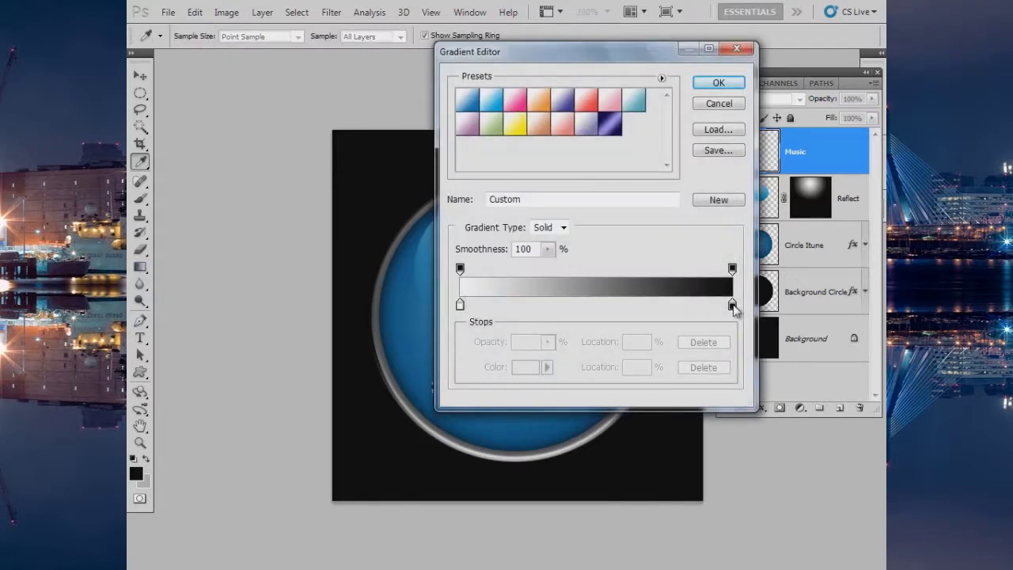
double_click(732, 305)
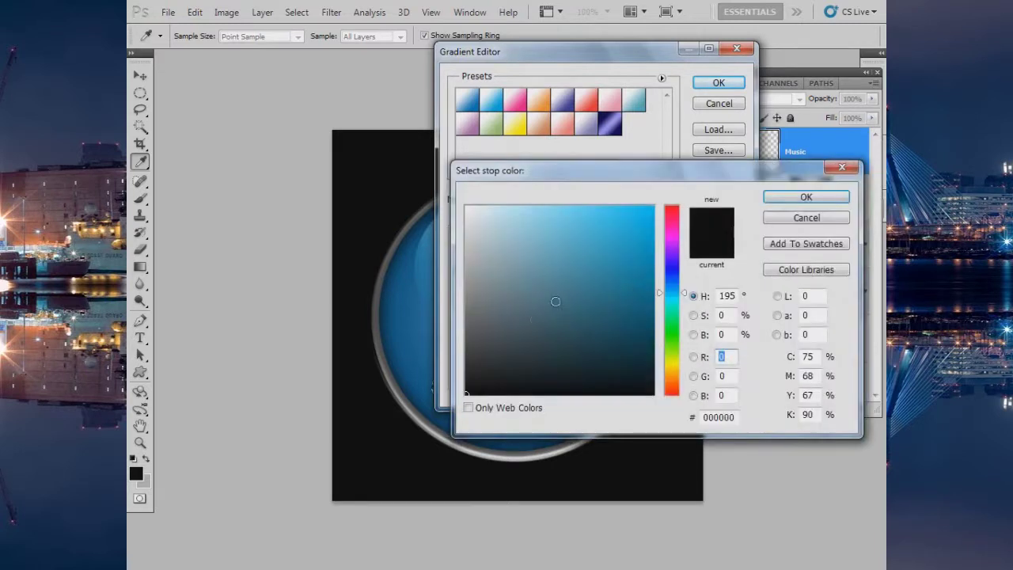
left_click(731, 417)
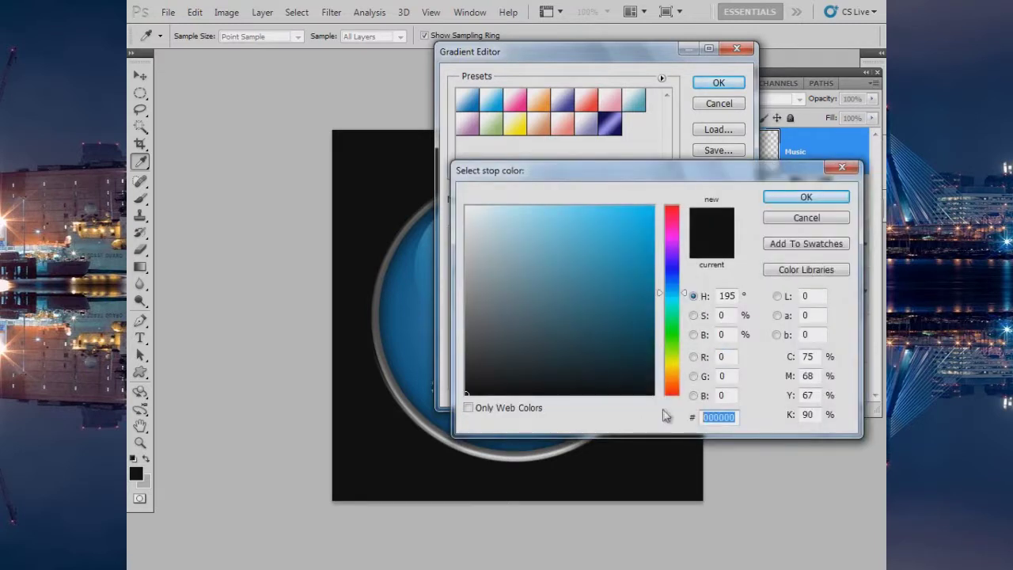
type("b4b4b")
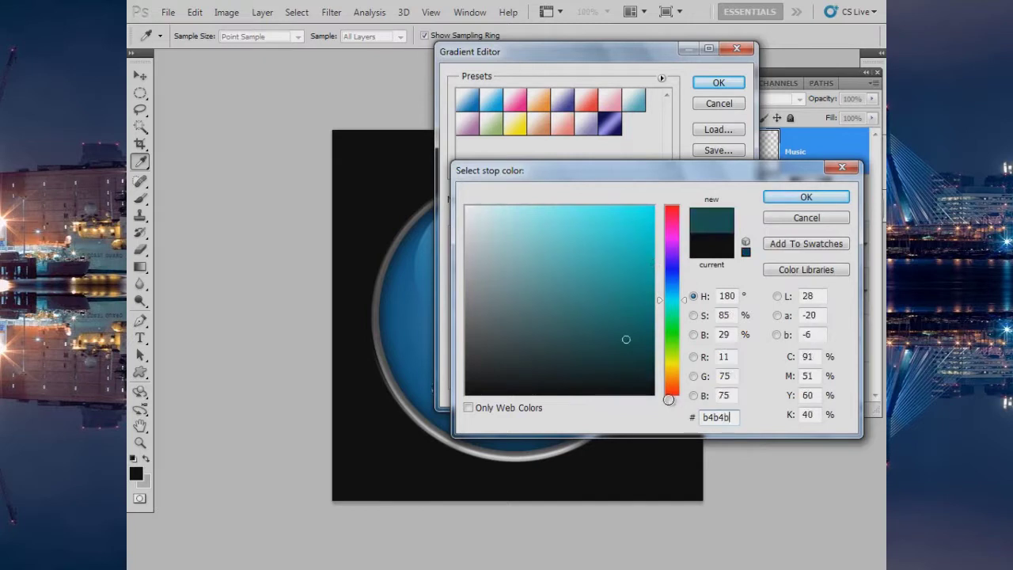
type("4")
left_click(807, 197)
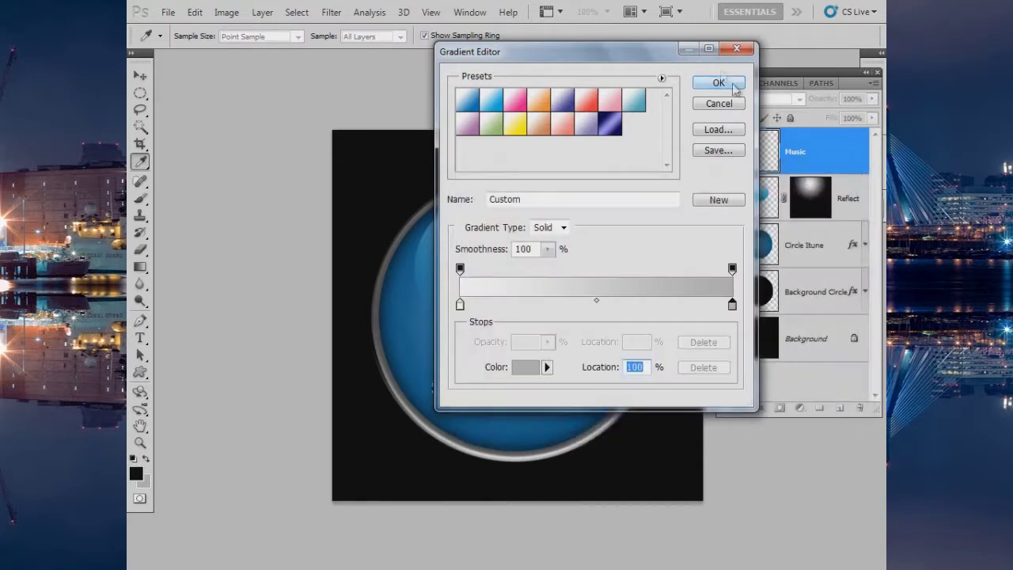
left_click(717, 84)
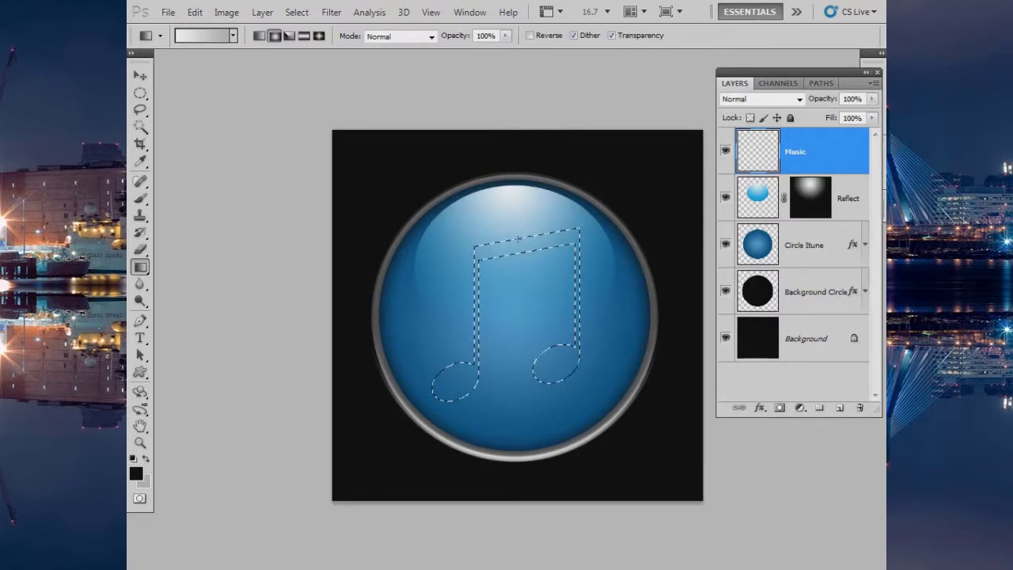
left_click_drag(518, 237, 507, 404)
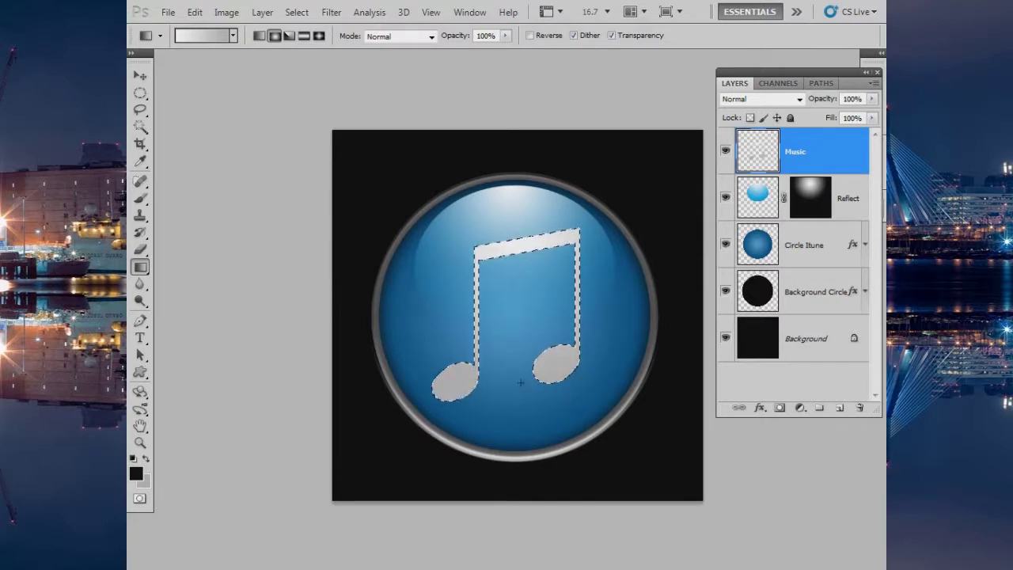
key("ctrl+d")
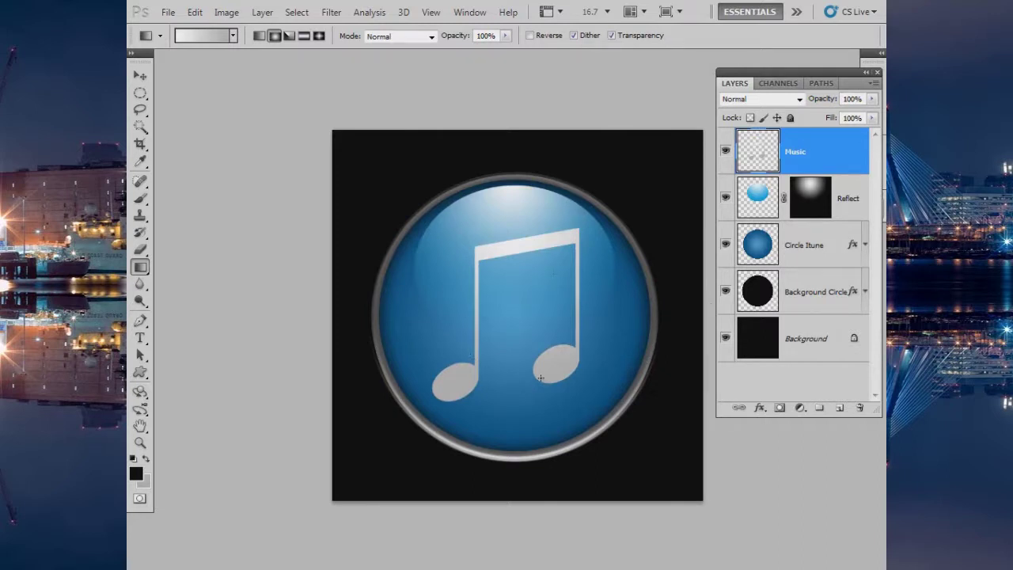
Give the Music layer a drop shadow: 85% opacity, 10 px distance, 13% spread, 40 px size
double_click(831, 157)
mouse_move(565, 101)
left_mouse_down()
mouse_move(640, 37)
mouse_move(661, 40)
left_mouse_up()
left_click(605, 100)
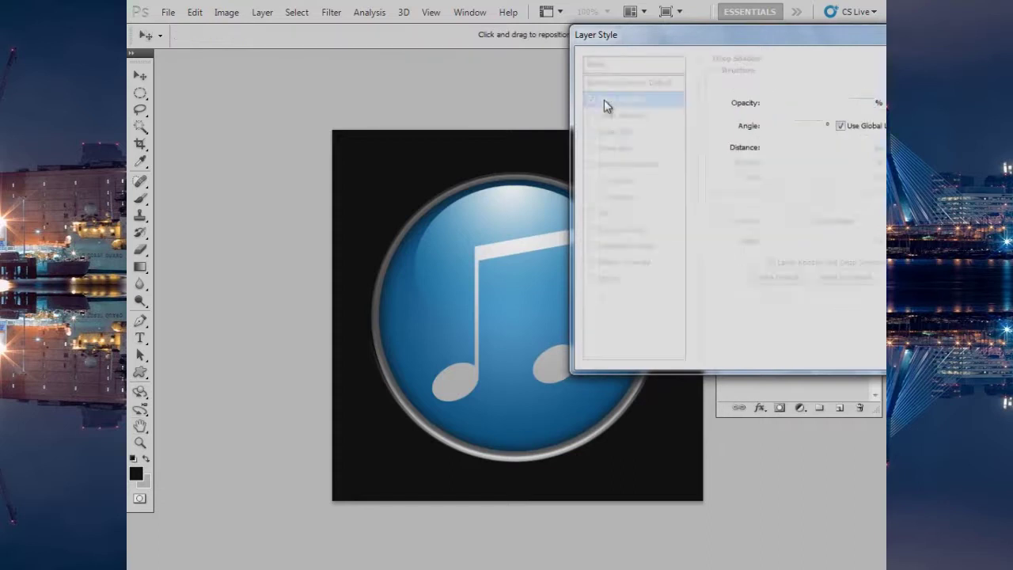
left_click_drag(821, 105, 824, 108)
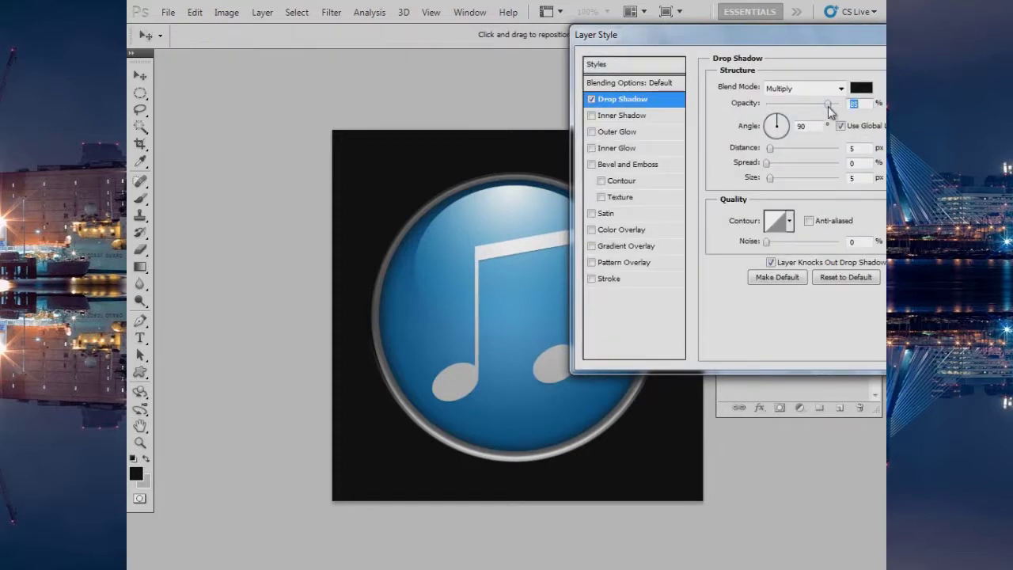
left_click_drag(770, 150, 782, 180)
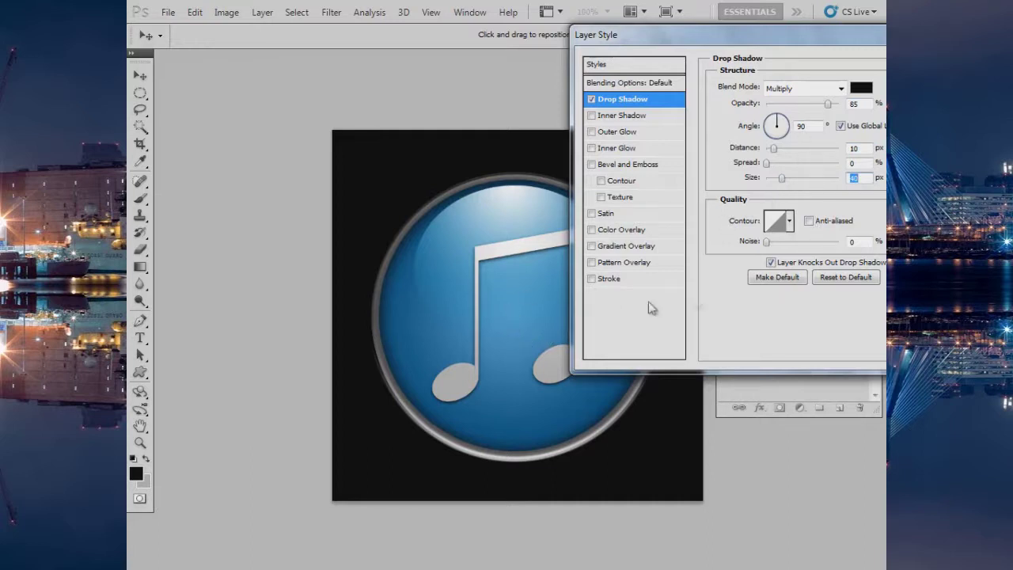
left_click_drag(766, 163, 778, 164)
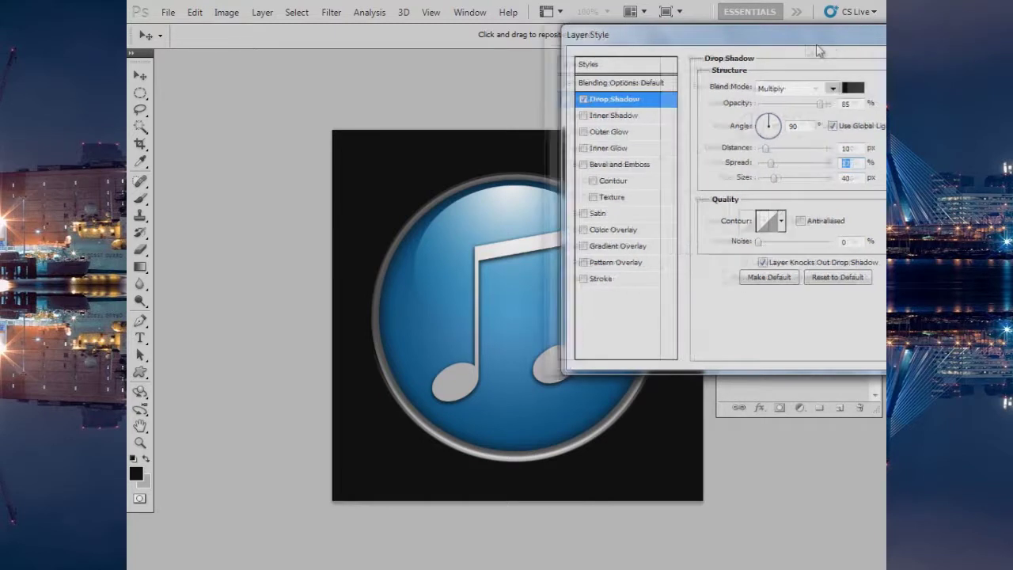
left_click_drag(841, 54, 550, 91)
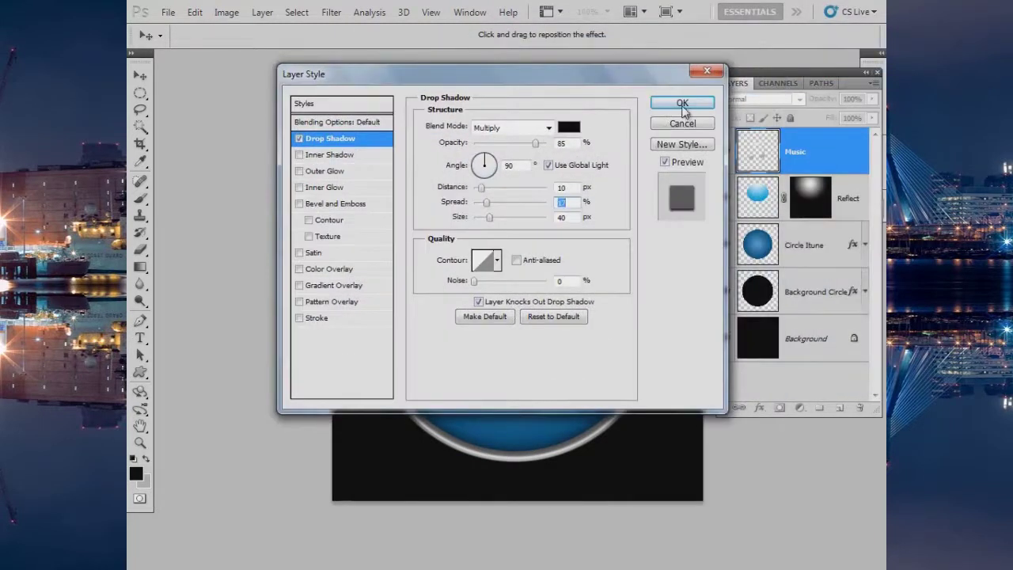
left_click(682, 103)
scroll(475, 283, "up", 3)
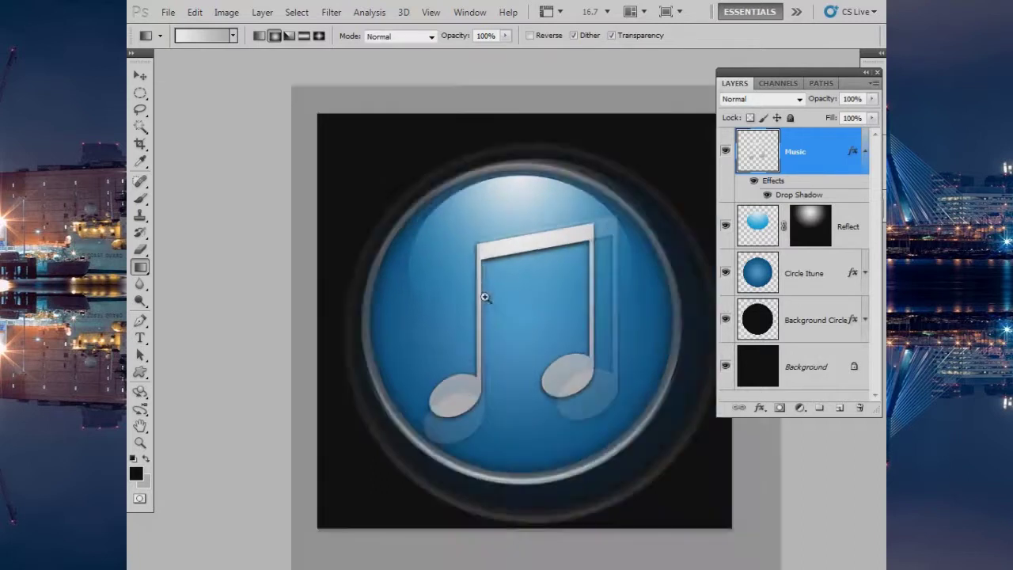
scroll(515, 333, "up", 2)
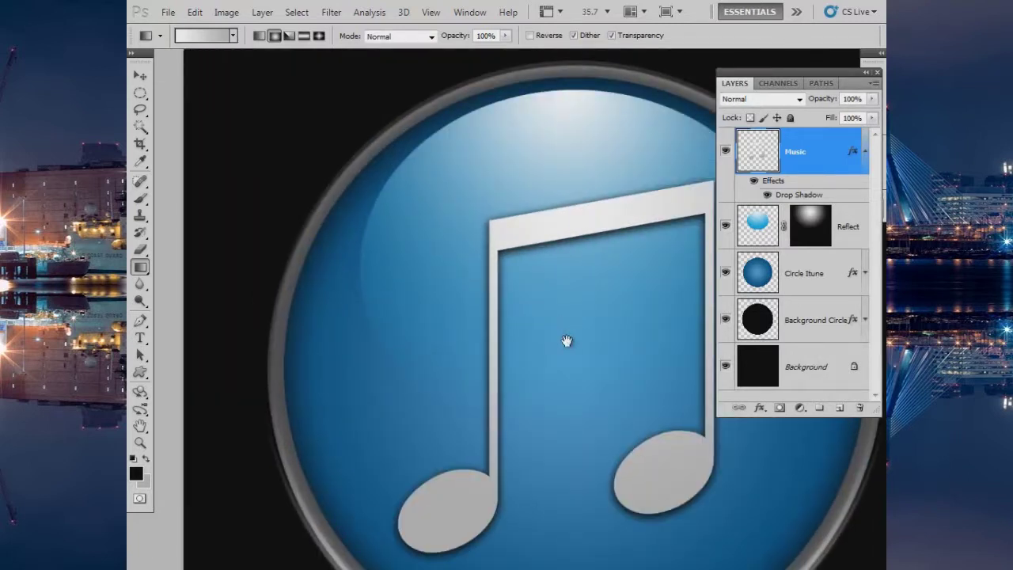
left_click_drag(567, 342, 466, 280)
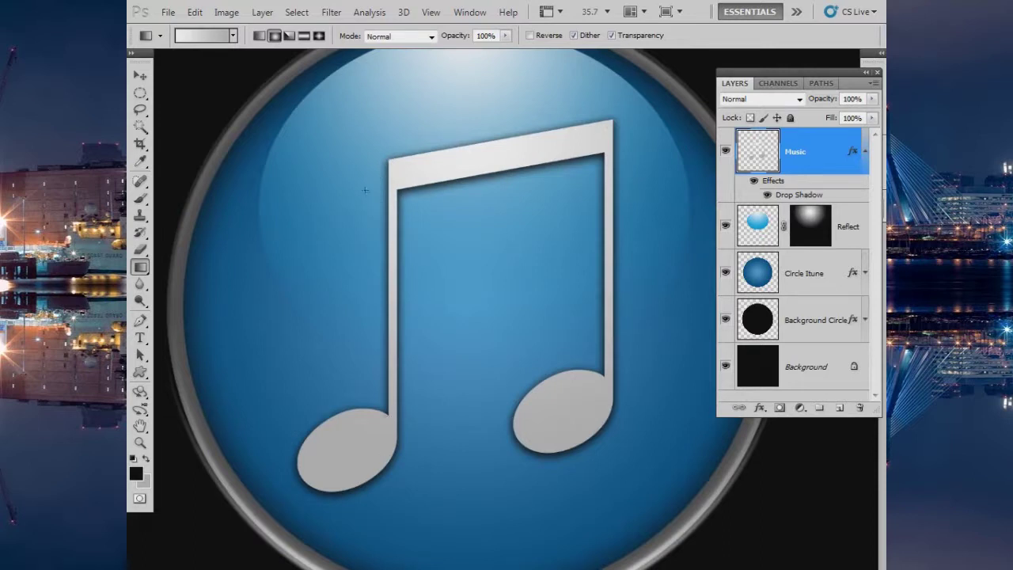
scroll(614, 371, "down", 1)
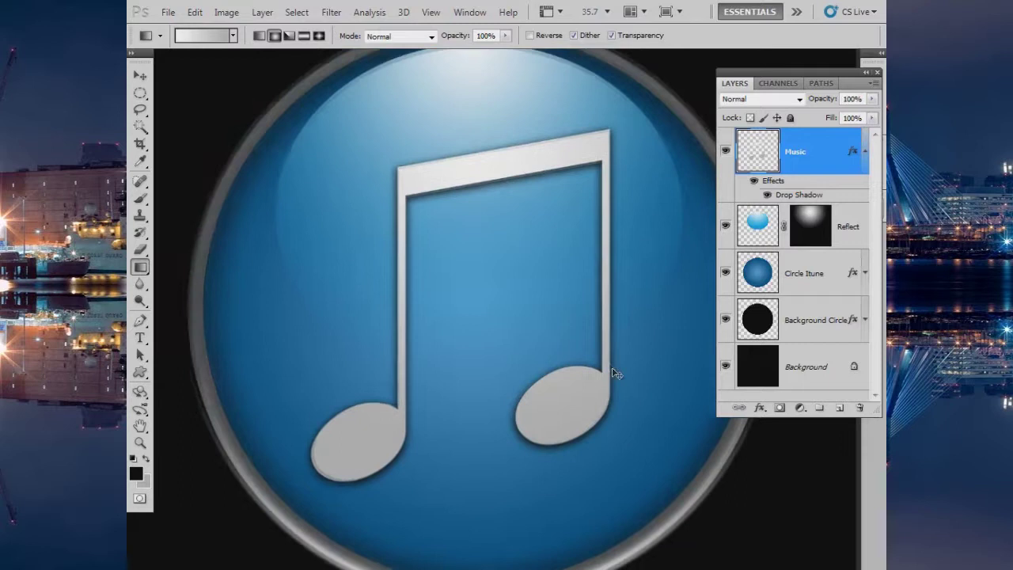
scroll(611, 366, "down", 1)
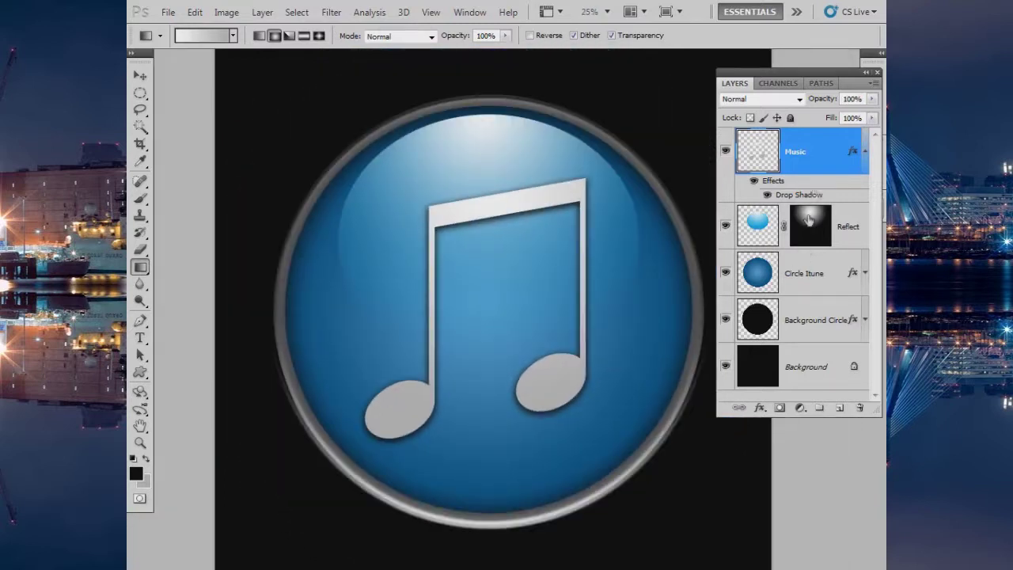
right_click(819, 147)
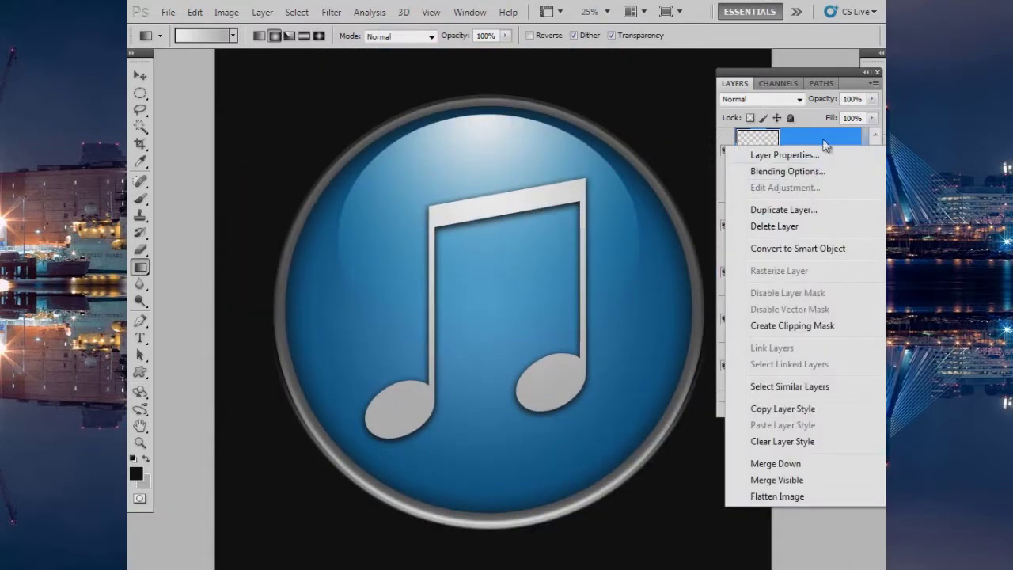
left_click(821, 143)
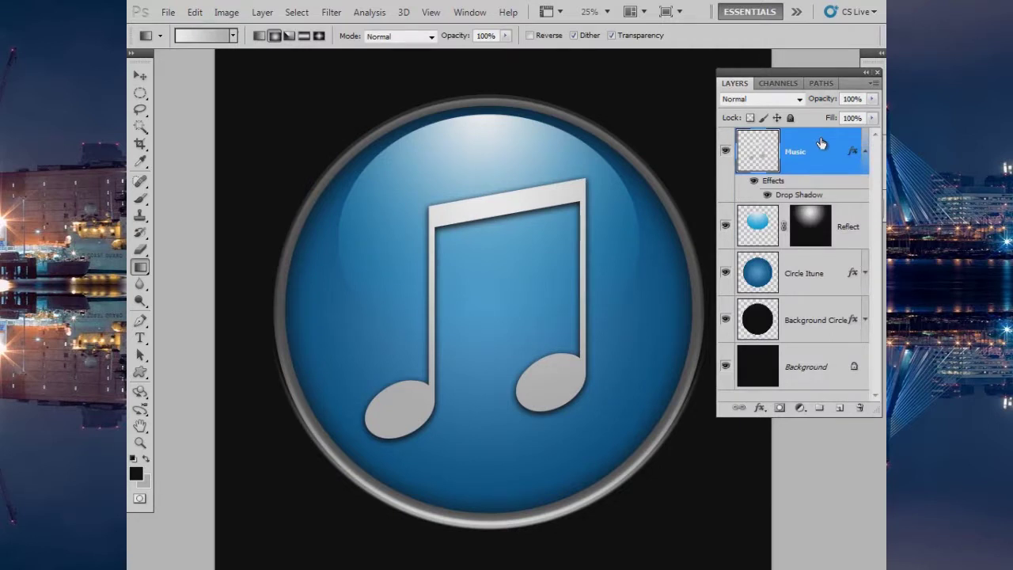
Apply Bevel and Emboss to Music with Emboss style, Down direction and 13 px size
double_click(822, 143)
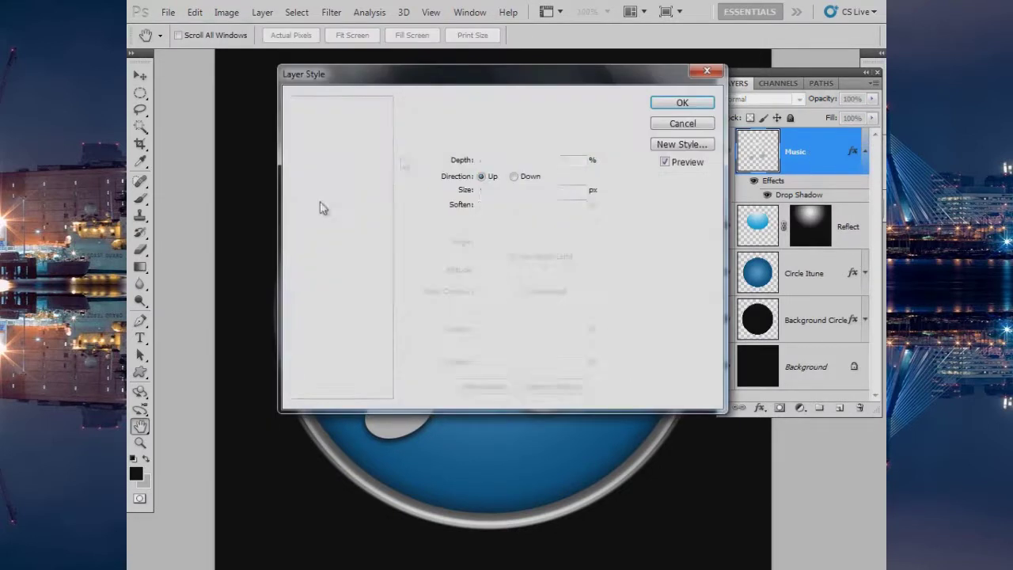
mouse_move(407, 79)
left_mouse_down()
mouse_move(603, 53)
mouse_move(594, 55)
left_mouse_up()
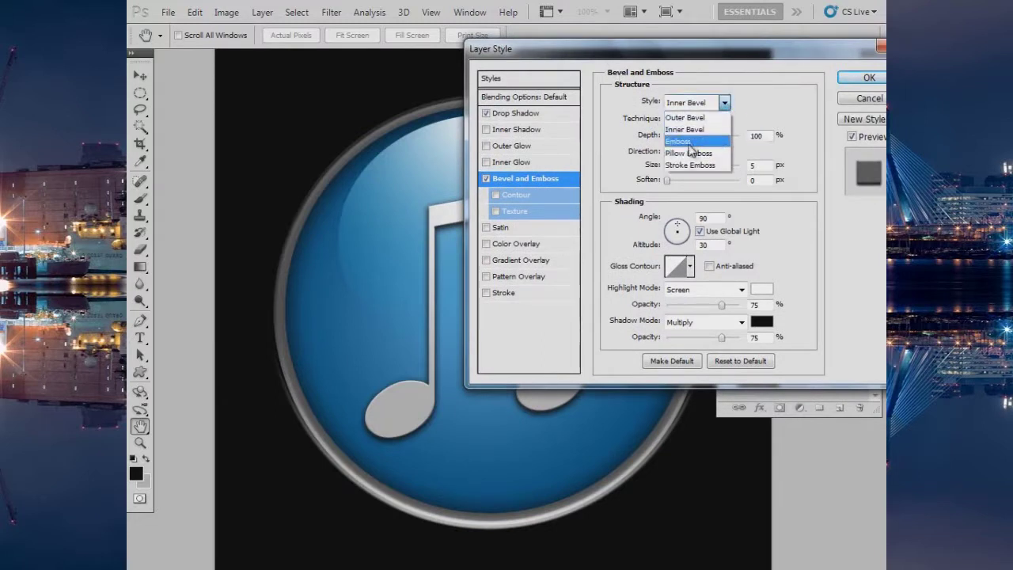
left_click(685, 141)
left_click(701, 151)
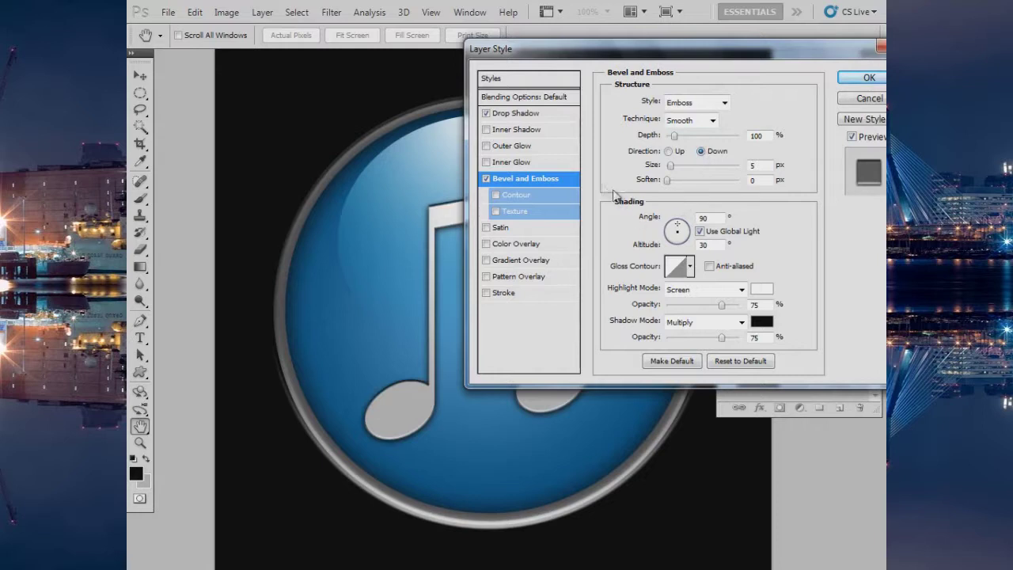
left_click_drag(671, 171, 676, 137)
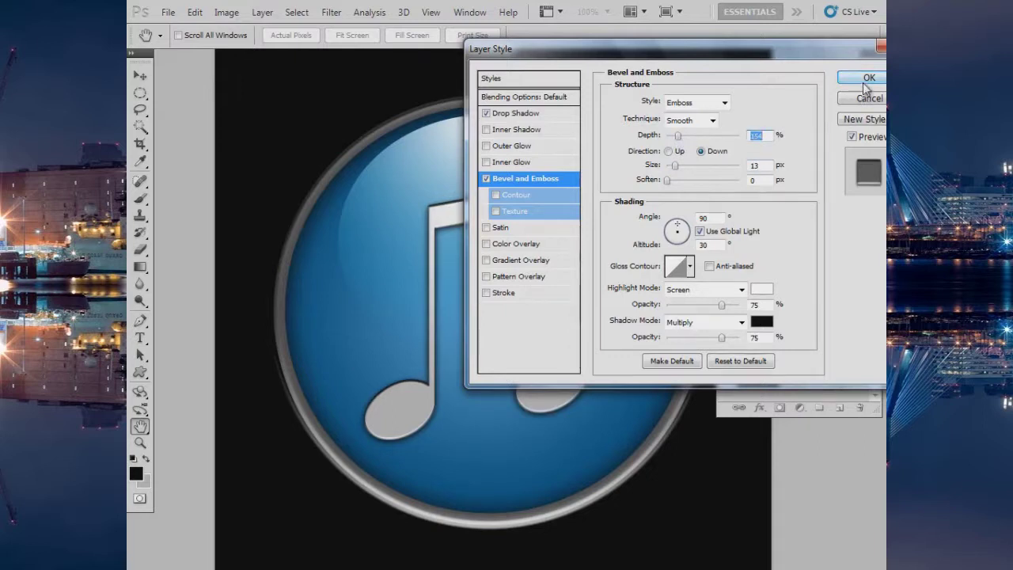
left_click(866, 79)
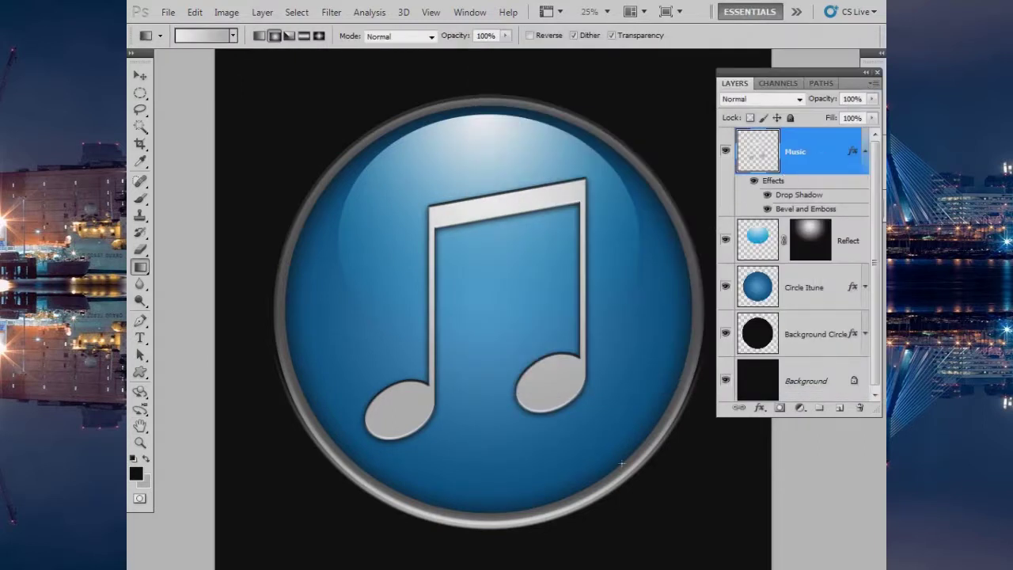
Scroll the Layers panel and collapse the Music layer's effects list
scroll(646, 465, "down", 1)
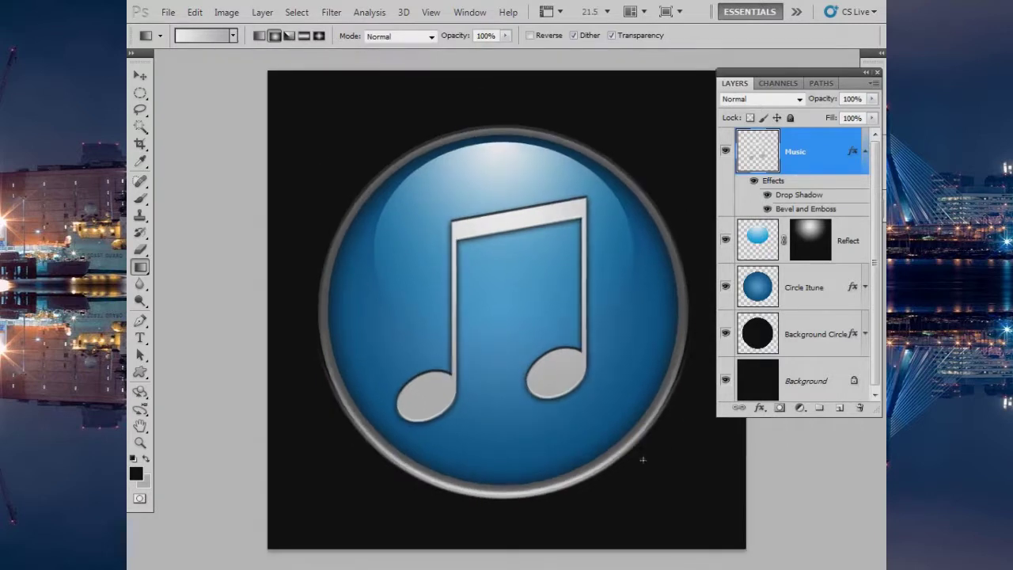
left_click(866, 150)
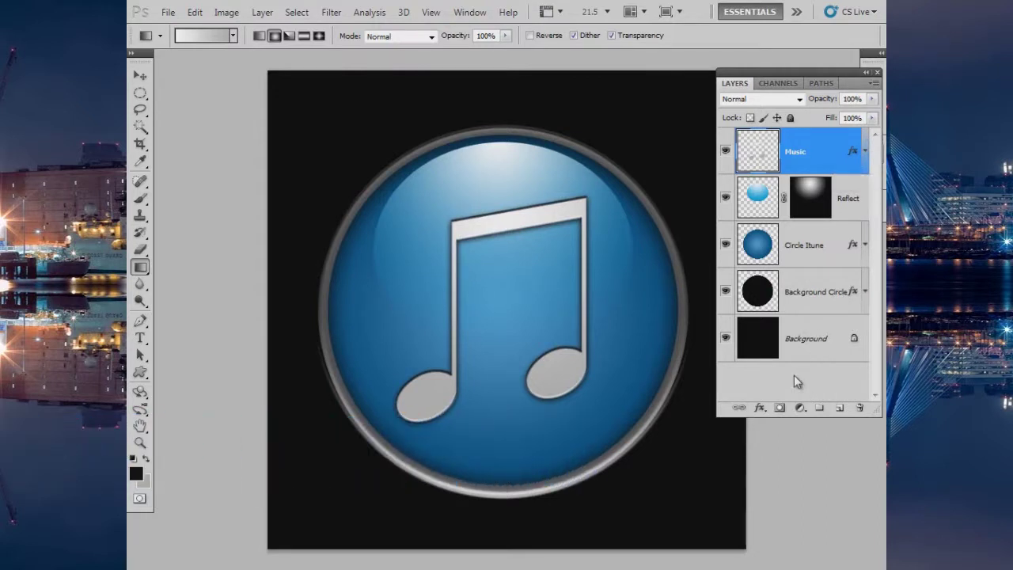
Create a new layer group and name it Icon Itune
left_click(820, 406)
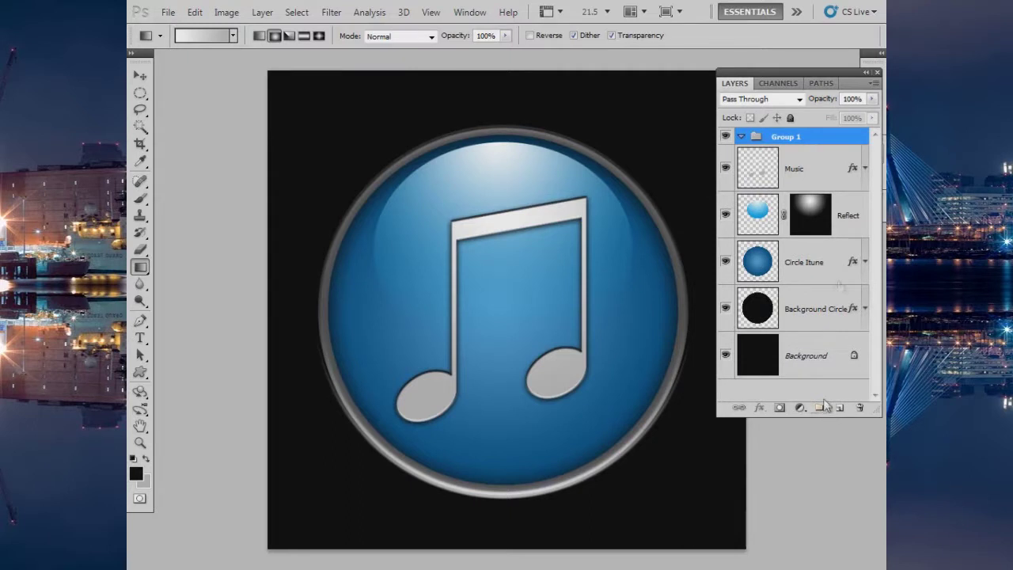
double_click(792, 142)
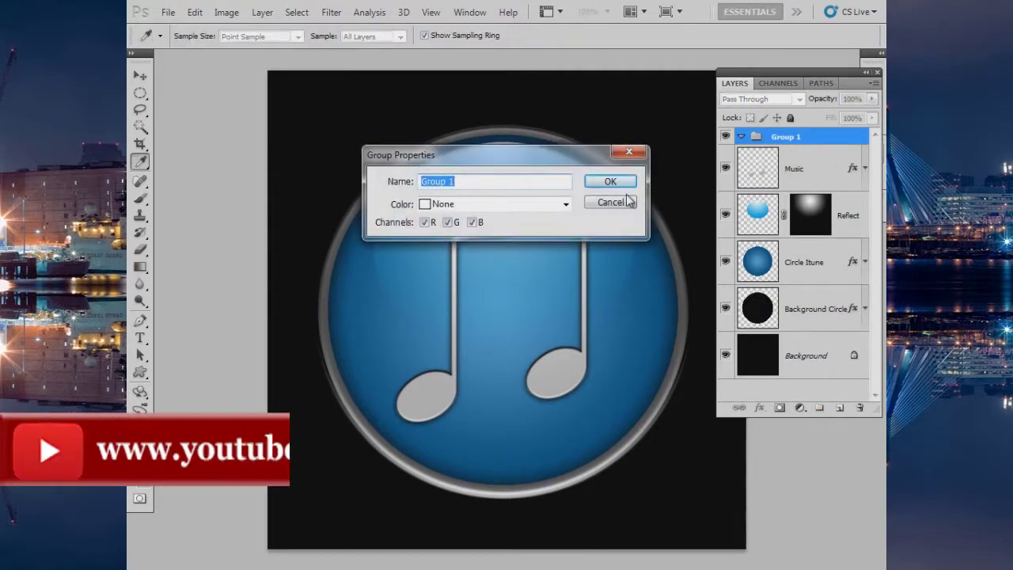
type("I")
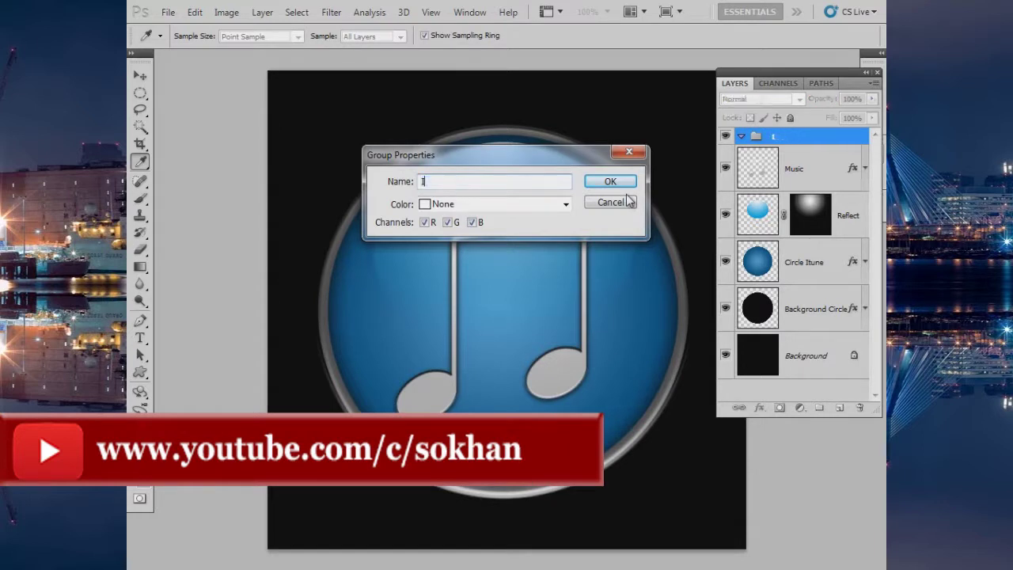
type("con 1")
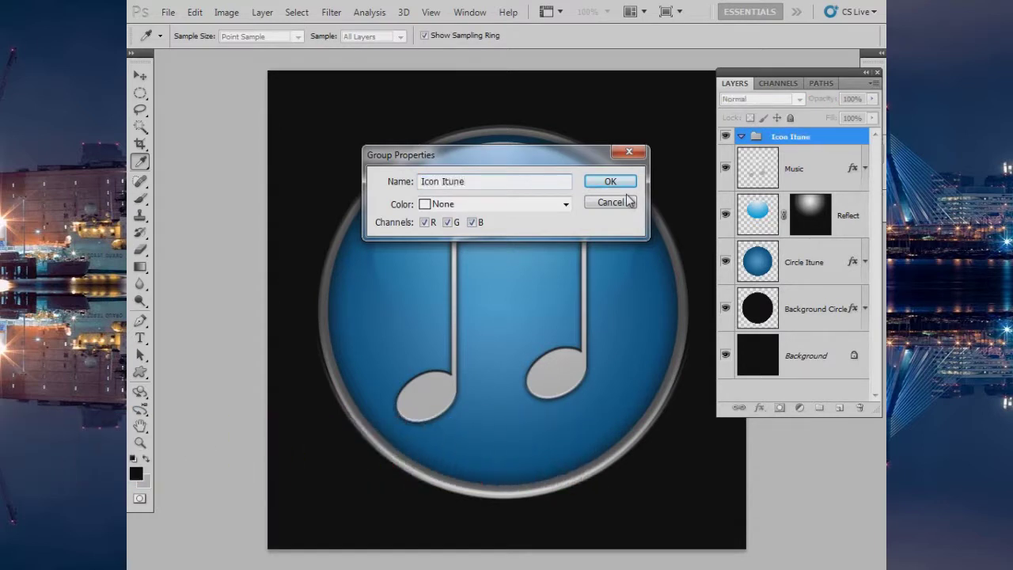
key("Return")
key("g")
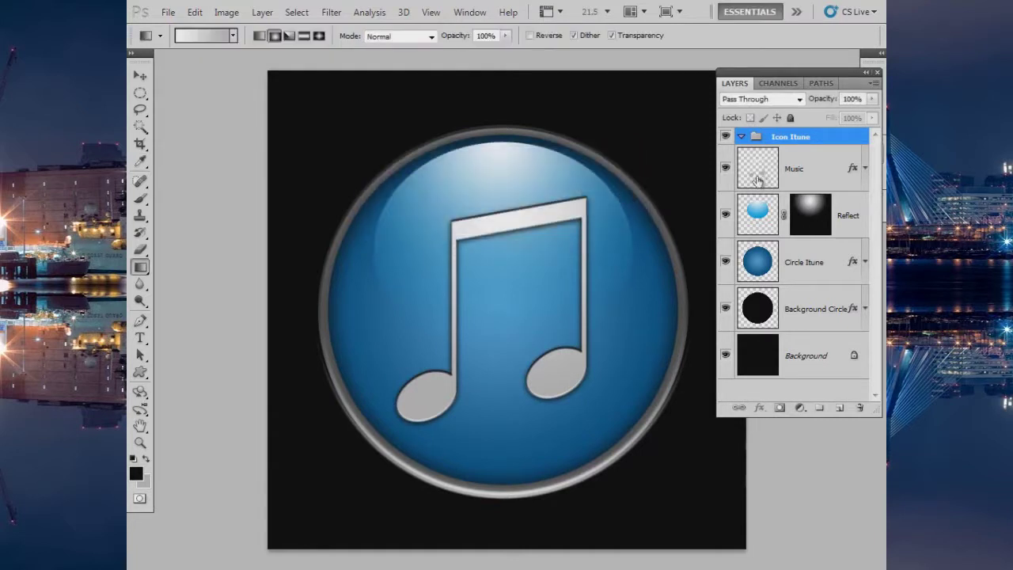
Move Music, Reflect, Circle Itune and Background Circle into the Icon Itune group and collapse it
left_click(815, 171)
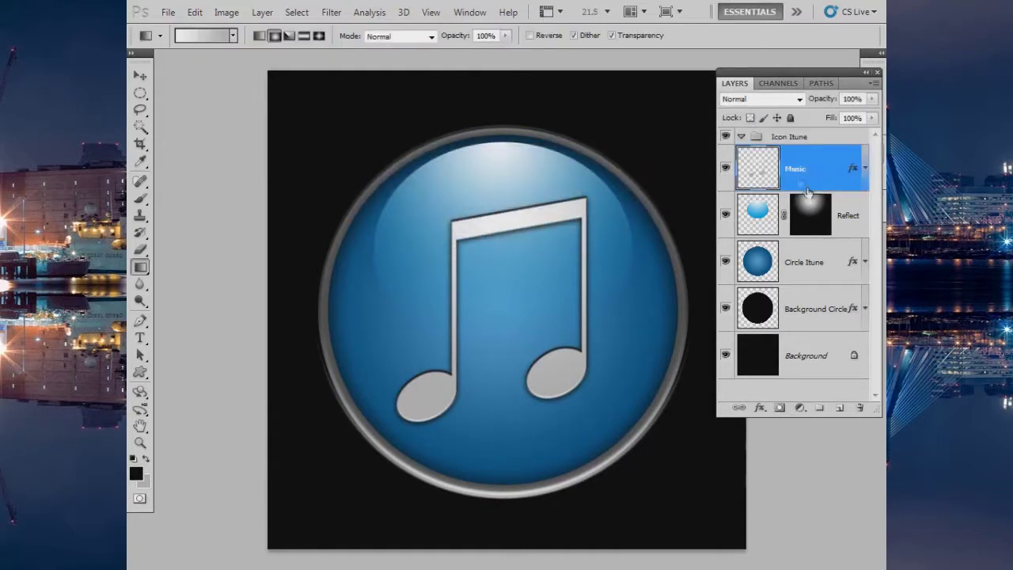
left_click(834, 322, "shift")
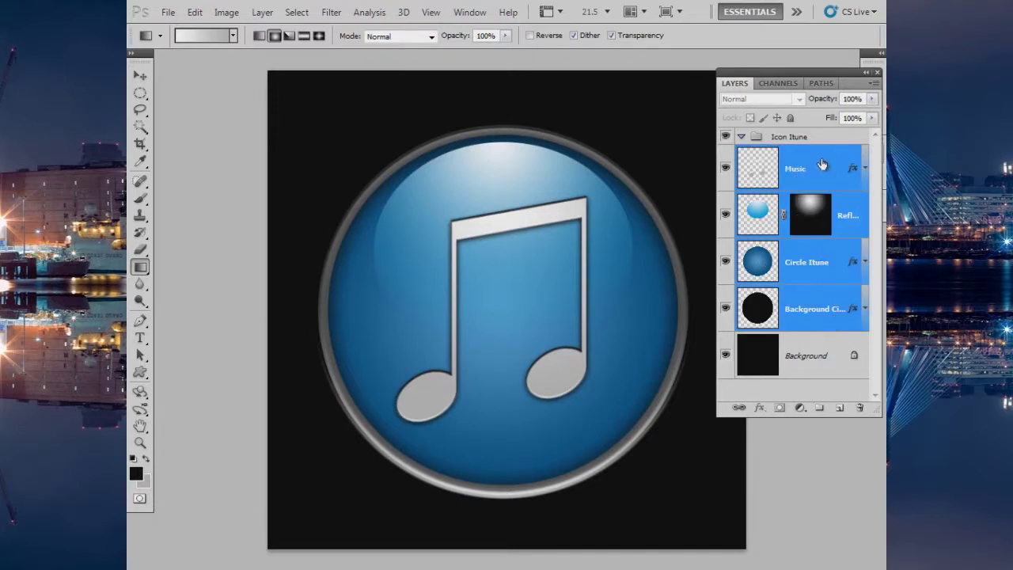
left_click_drag(822, 163, 794, 139)
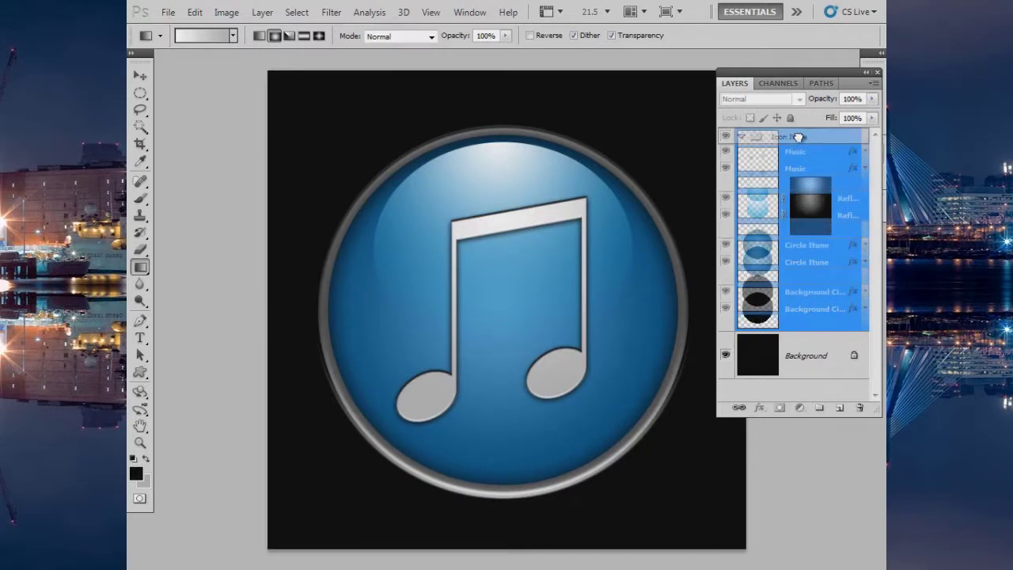
left_click_drag(798, 136, 796, 138)
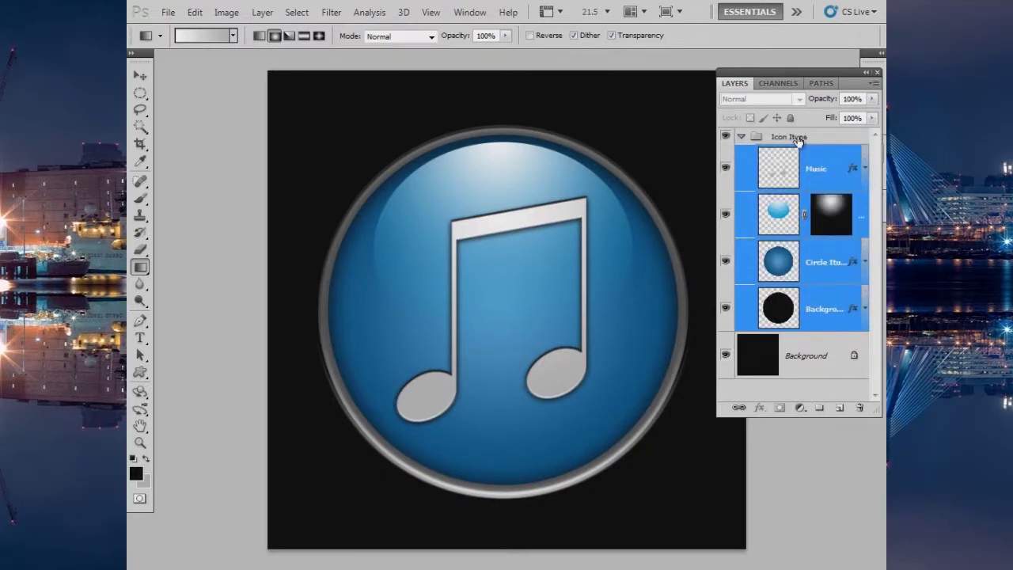
left_click(741, 136)
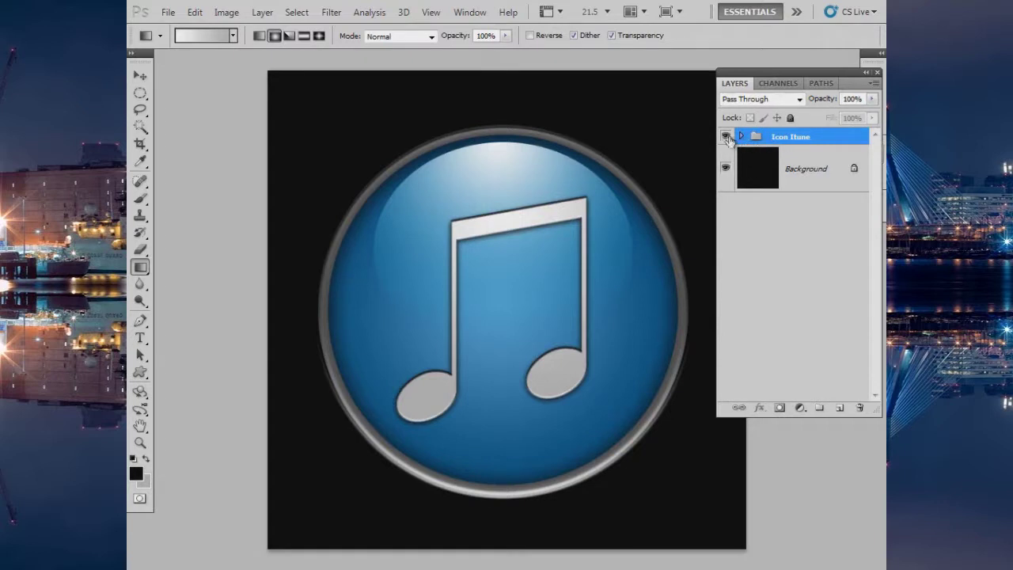
left_click(725, 137)
Scale the Icon Itune group down to about 42.31% with Free Transform
key("ctrl+t")
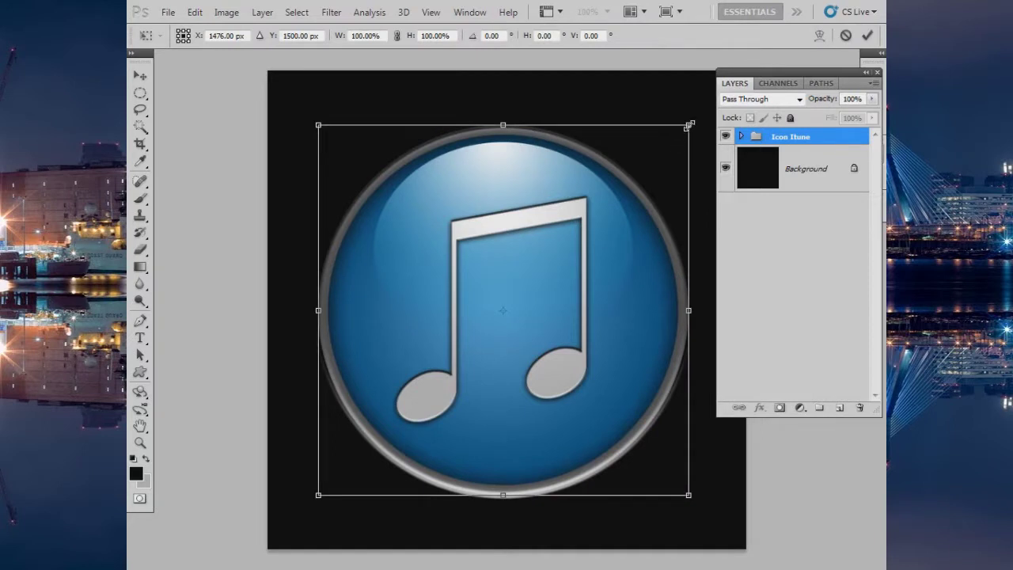
left_click_drag(688, 125, 607, 228)
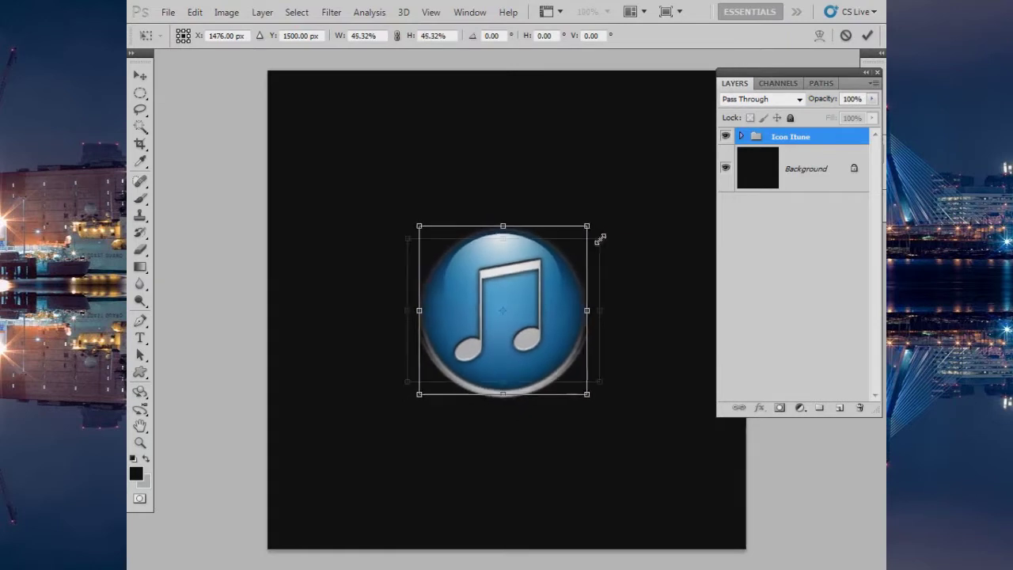
key("Escape")
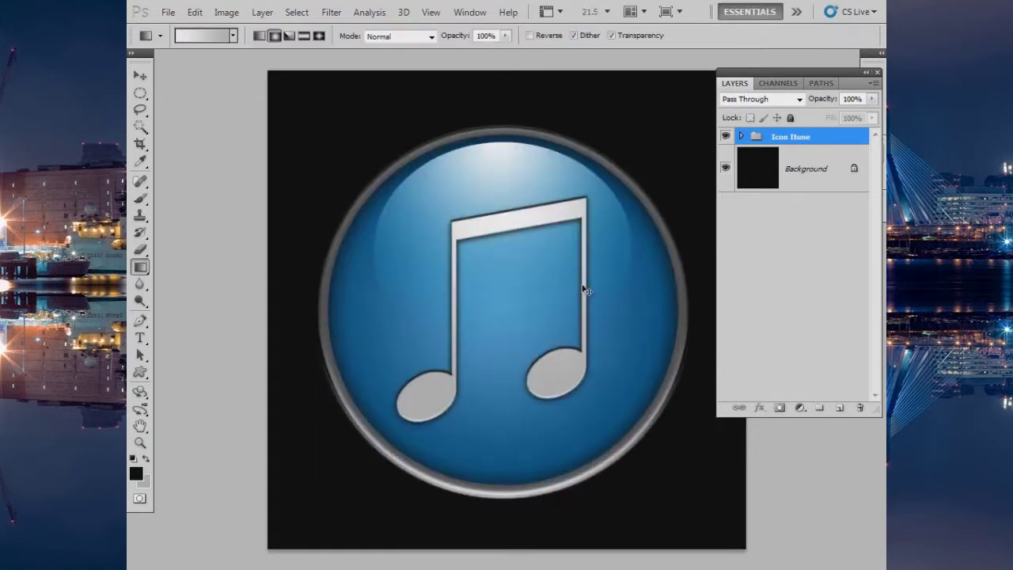
key("ctrl+t")
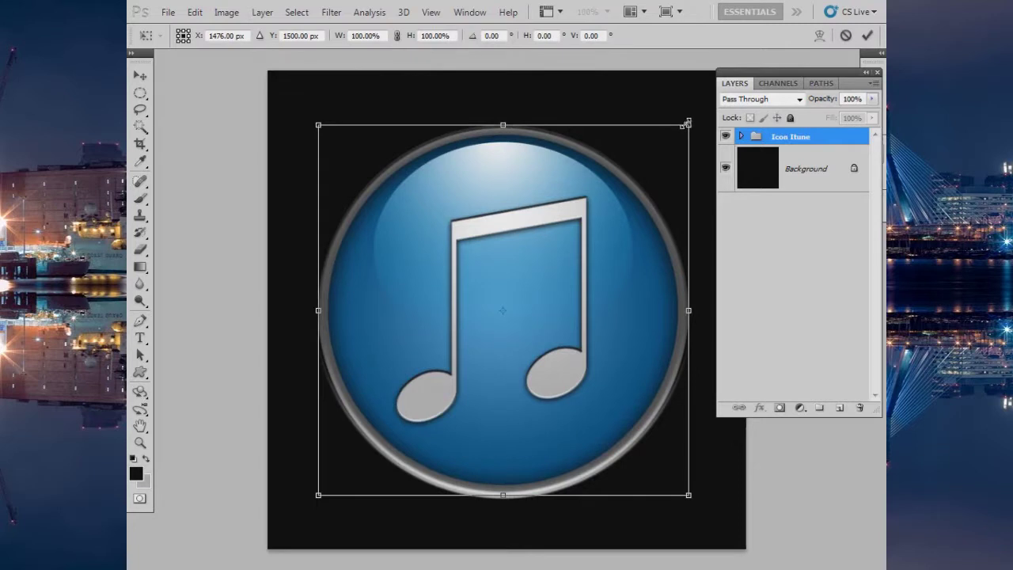
left_click_drag(688, 124, 597, 248)
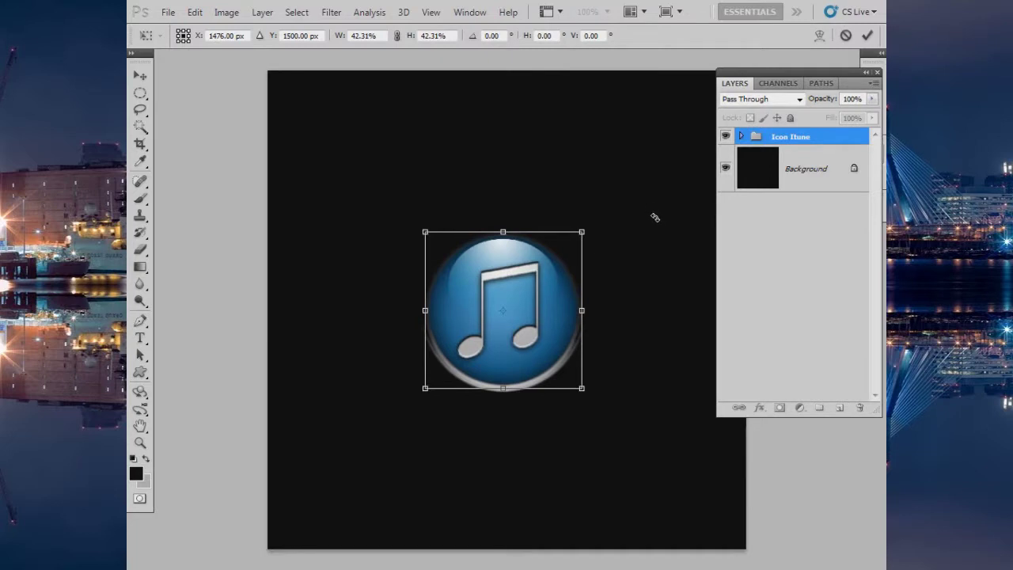
Position the icon slightly above the canvas centre and duplicate the Icon Itune group
key("g")
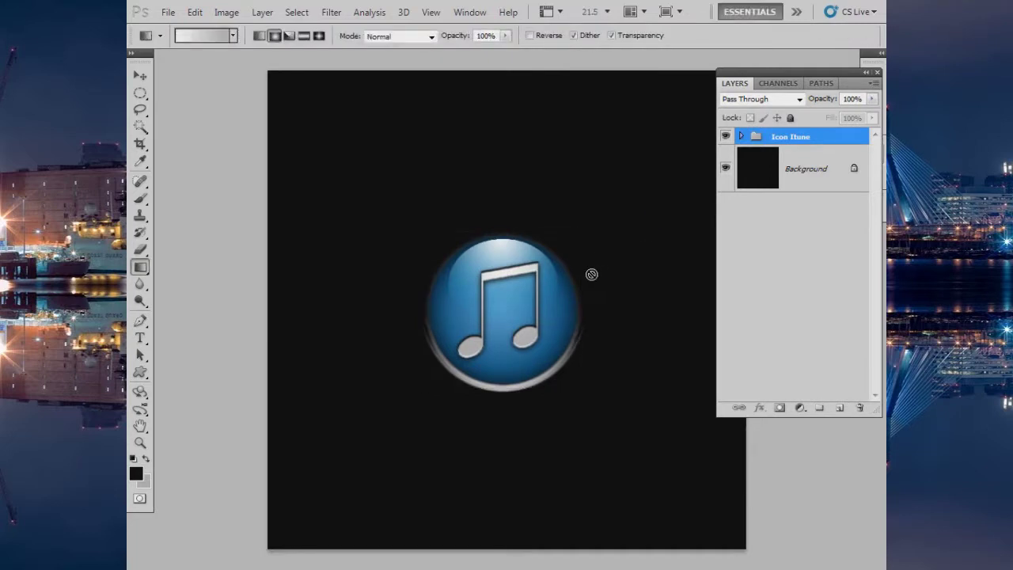
key("v")
left_click_drag(501, 342, 483, 269)
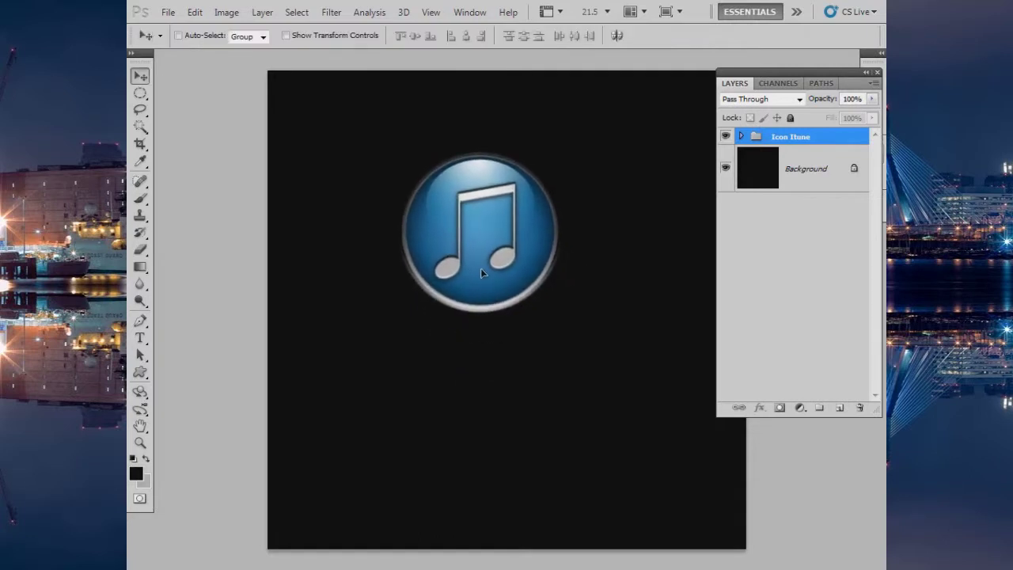
left_click_drag(509, 276, 562, 304)
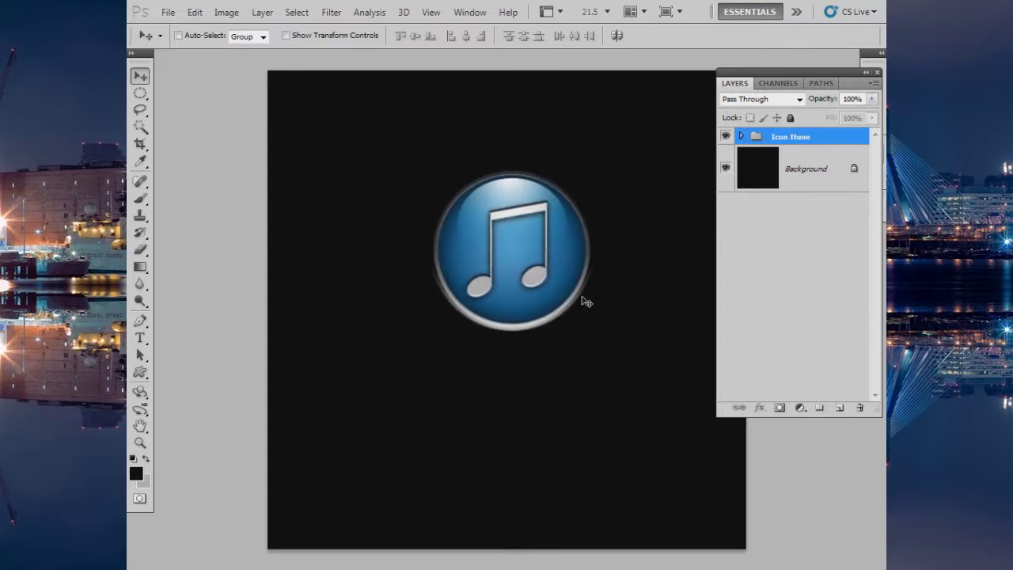
mouse_move(820, 136)
left_mouse_down()
mouse_move(823, 396)
mouse_move(841, 409)
left_mouse_up()
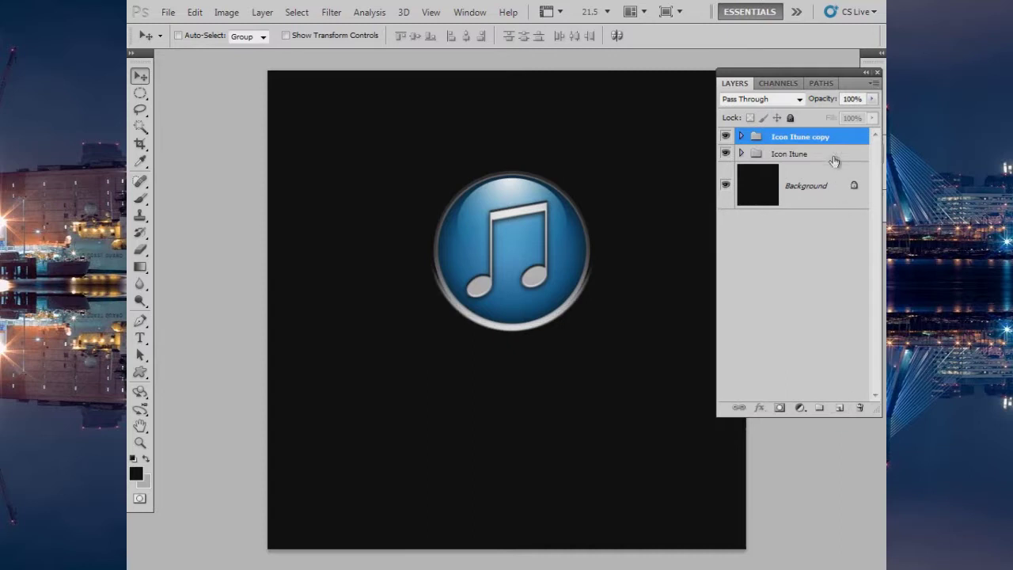
Move the group copy below Icon Itune and rename it Icon Itune Reflection
left_click_drag(843, 139, 836, 165)
double_click(831, 162)
left_click(829, 154)
key("BackSpace")
key("BackSpace")
key("BackSpace")
type("Re")
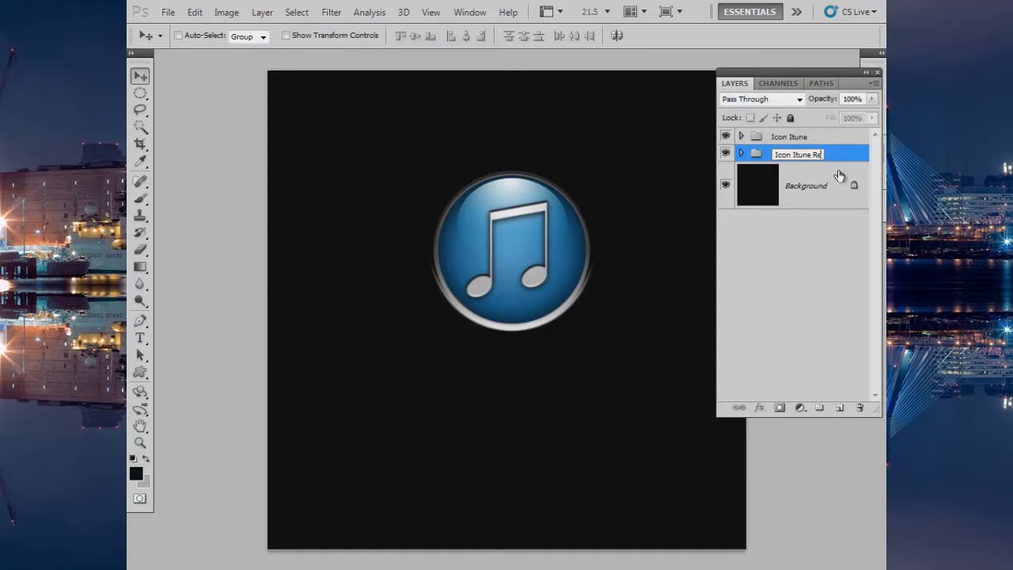
type("flection")
key("Return")
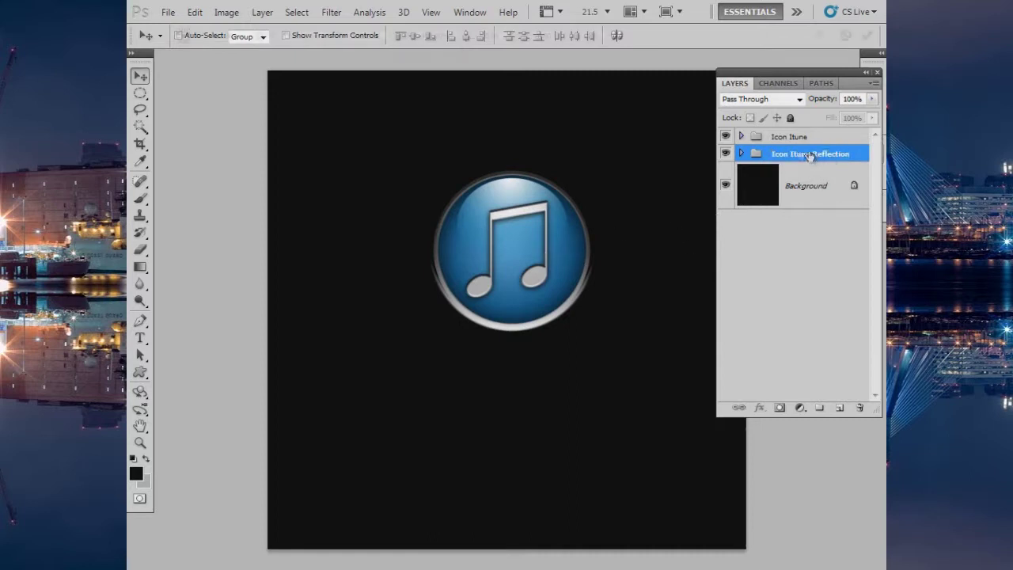
key("ctrl+t")
Flip the reflection group vertically, place it under the icon, and add a layer mask
right_click(525, 260)
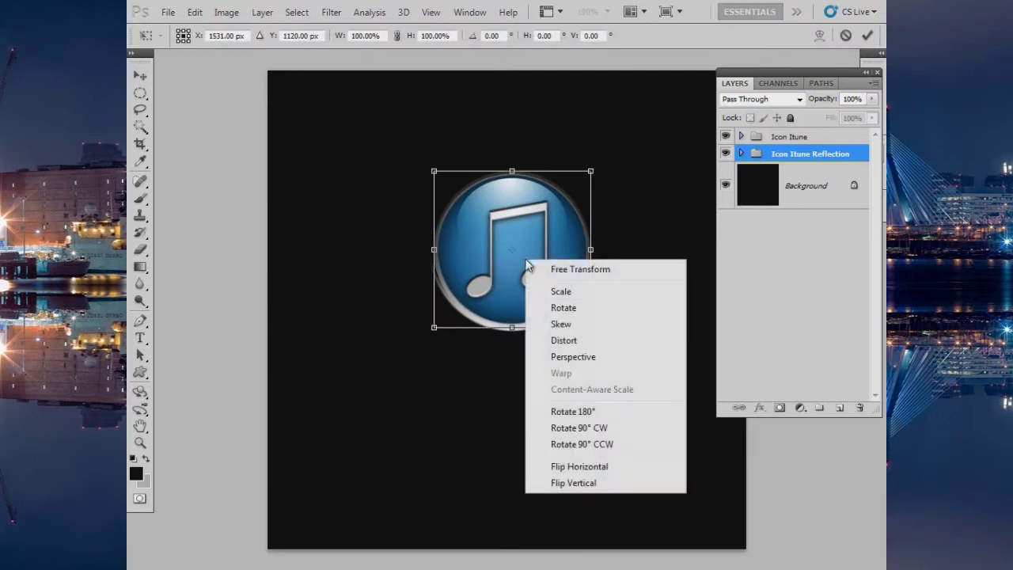
left_click(596, 485)
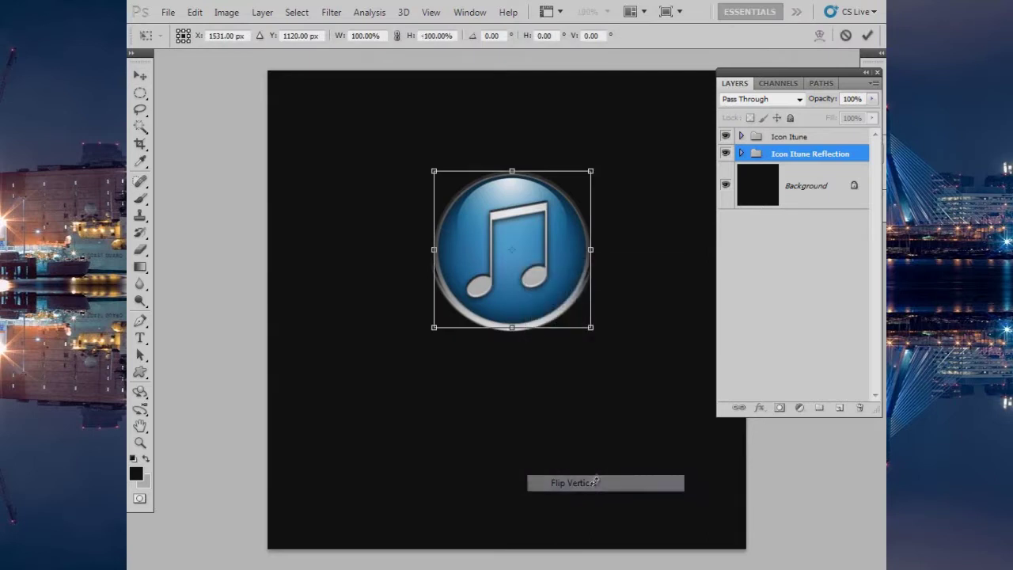
left_click_drag(532, 237, 532, 399)
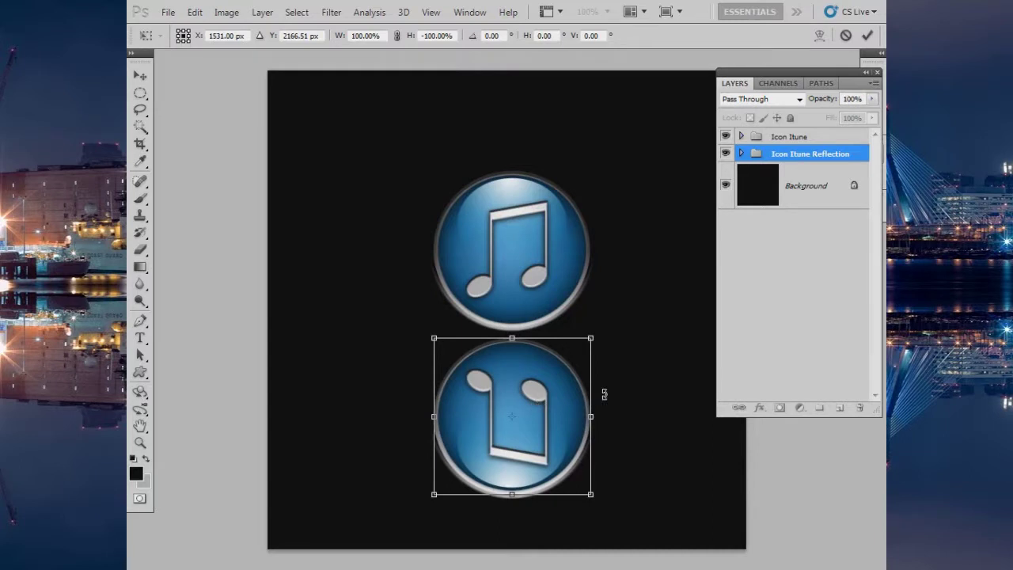
key("Return")
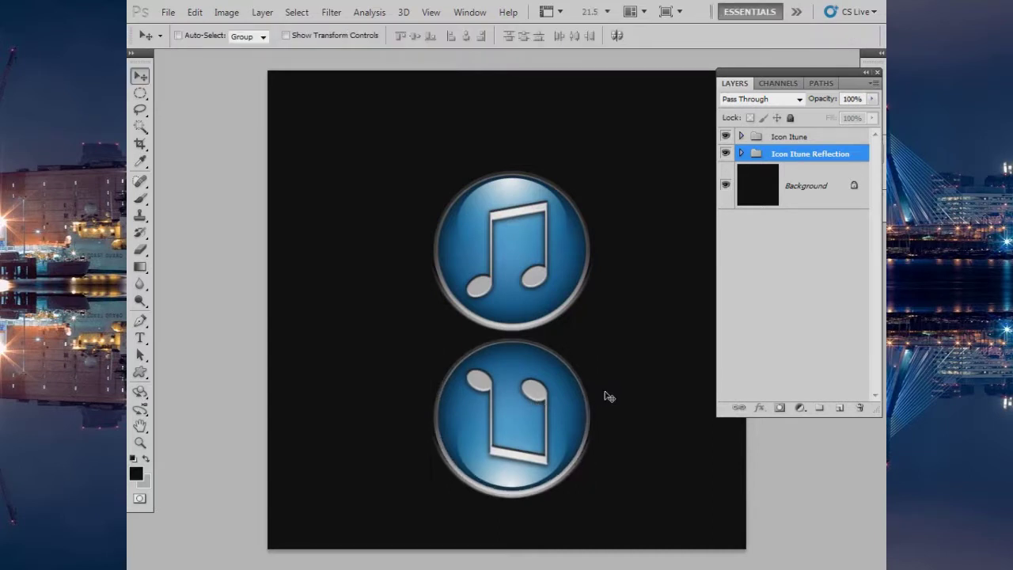
left_click(779, 408)
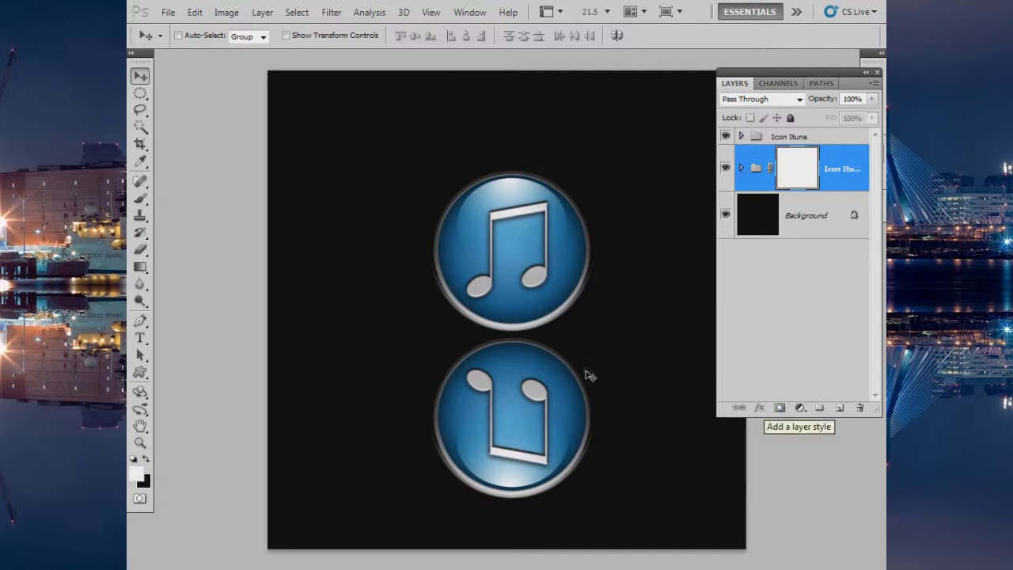
Set the Gradient tool to a white-to-black gradient with a black right stop
left_click(149, 267)
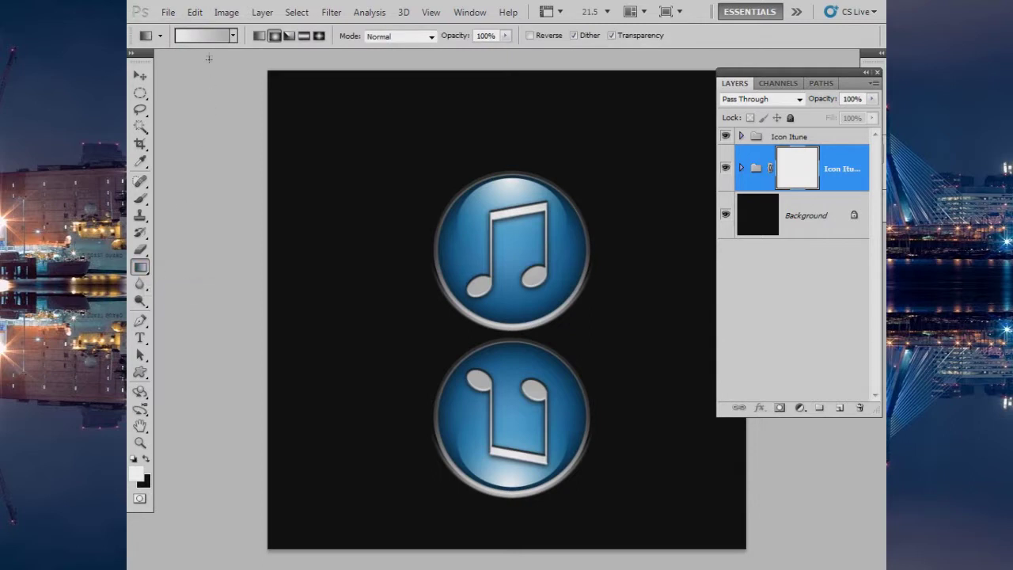
left_click(207, 35)
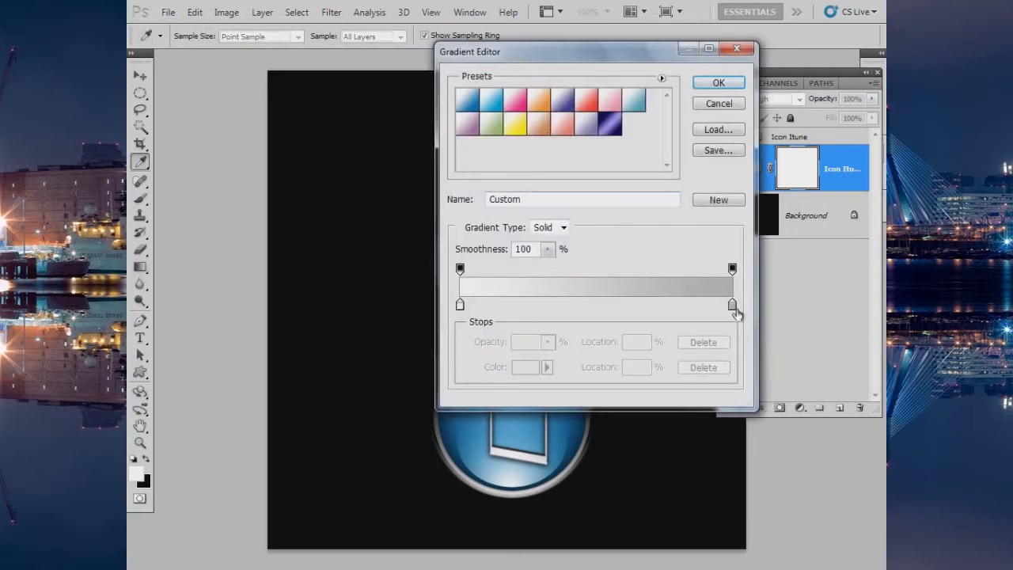
double_click(732, 306)
left_click(466, 393)
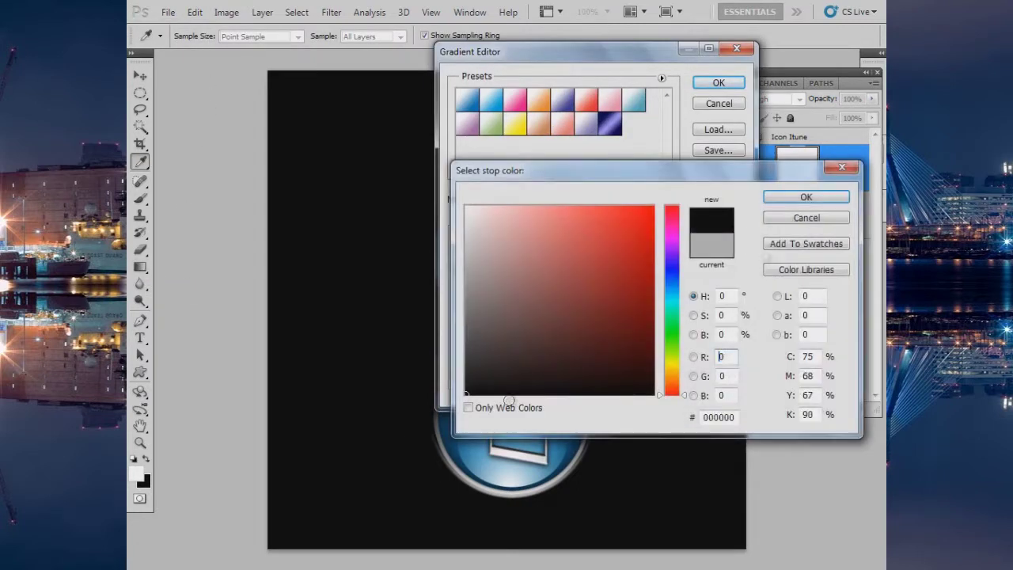
left_click(808, 201)
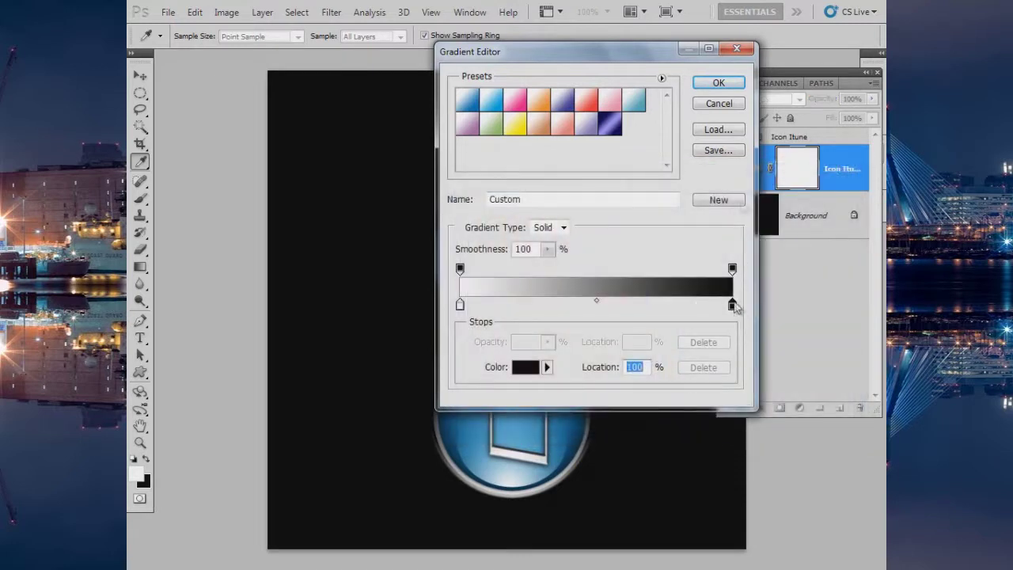
left_click(718, 84)
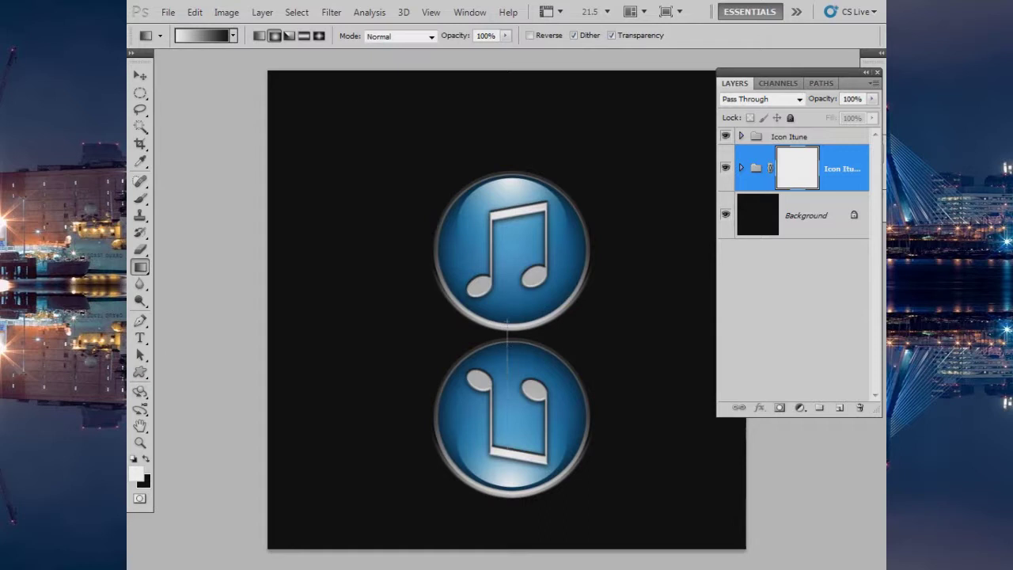
Draw vertical gradients on the reflection mask, finishing at 70% opacity, to fade it
left_click_drag(510, 492, 509, 494)
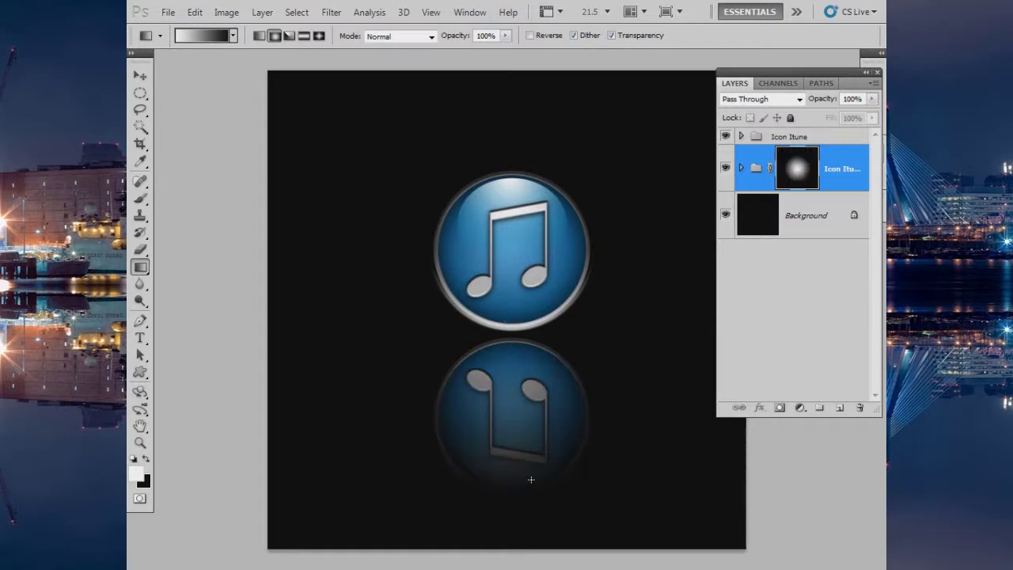
left_click_drag(509, 443, 510, 443)
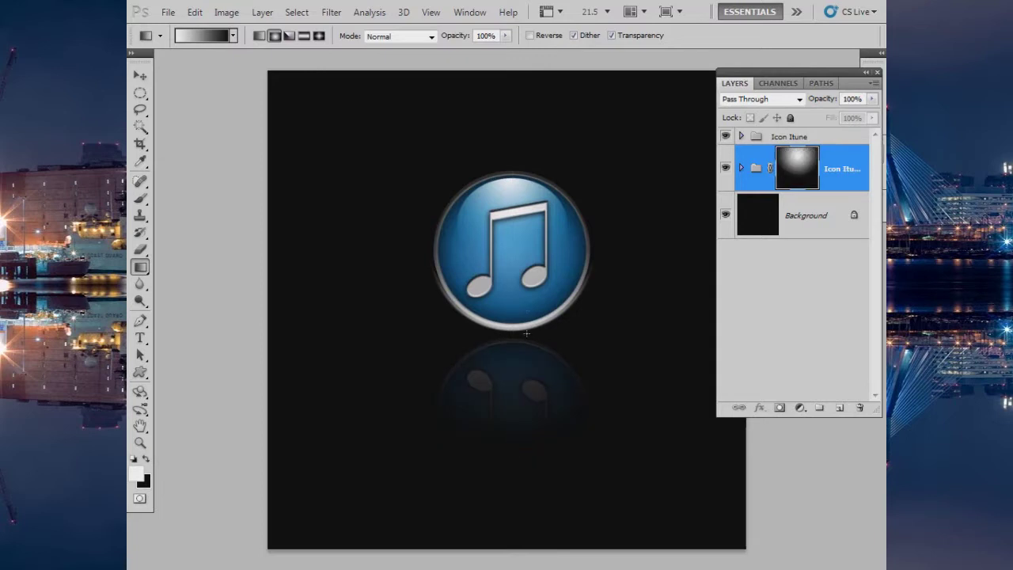
left_click_drag(507, 313, 506, 428)
key("7")
left_click_drag(510, 338, 510, 427)
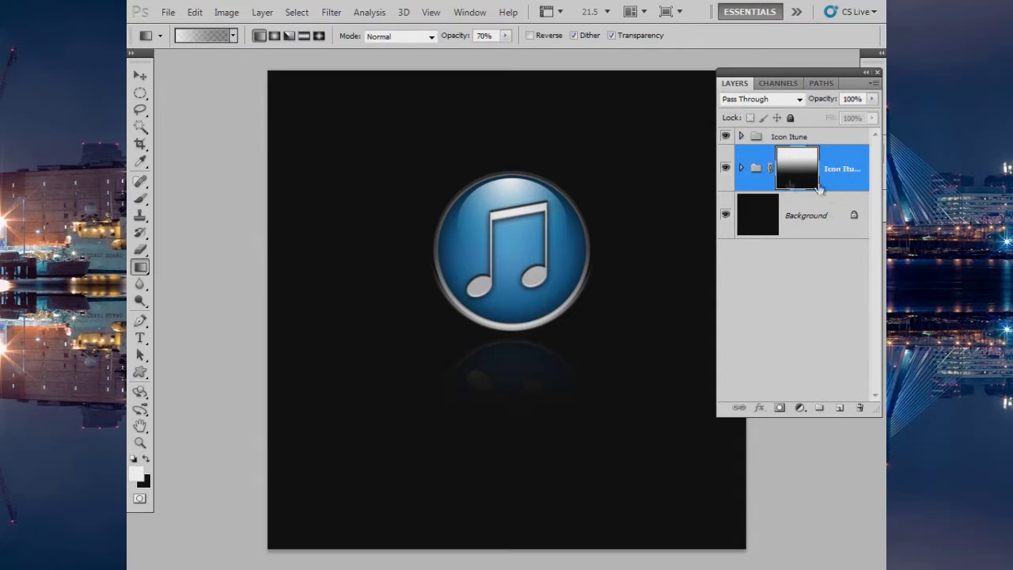
Create a new group named 'All Group' holding the Icon Itune and reflection groups
left_click(819, 408)
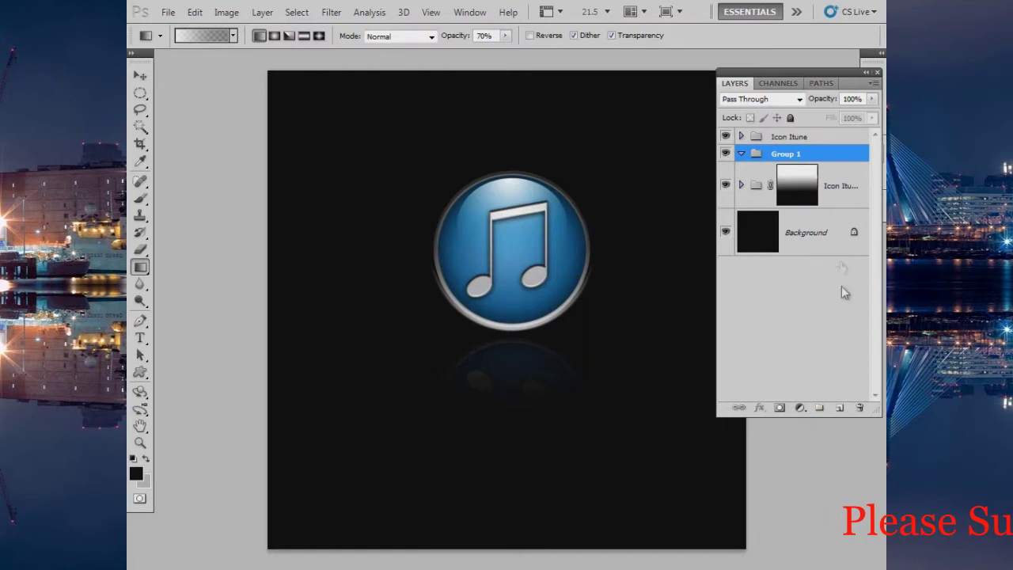
double_click(787, 154)
type("All")
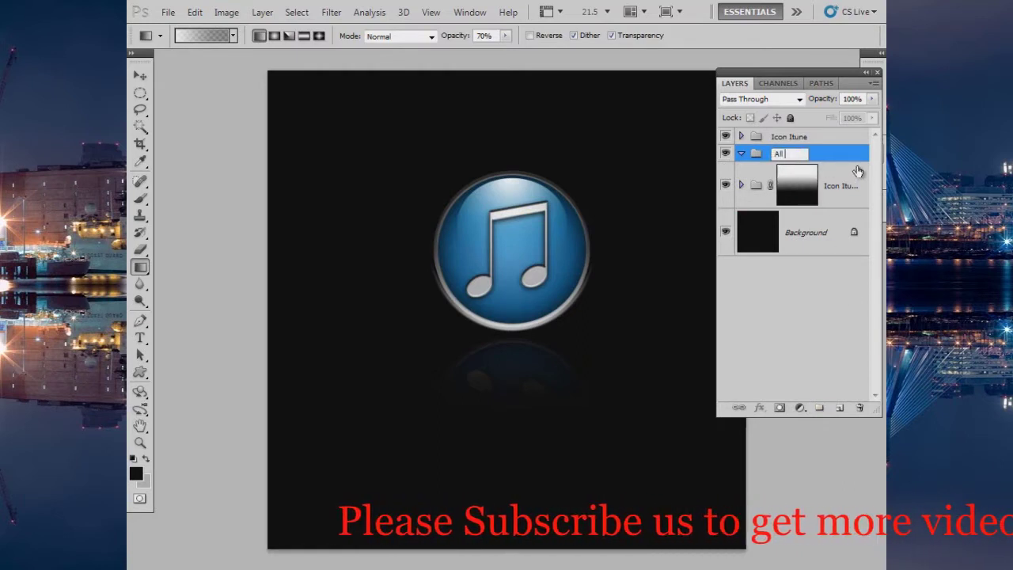
type("oup")
key("Return")
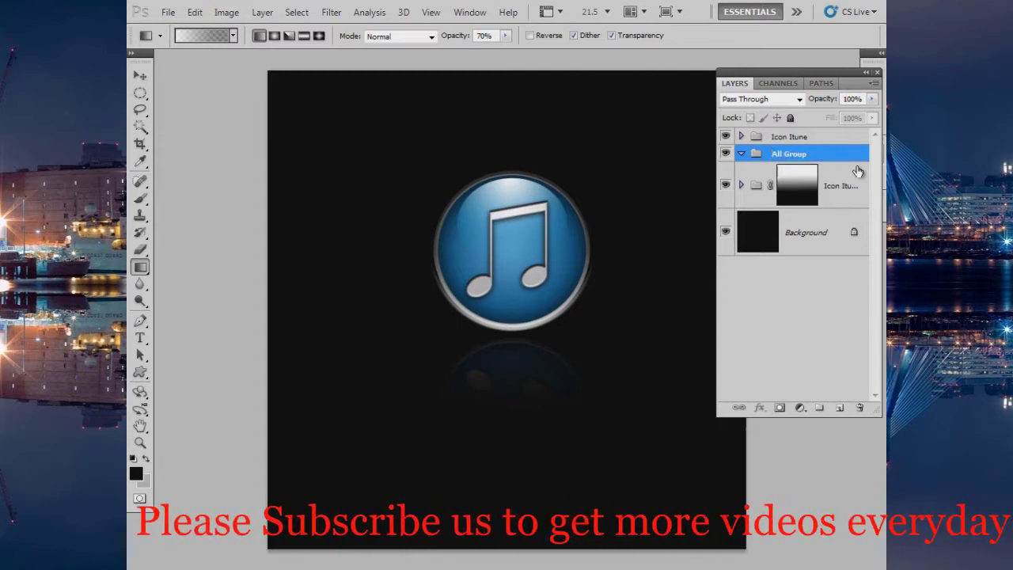
mouse_move(841, 185)
left_mouse_down()
mouse_move(818, 131)
mouse_move(813, 154)
left_mouse_up()
left_click(819, 136, "shift")
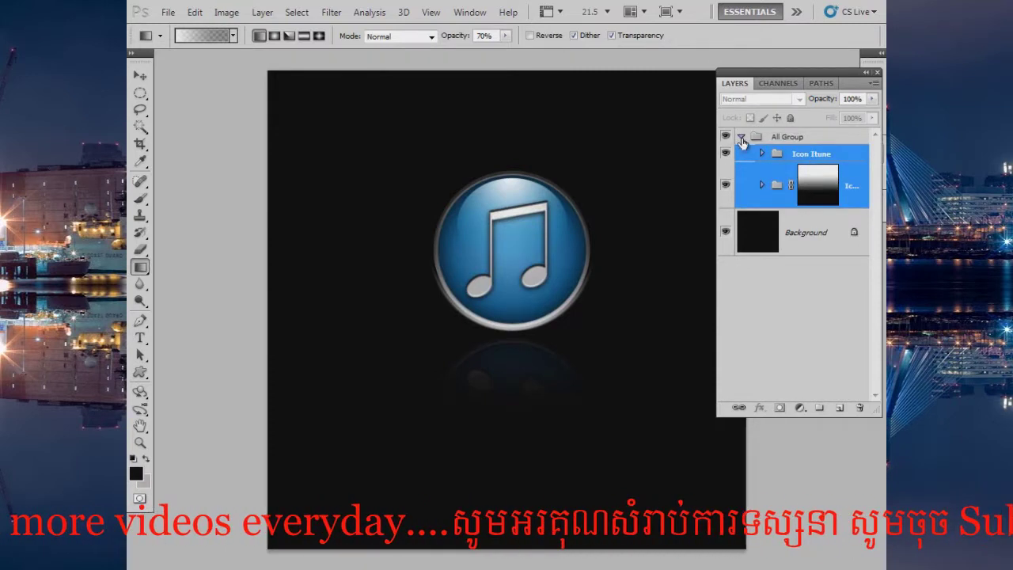
Collapse All Group and nudge the icon and reflection slightly lower and left
left_click(742, 137)
key("v")
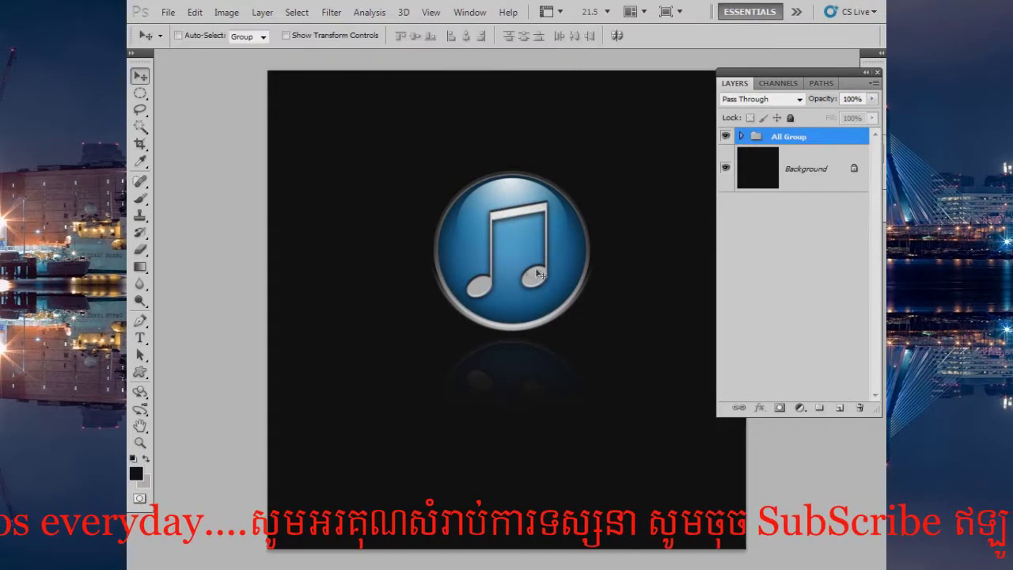
mouse_move(522, 311)
left_mouse_down()
mouse_move(448, 289)
mouse_move(486, 282)
mouse_move(502, 295)
left_mouse_up()
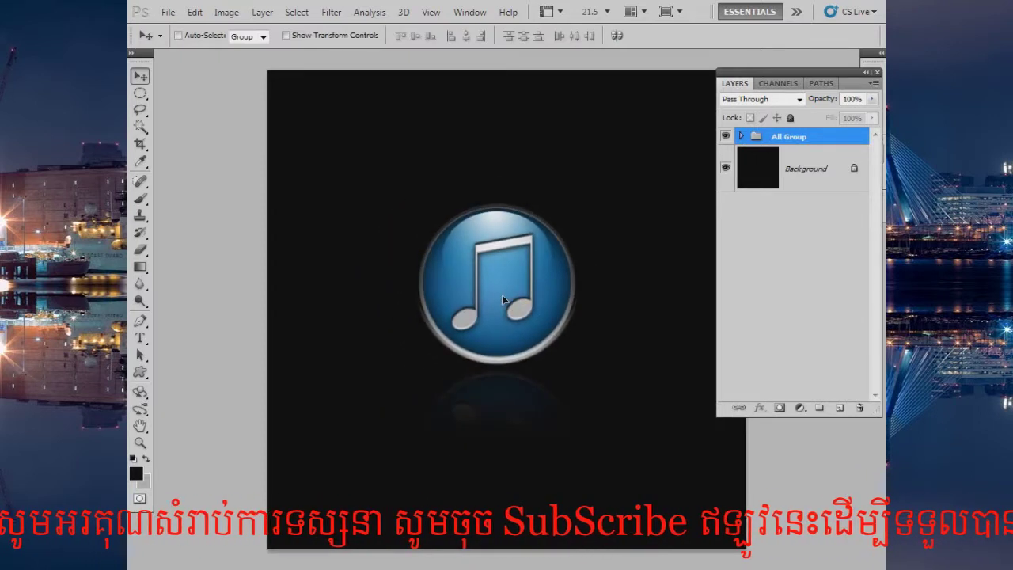
Preview the Background inverted to light grey, then revert it to black
left_click(811, 184)
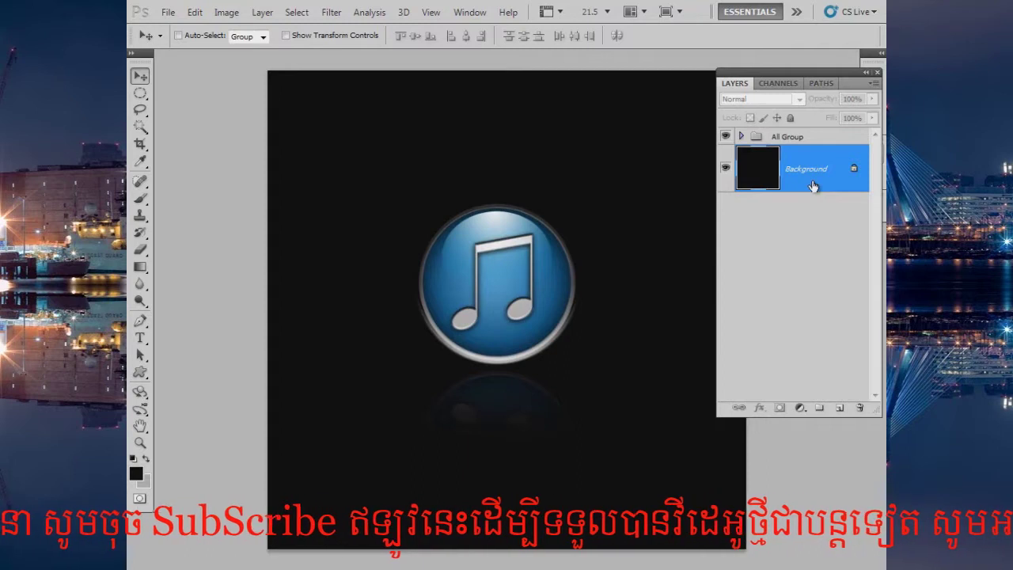
key("ctrl+i")
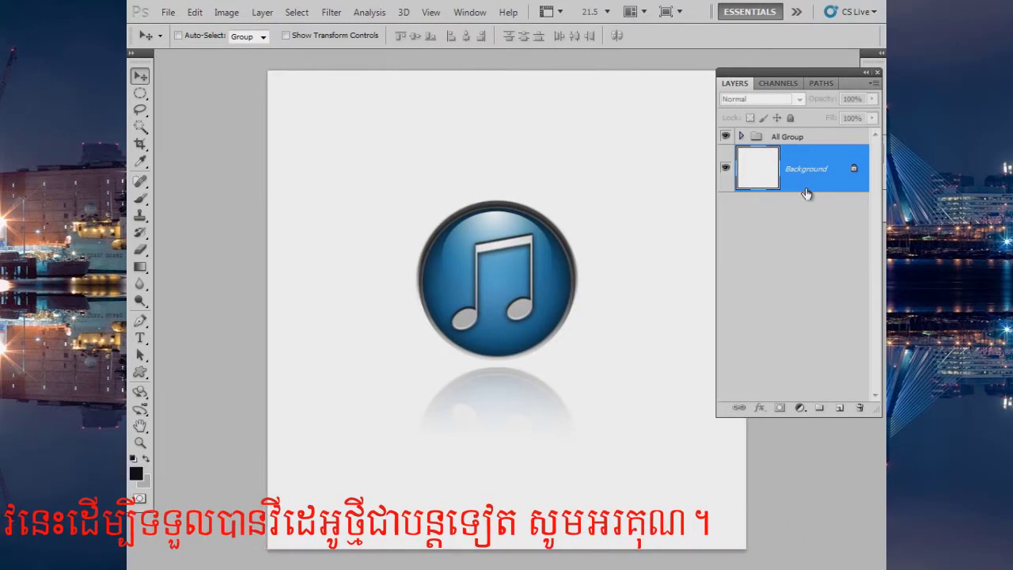
key("ctrl+i")
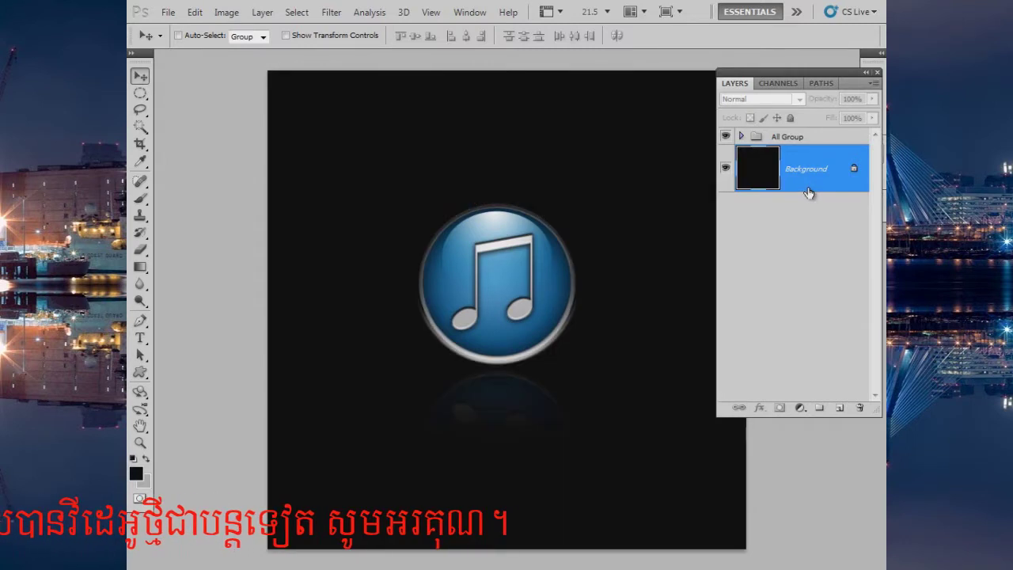